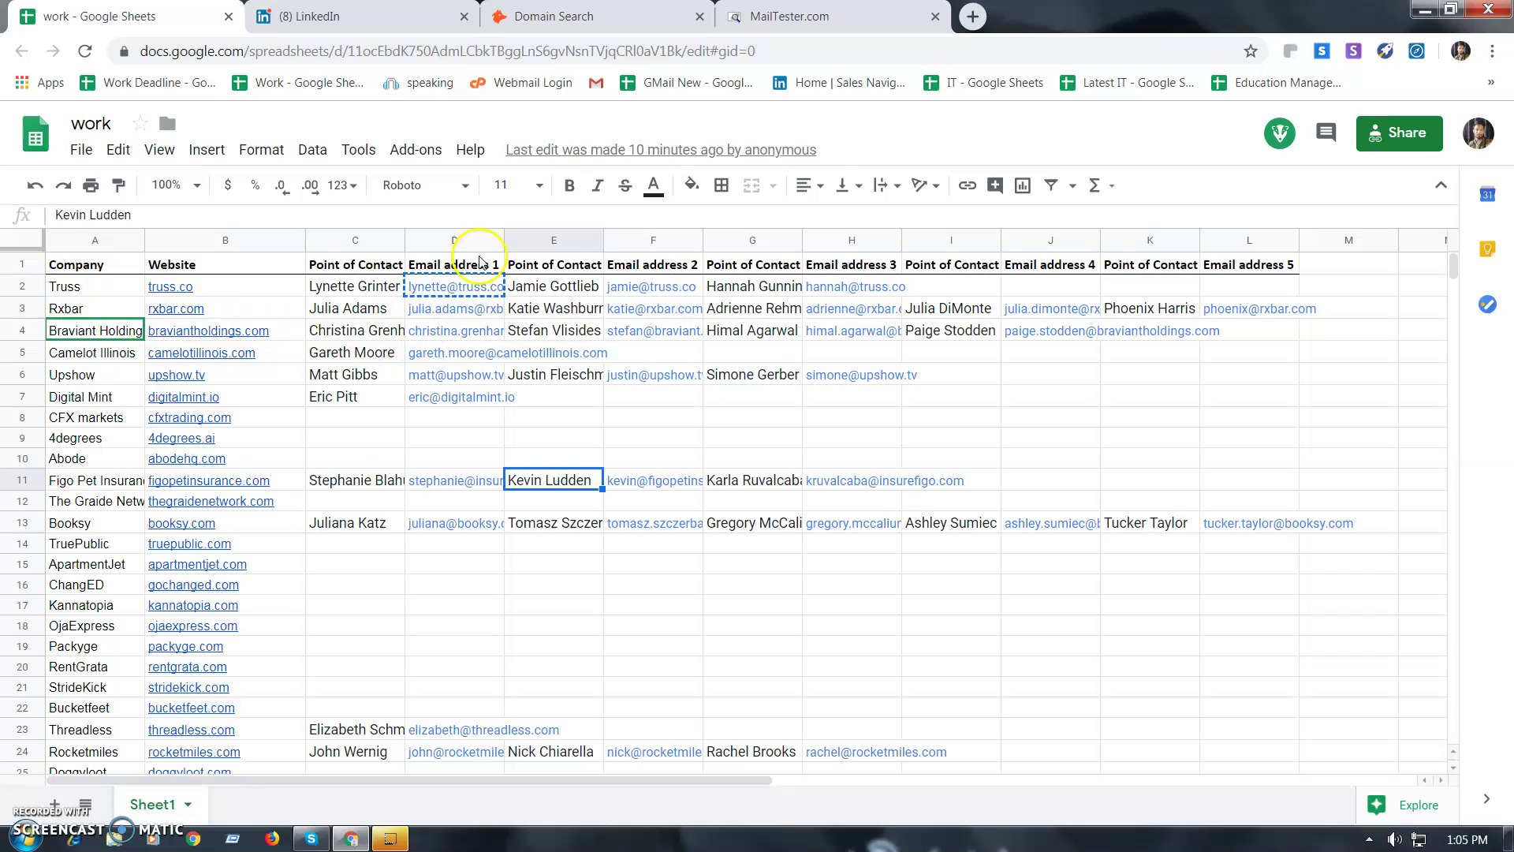
Review the Truss row's email contacts and copy the company name 'Truss' from A2 into a new browser tab.
click(893, 292)
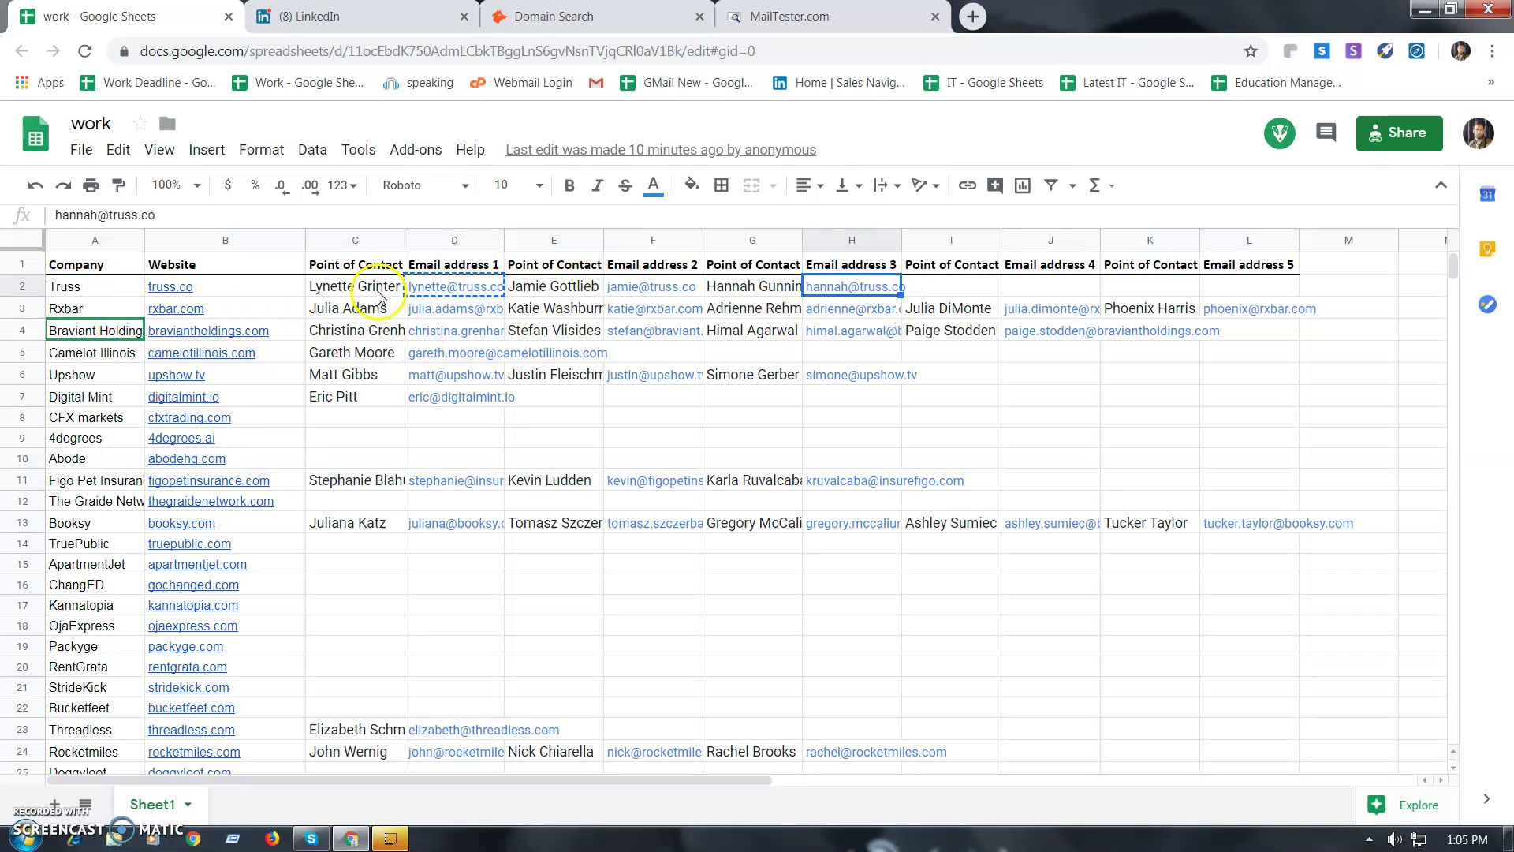
click(74, 289)
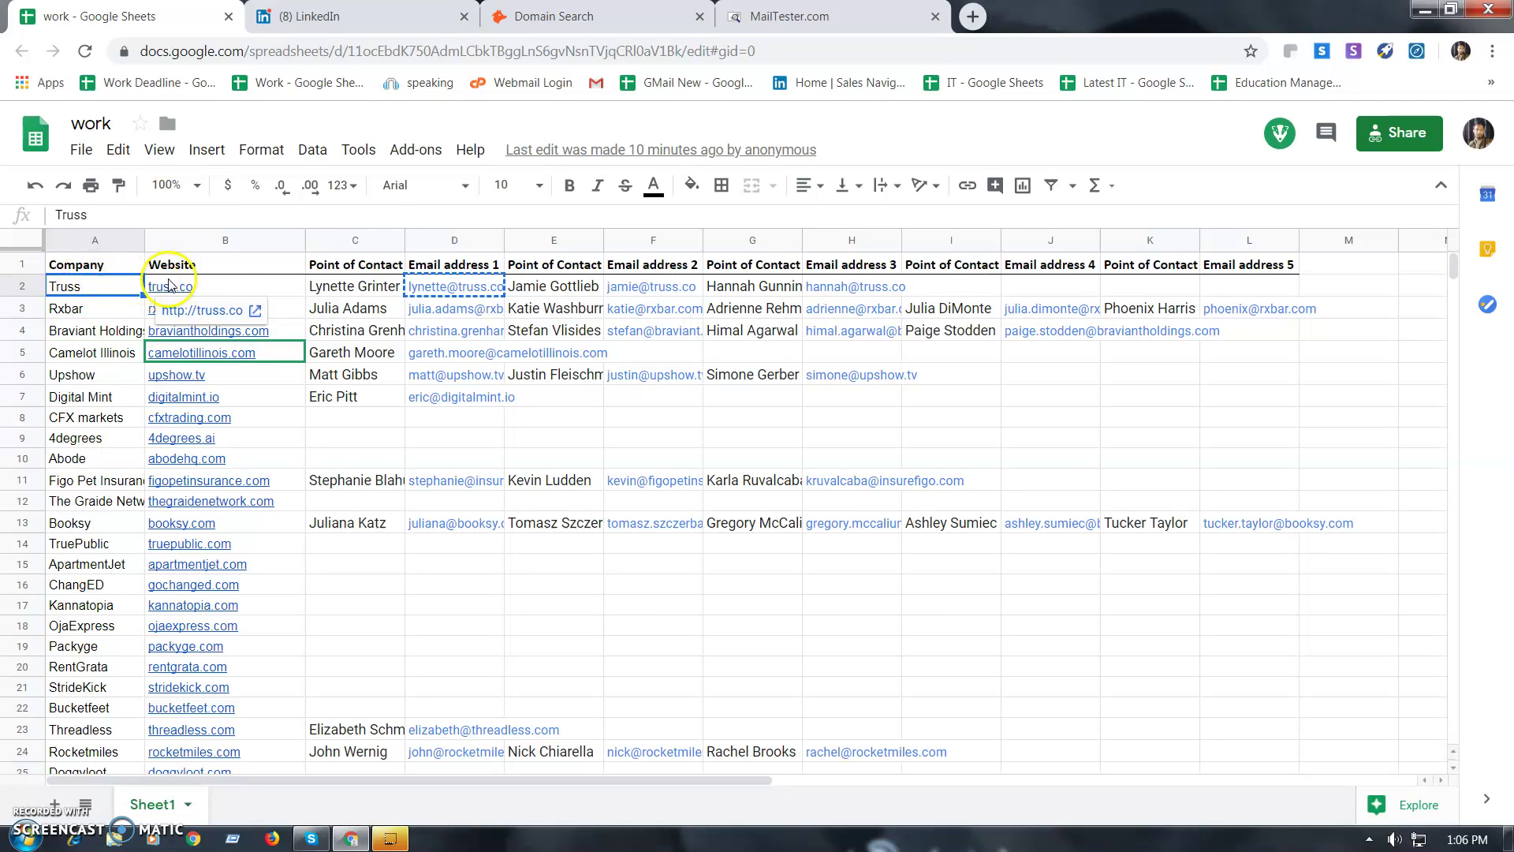
key(ctrl+c)
click(972, 16)
Run a Google search for 'Truss' and scan the results.
key(ctrl+v)
key(Return)
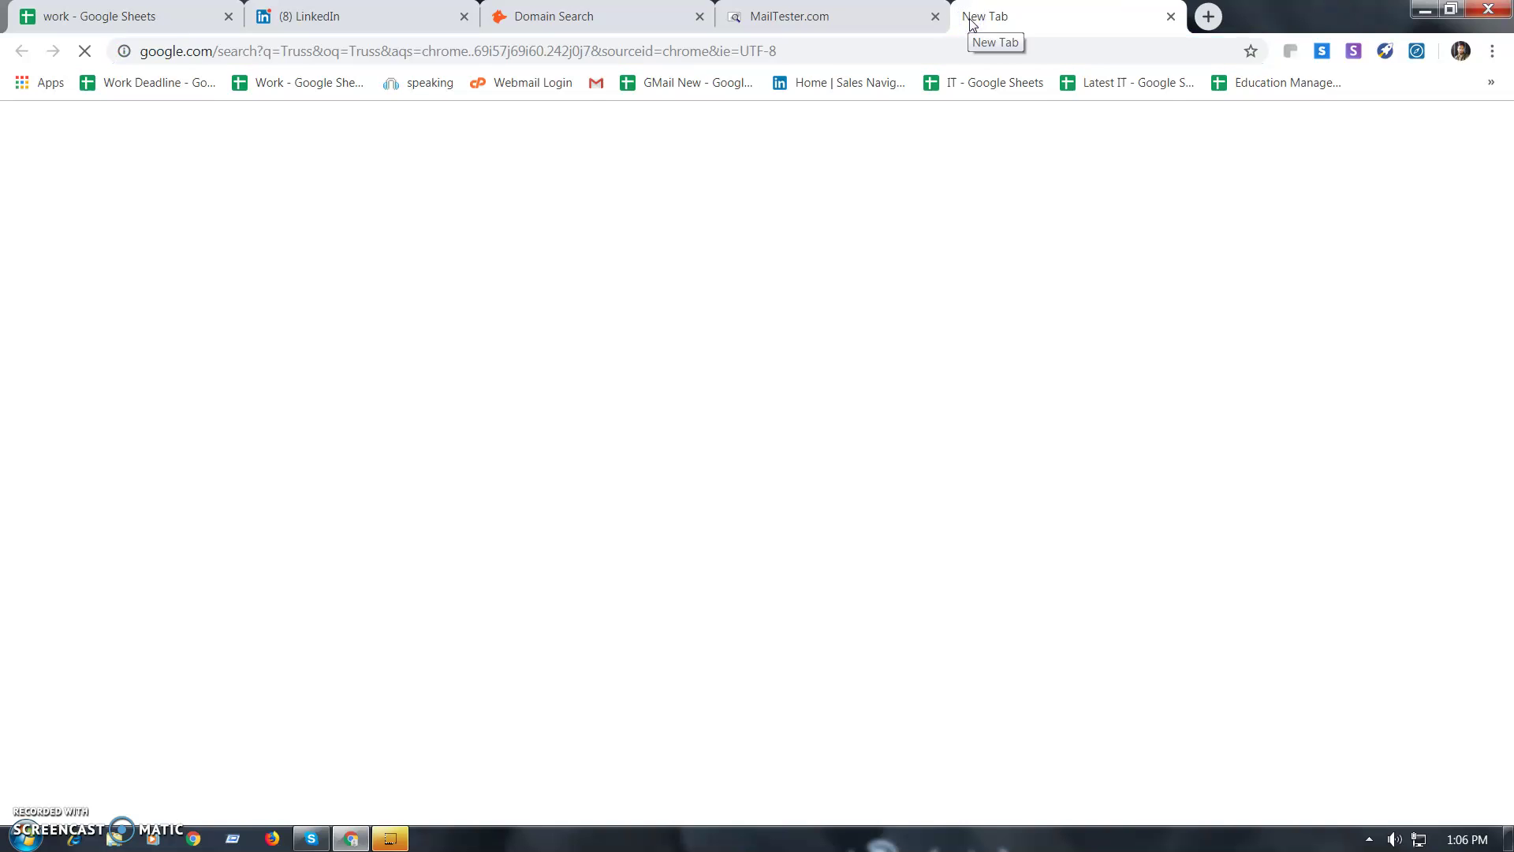
click(924, 52)
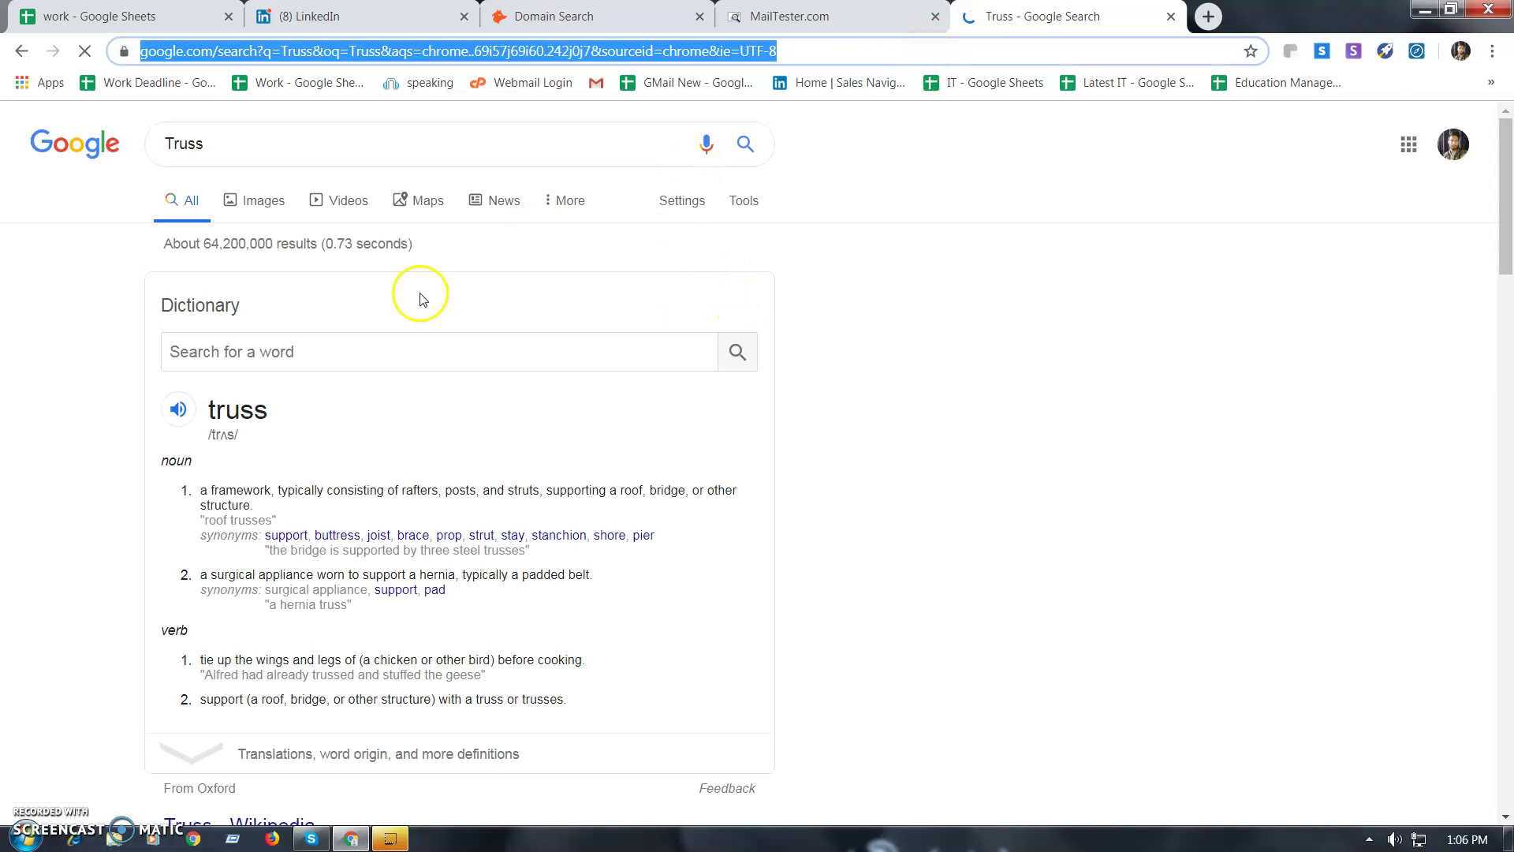
scroll(494, 244, down, 7)
scroll(433, 523, down, 1)
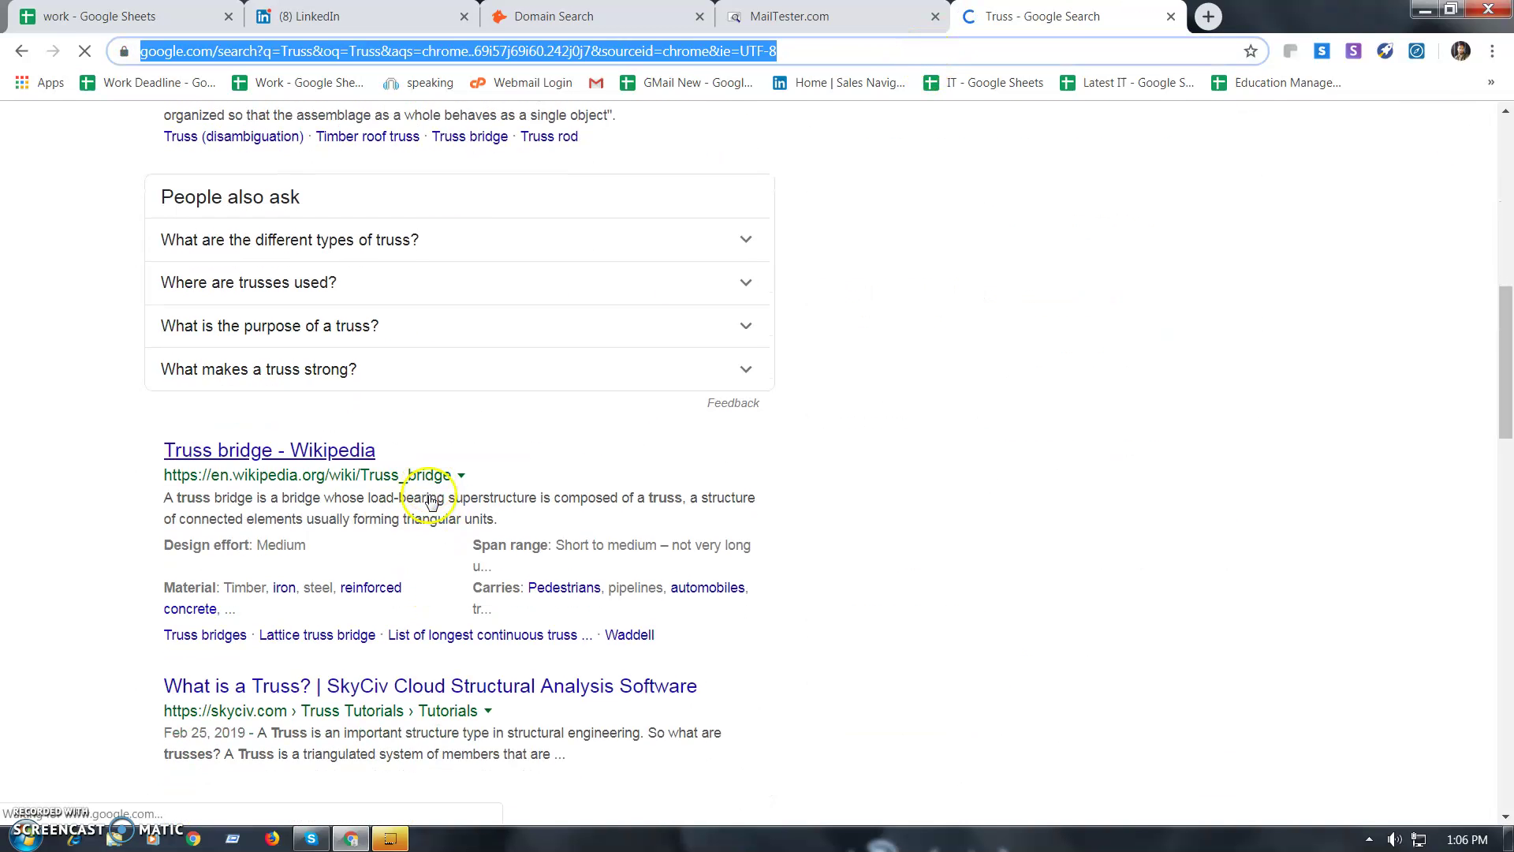
scroll(429, 490, up, 7)
Open the truss.co website from the link in the sheet's B2 cell.
key(ctrl+1)
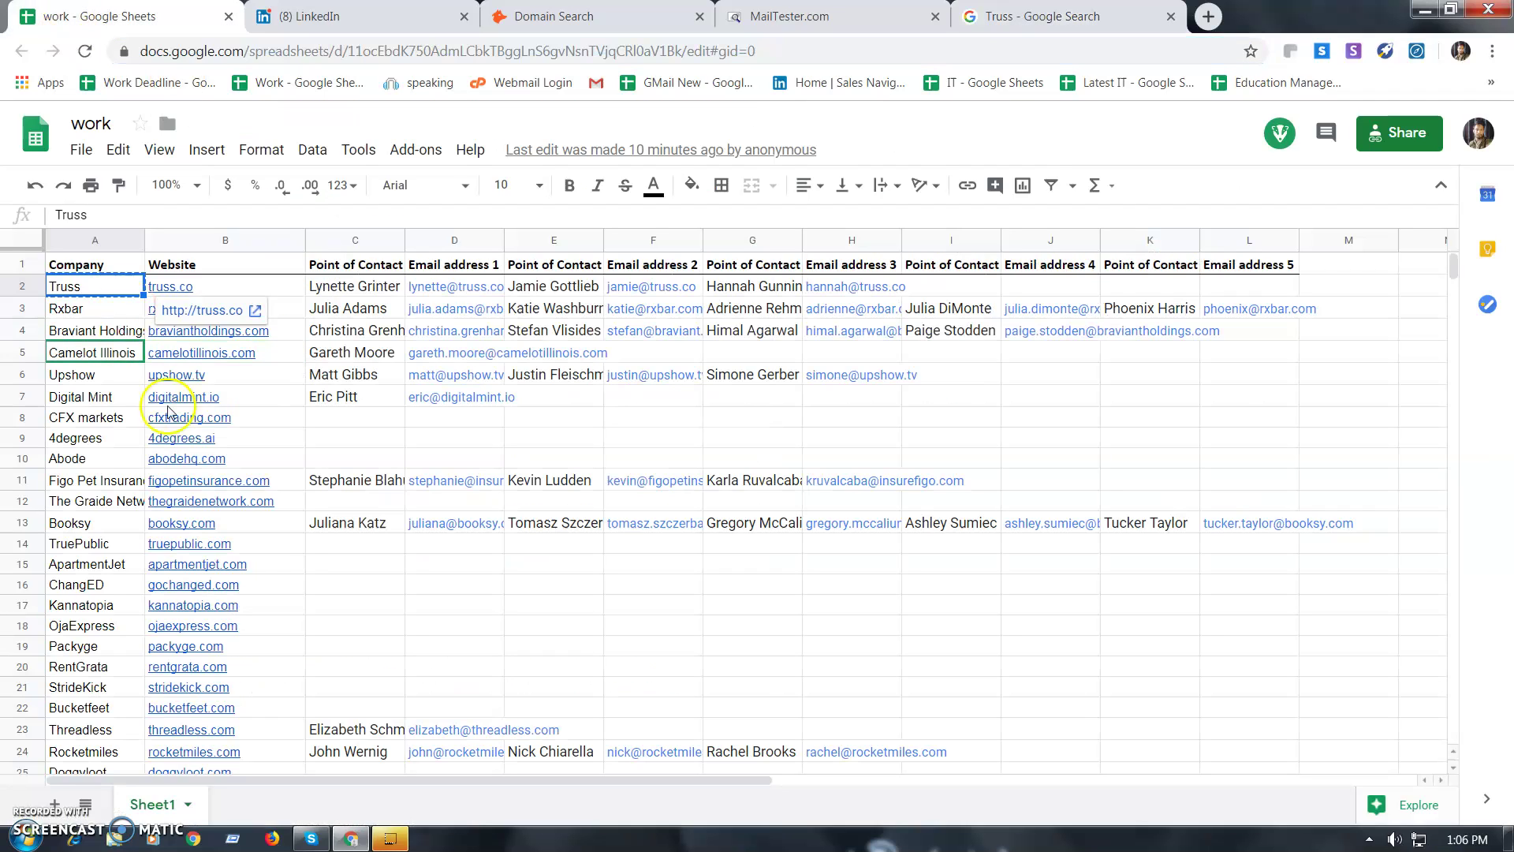
click(424, 359)
click(260, 292)
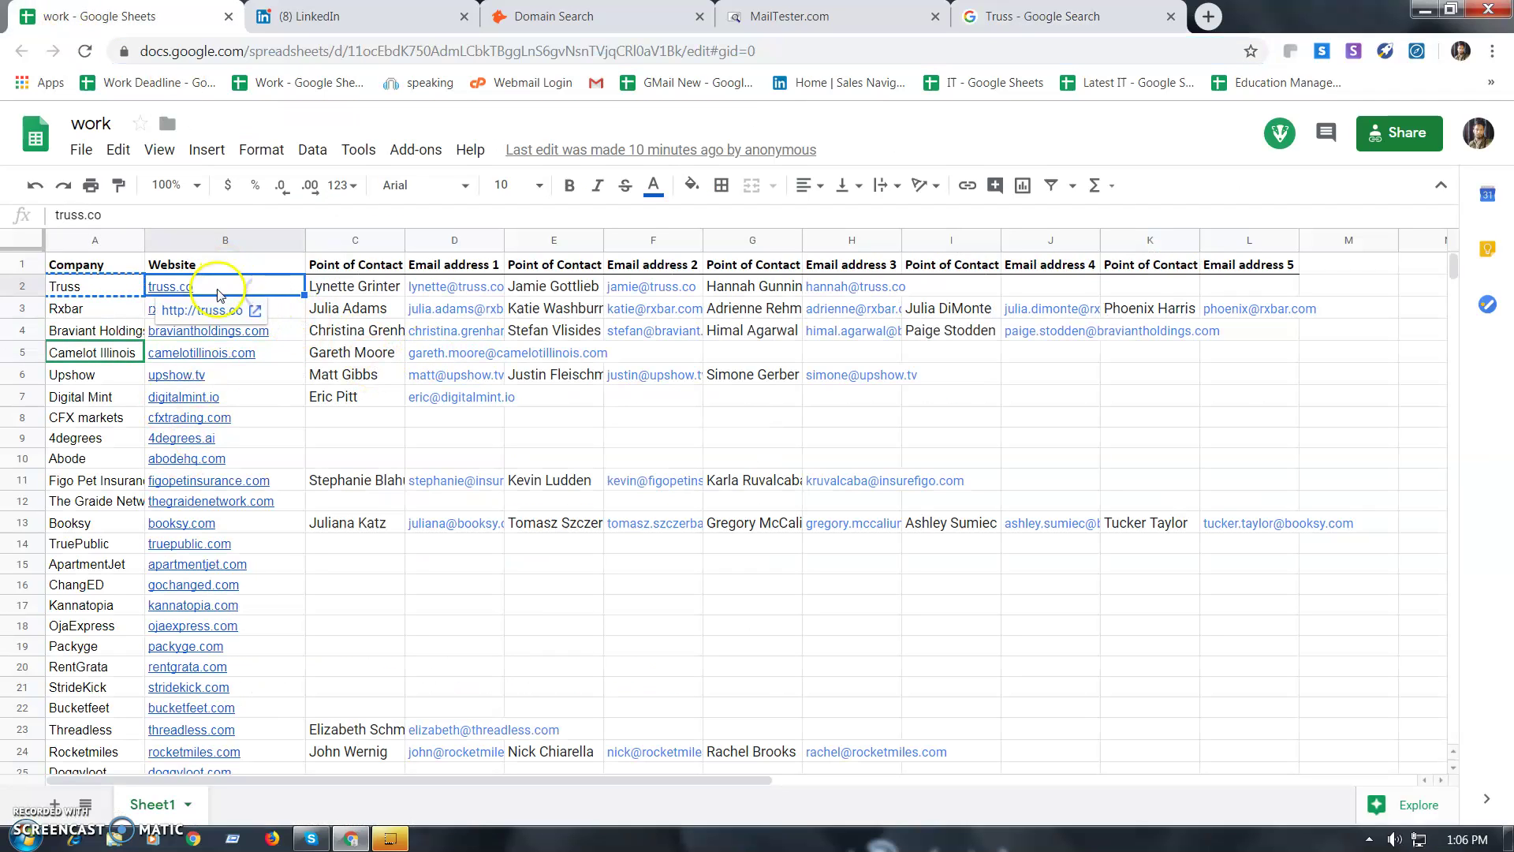
click(211, 313)
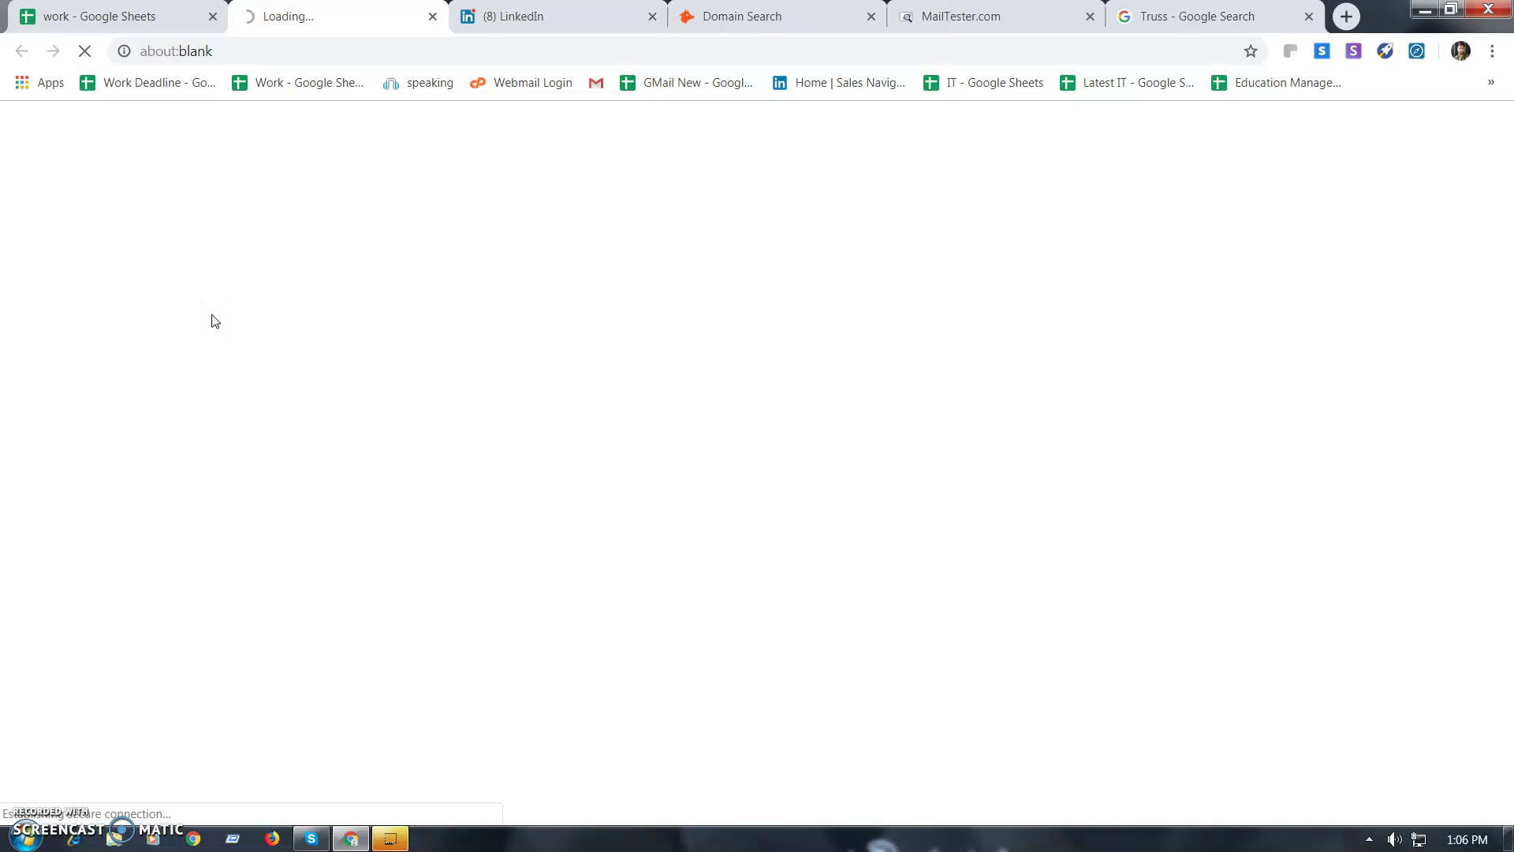
Close the old LinkedIn tab and follow truss.co's footer LinkedIn icon to the Truss Holdings, Inc. page.
click(653, 16)
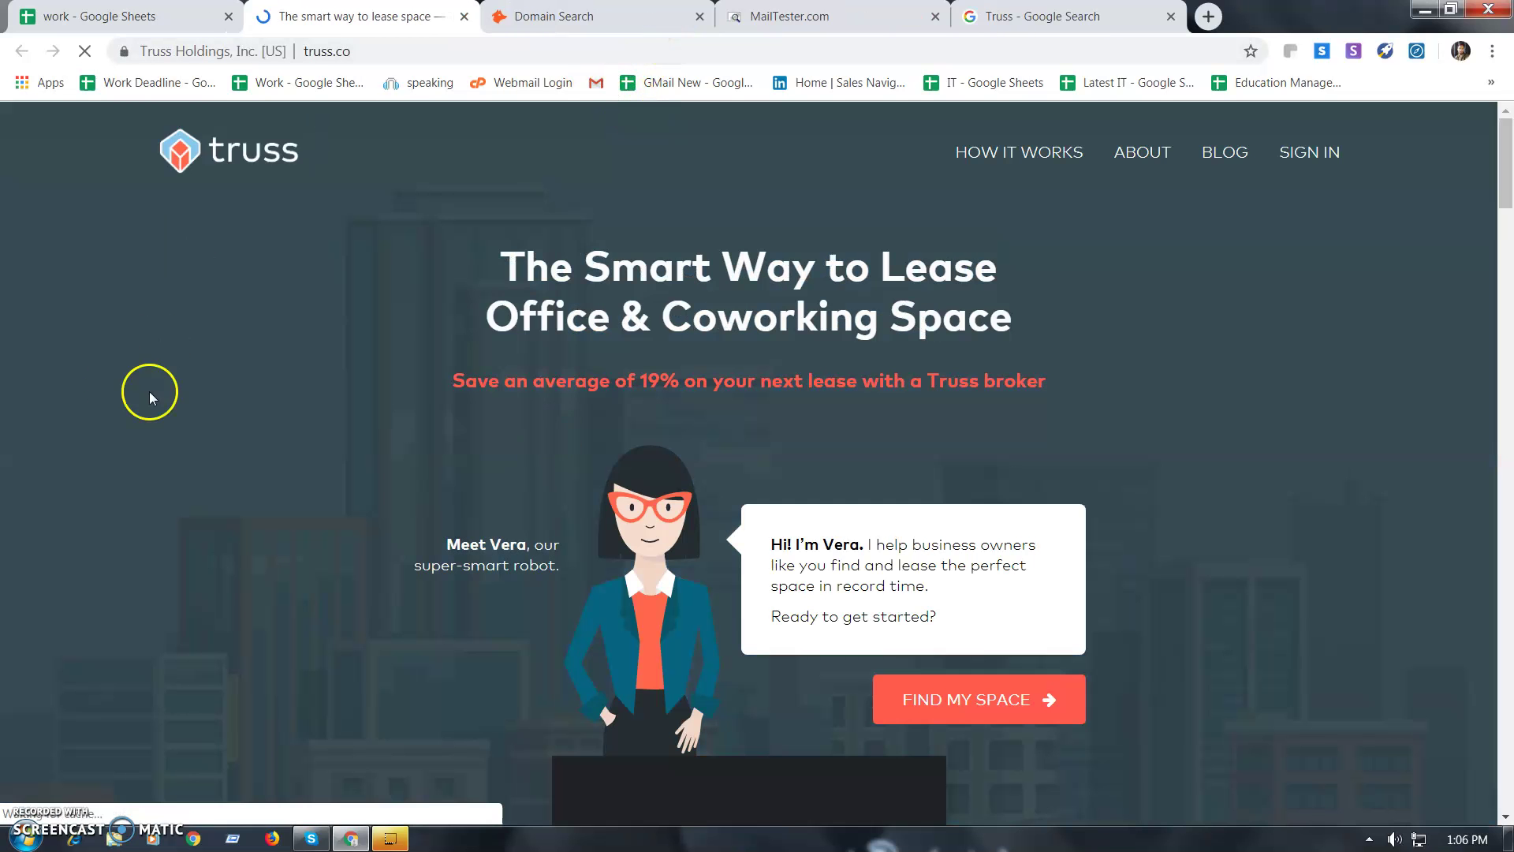
scroll(200, 504, down, 15)
scroll(200, 504, down, 20)
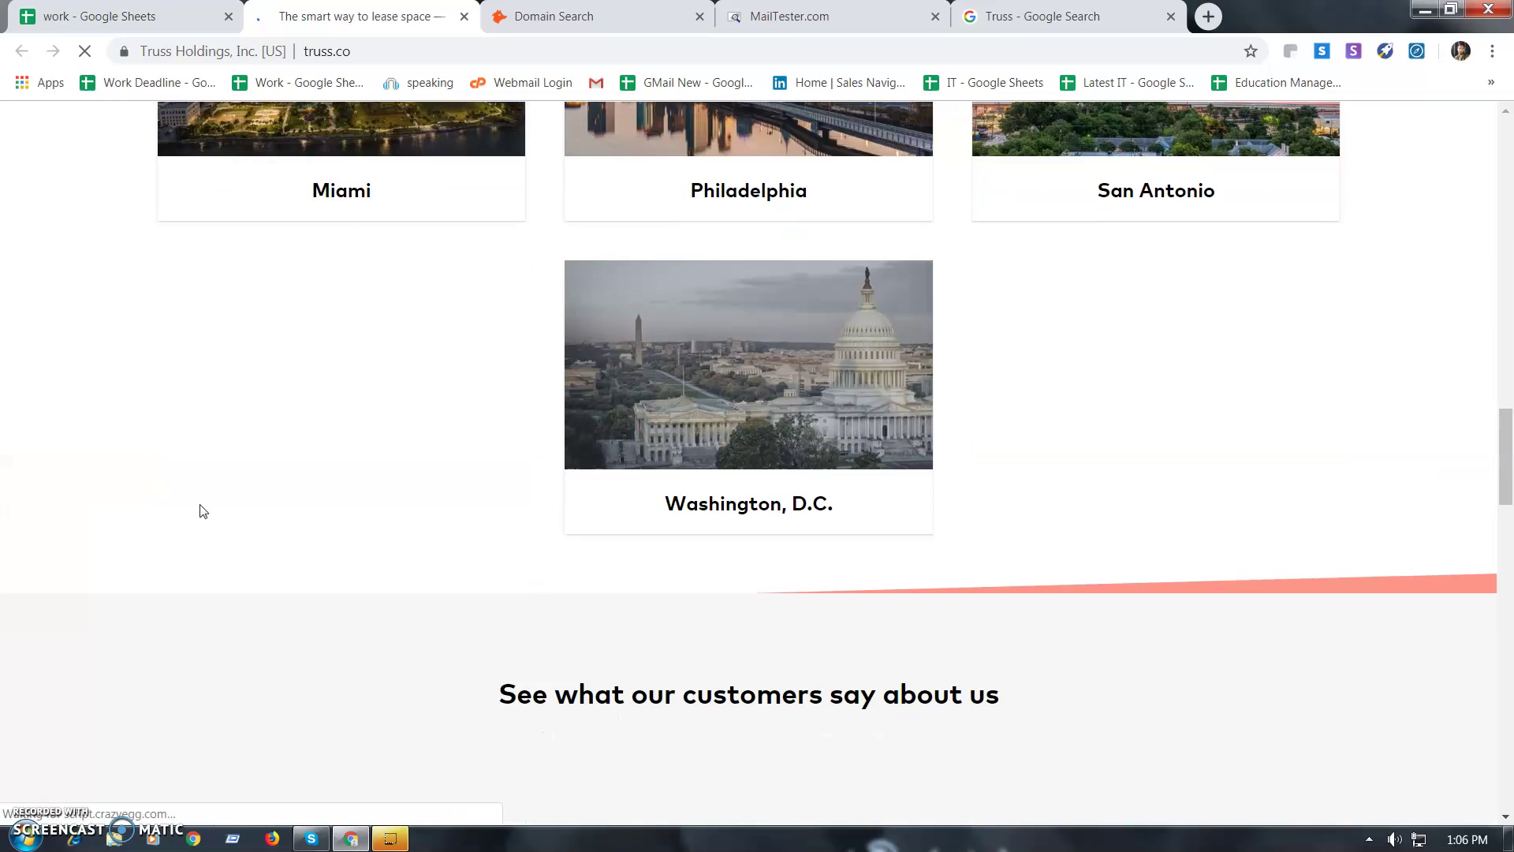
scroll(1262, 568, down, 5)
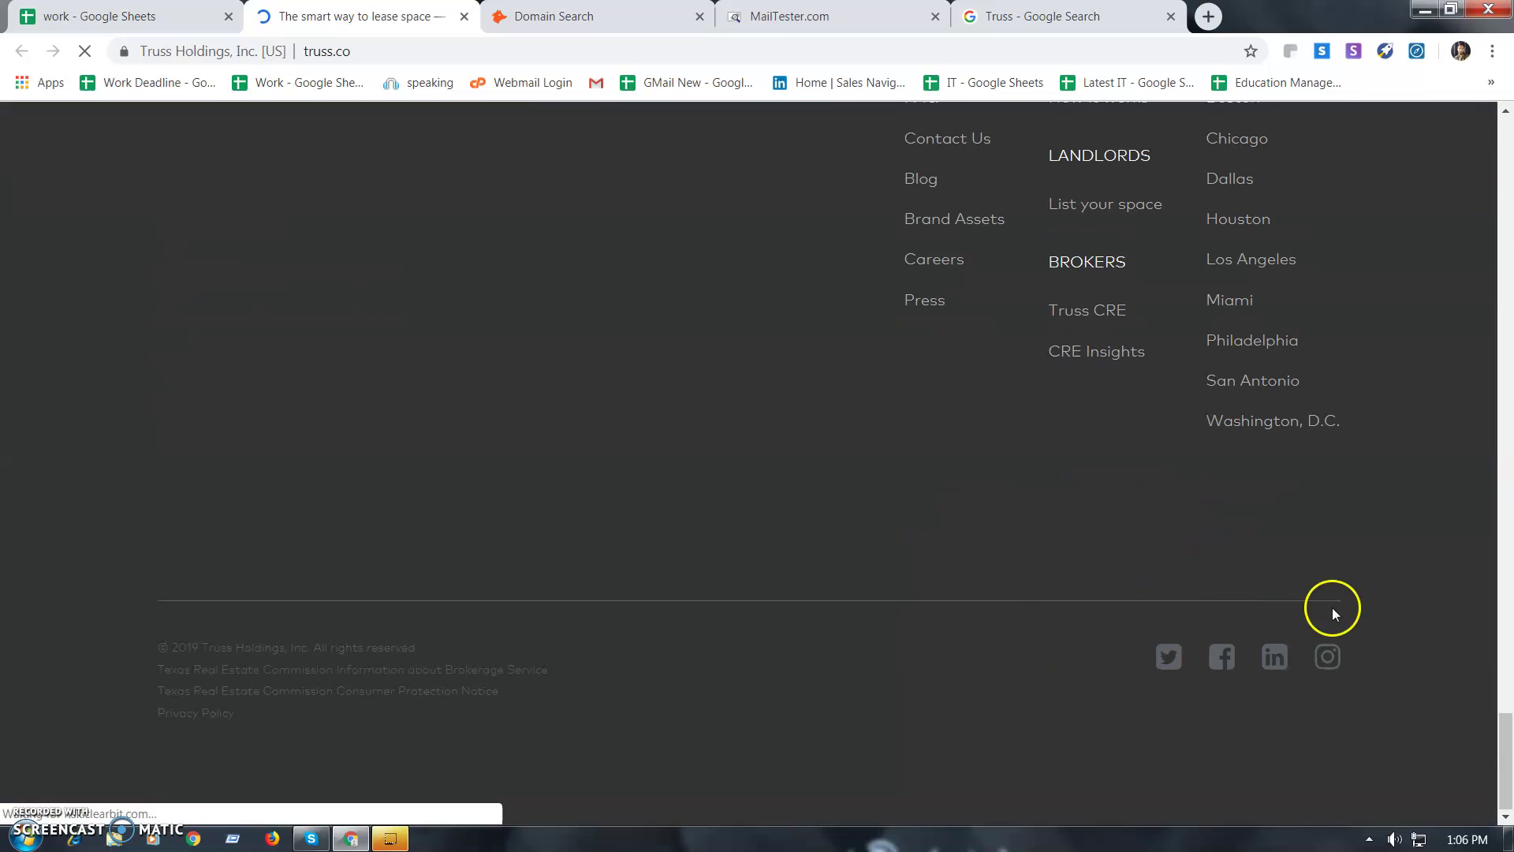
click(1276, 655)
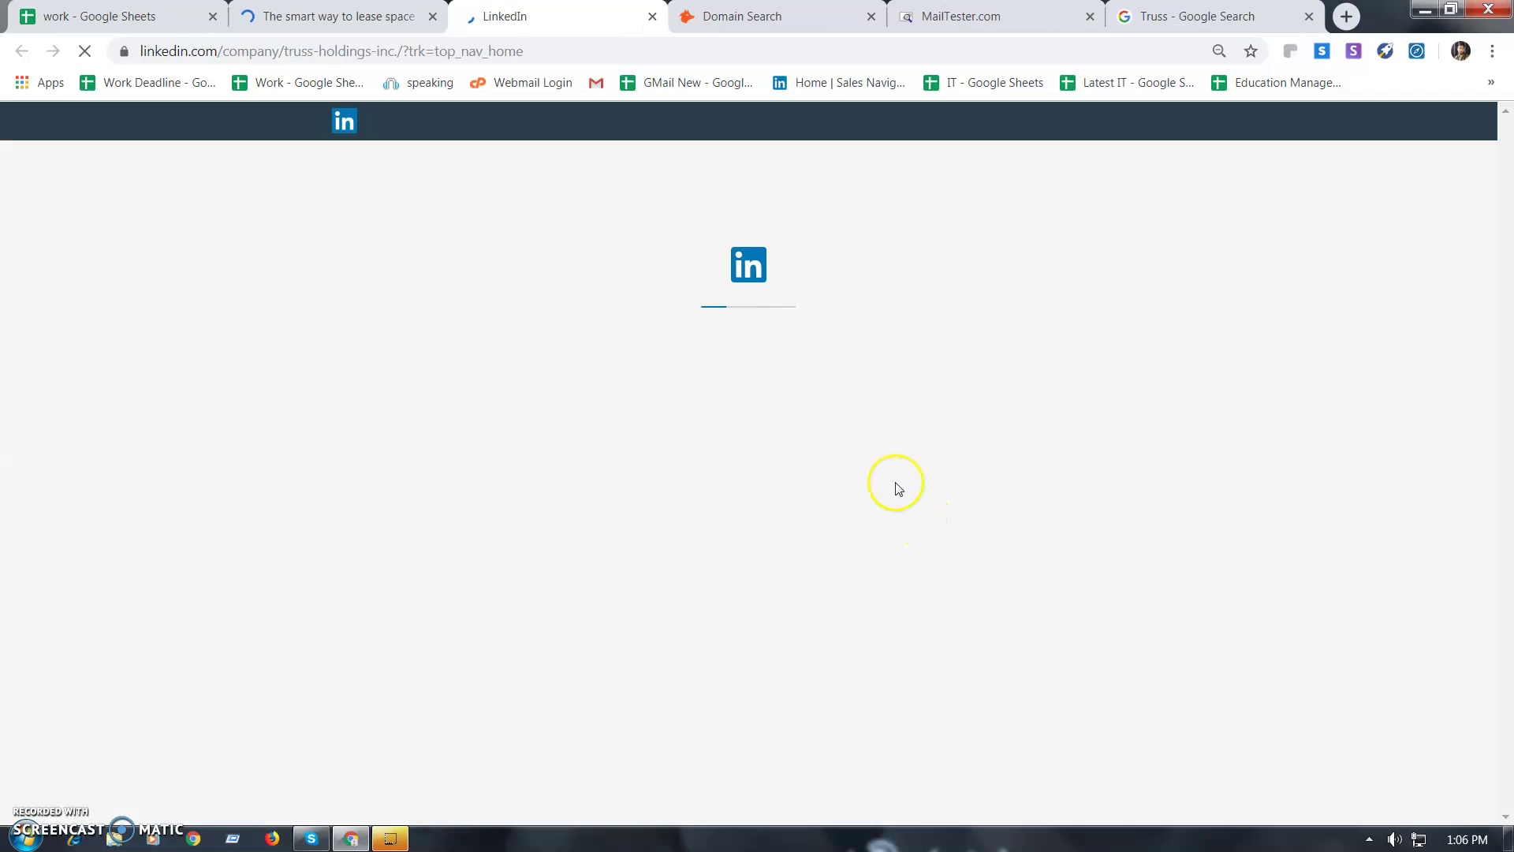
List all 58 Truss Holdings employees and continue that search in Sales Navigator, showing 57 leads.
click(434, 19)
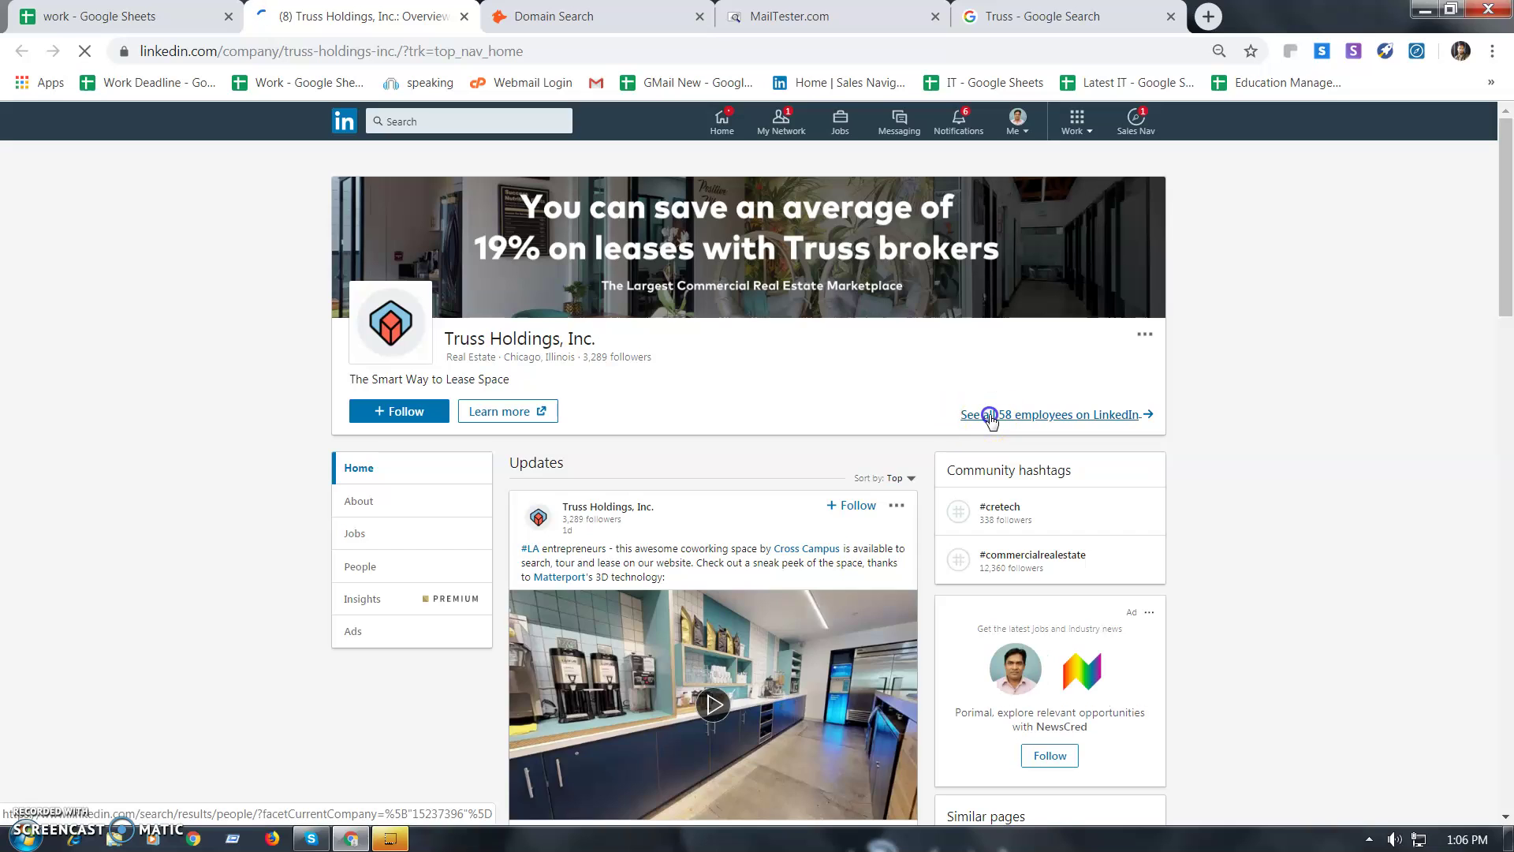
click(1053, 414)
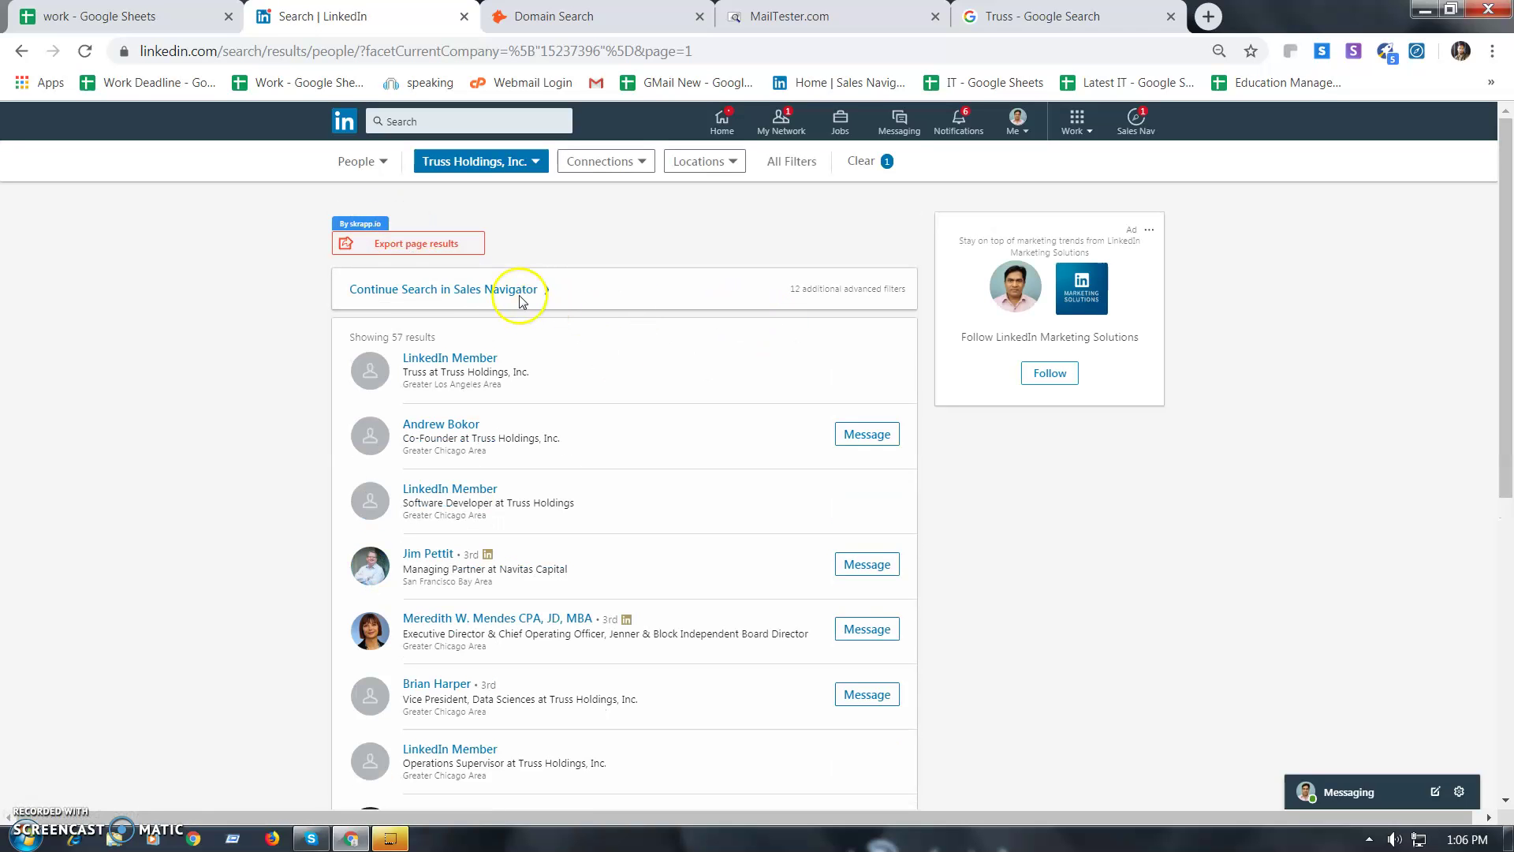
click(512, 292)
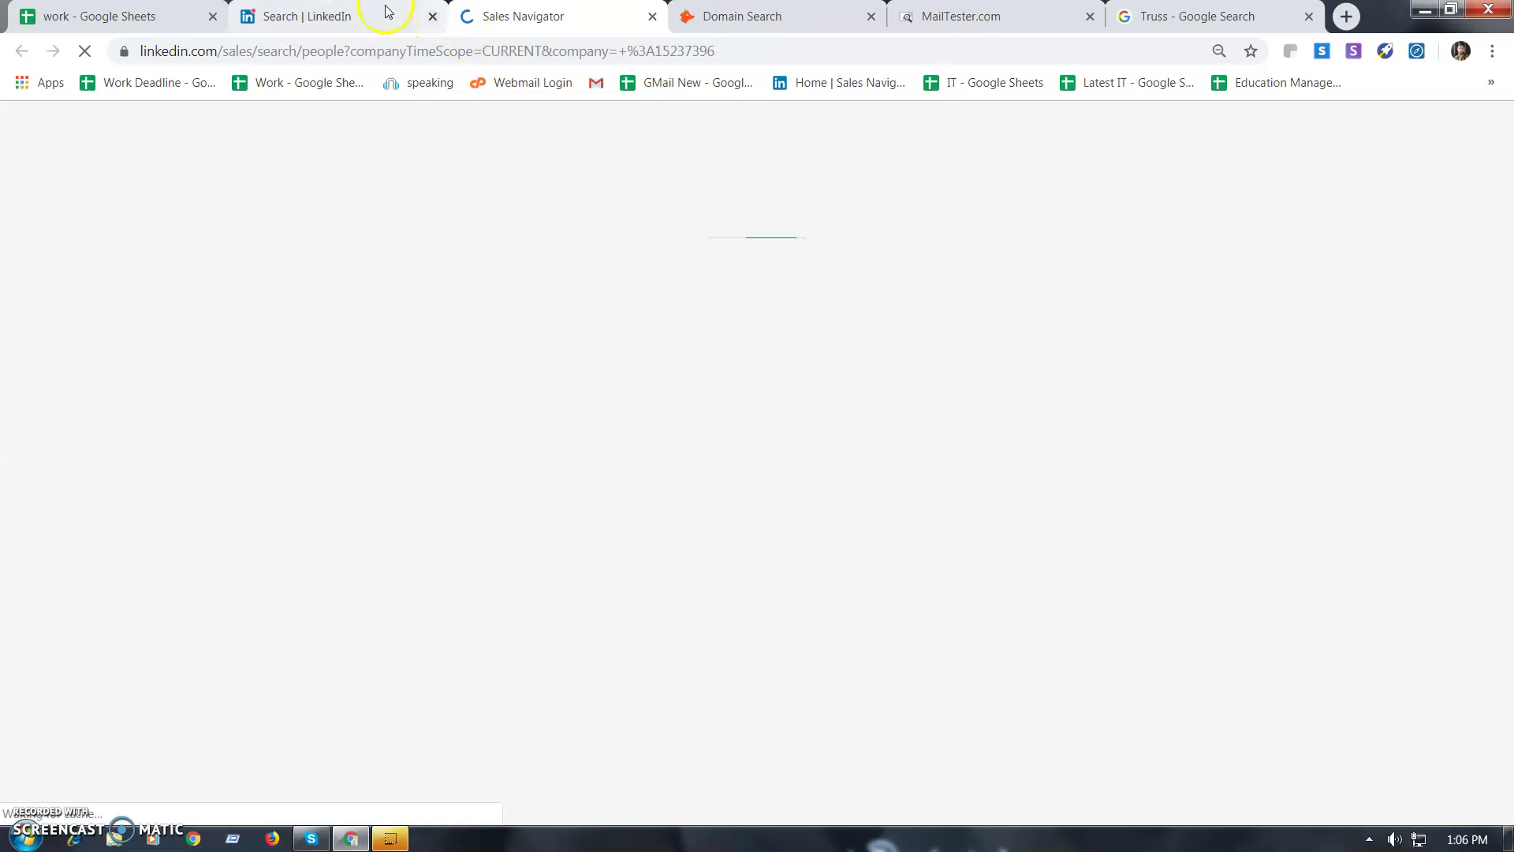
click(389, 17)
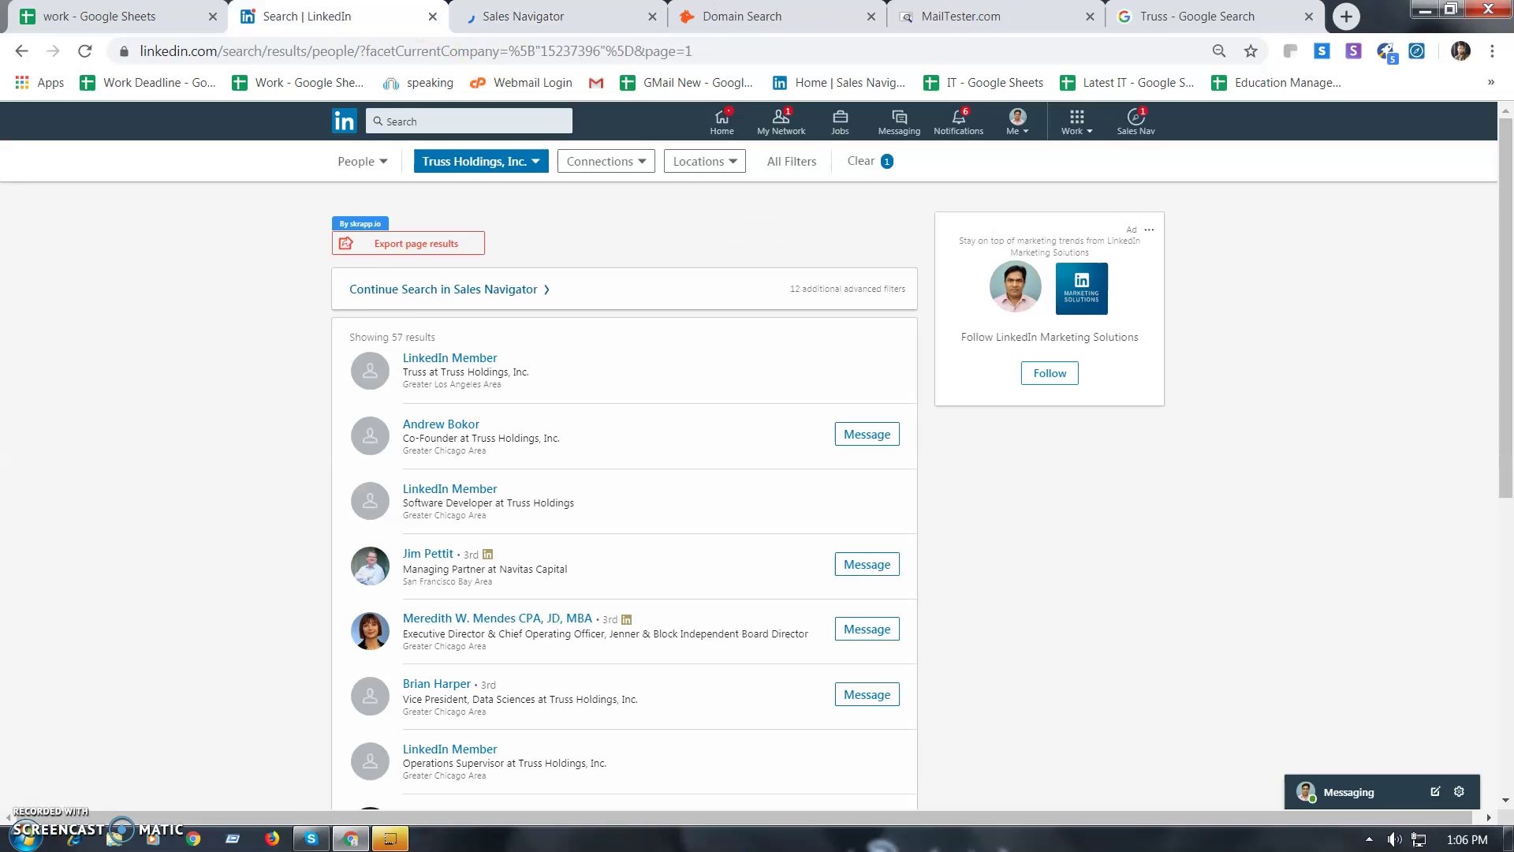
click(470, 17)
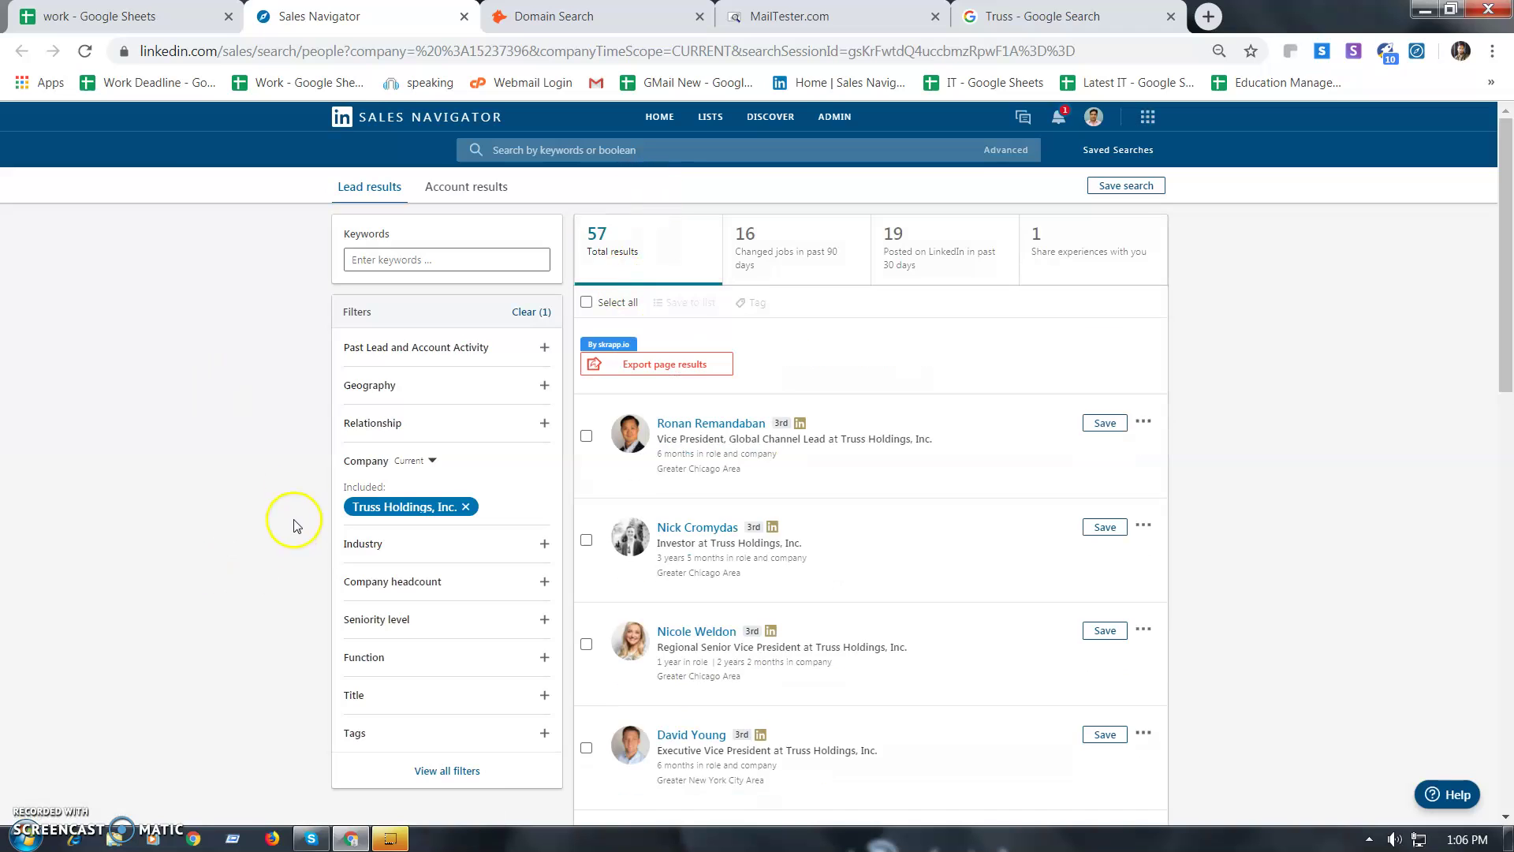
Add a 'marketing' Title filter to cut the Truss Holdings leads down to 4.
scroll(281, 458, down, 3)
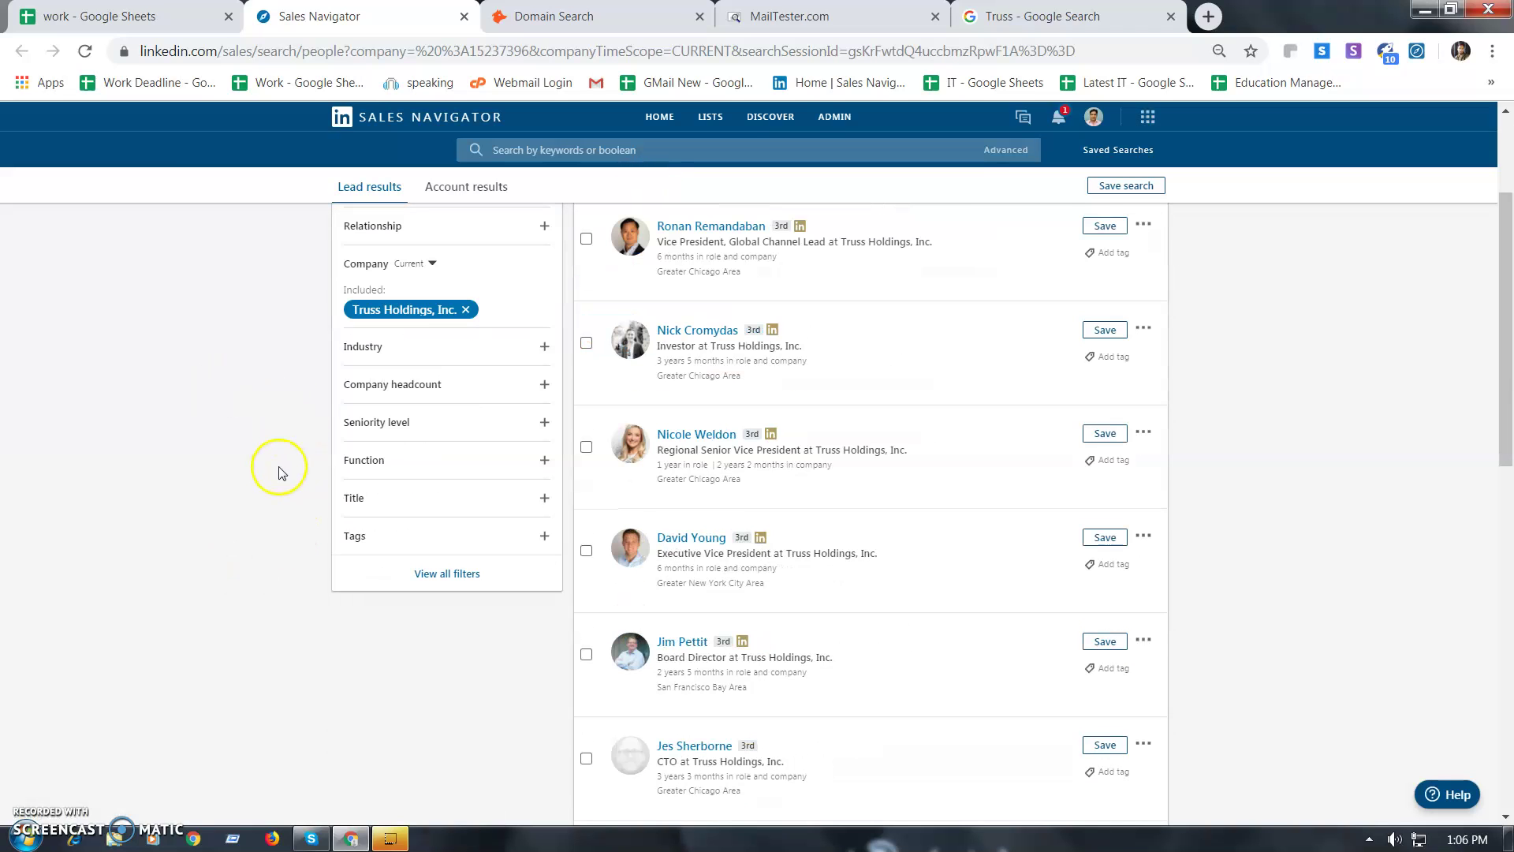
click(374, 502)
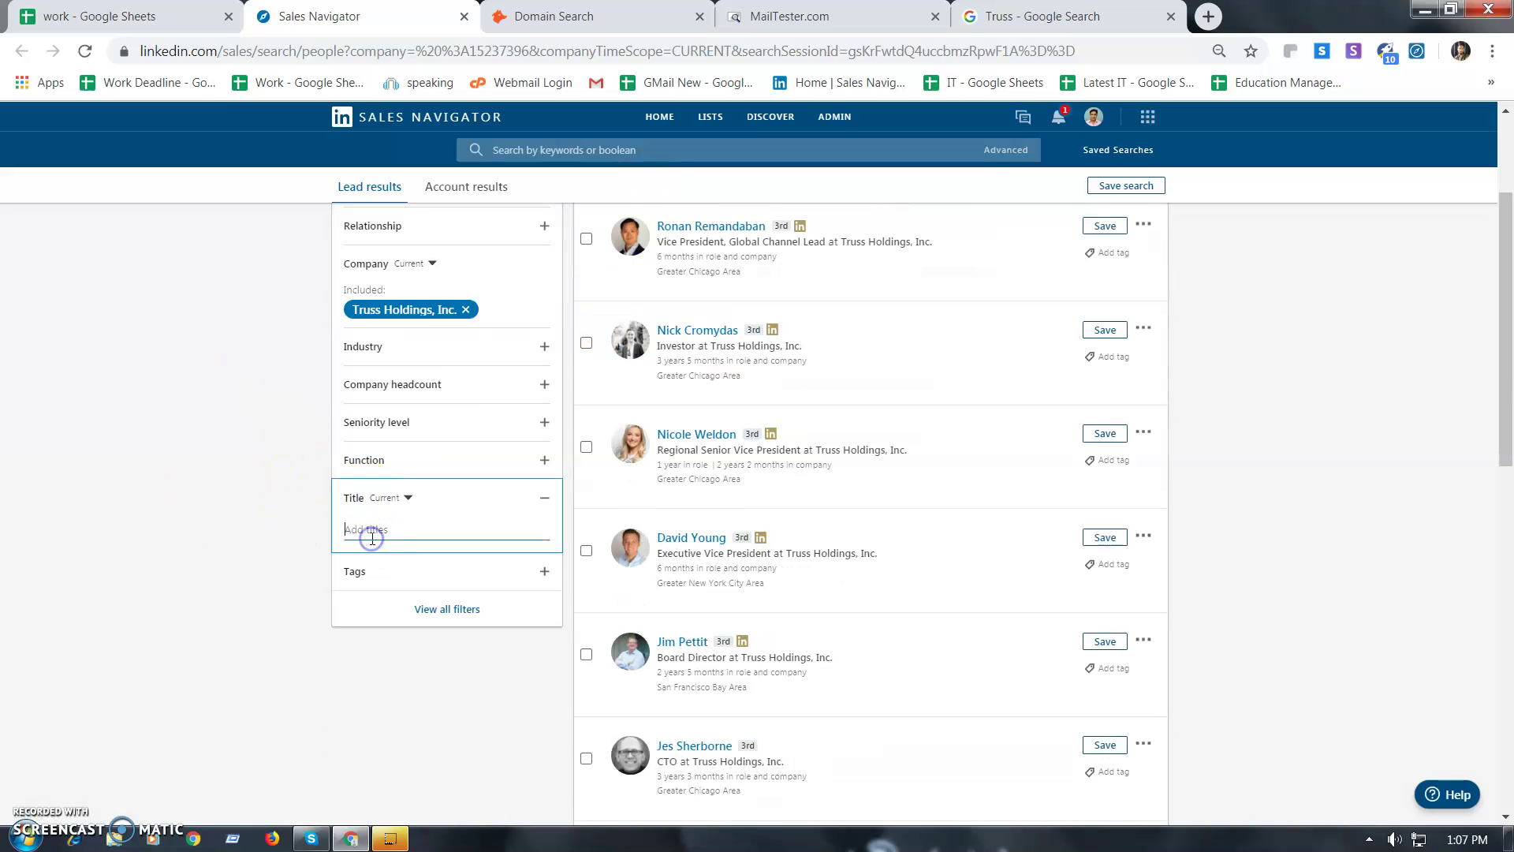
text(mar)
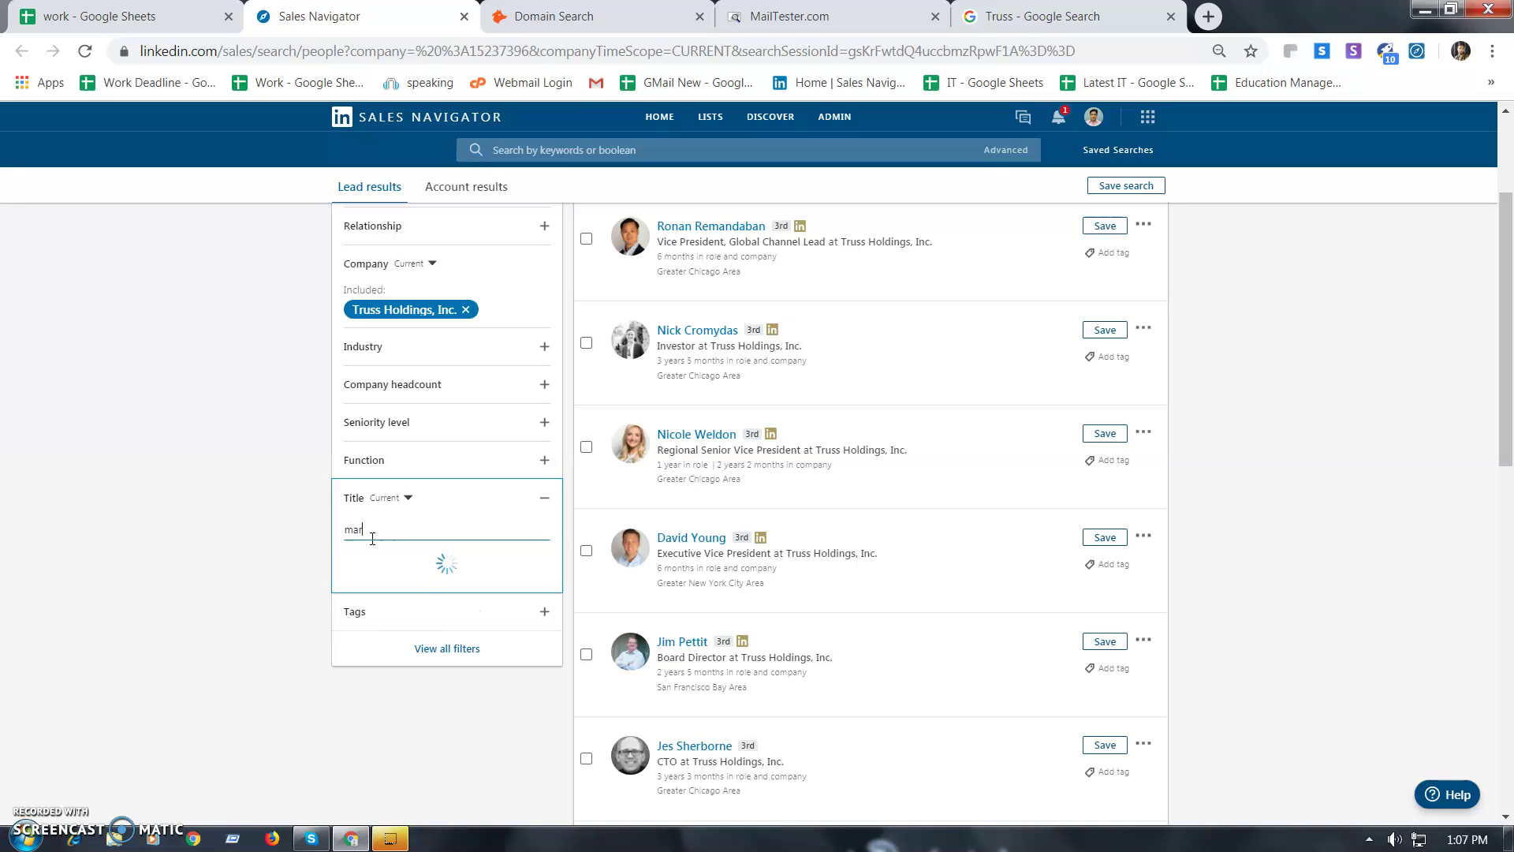
text(keting)
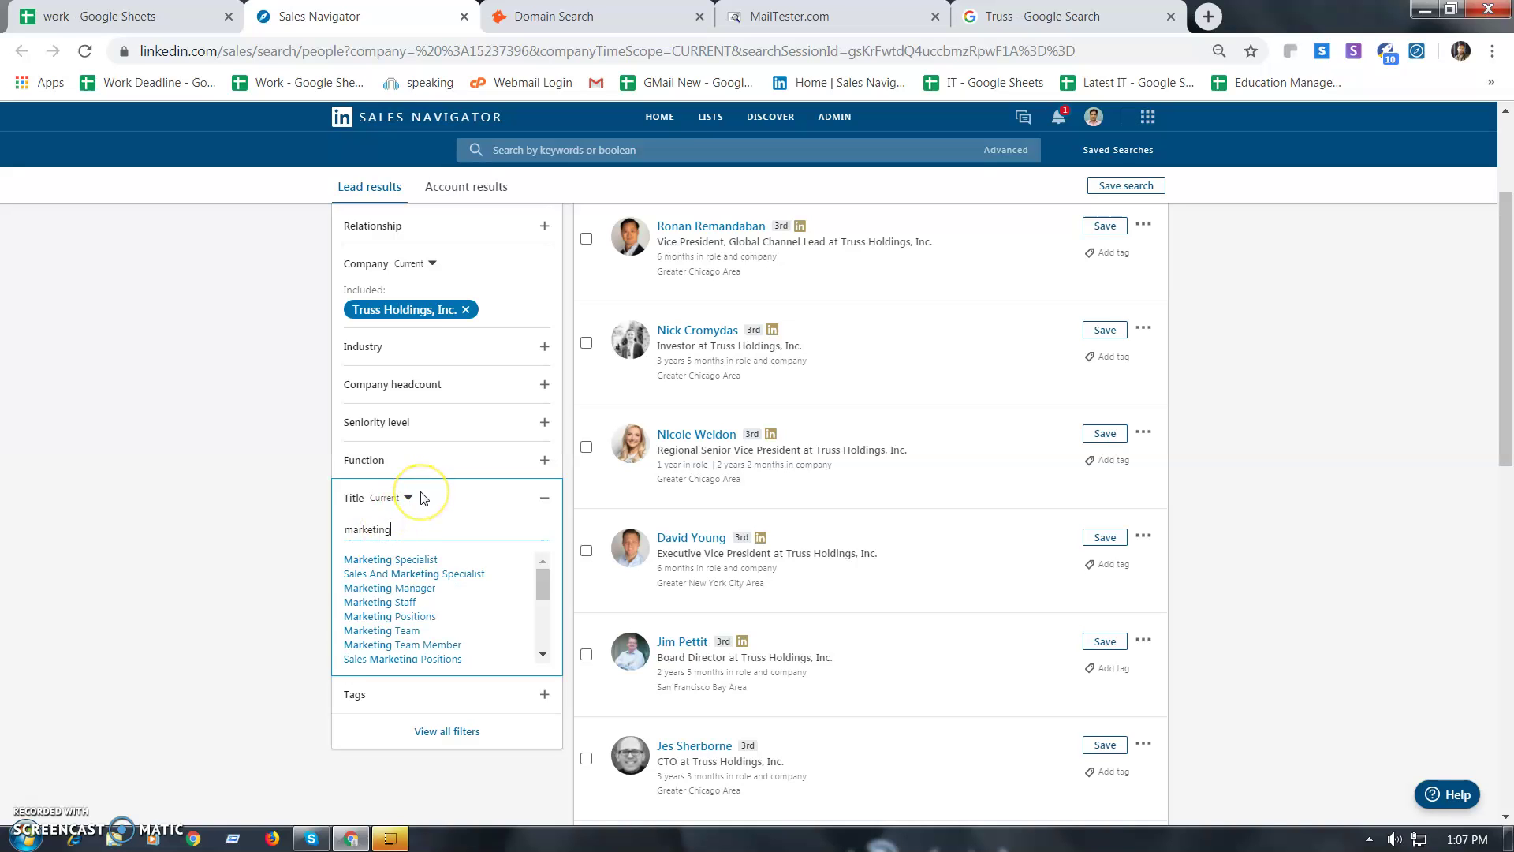
key(Return)
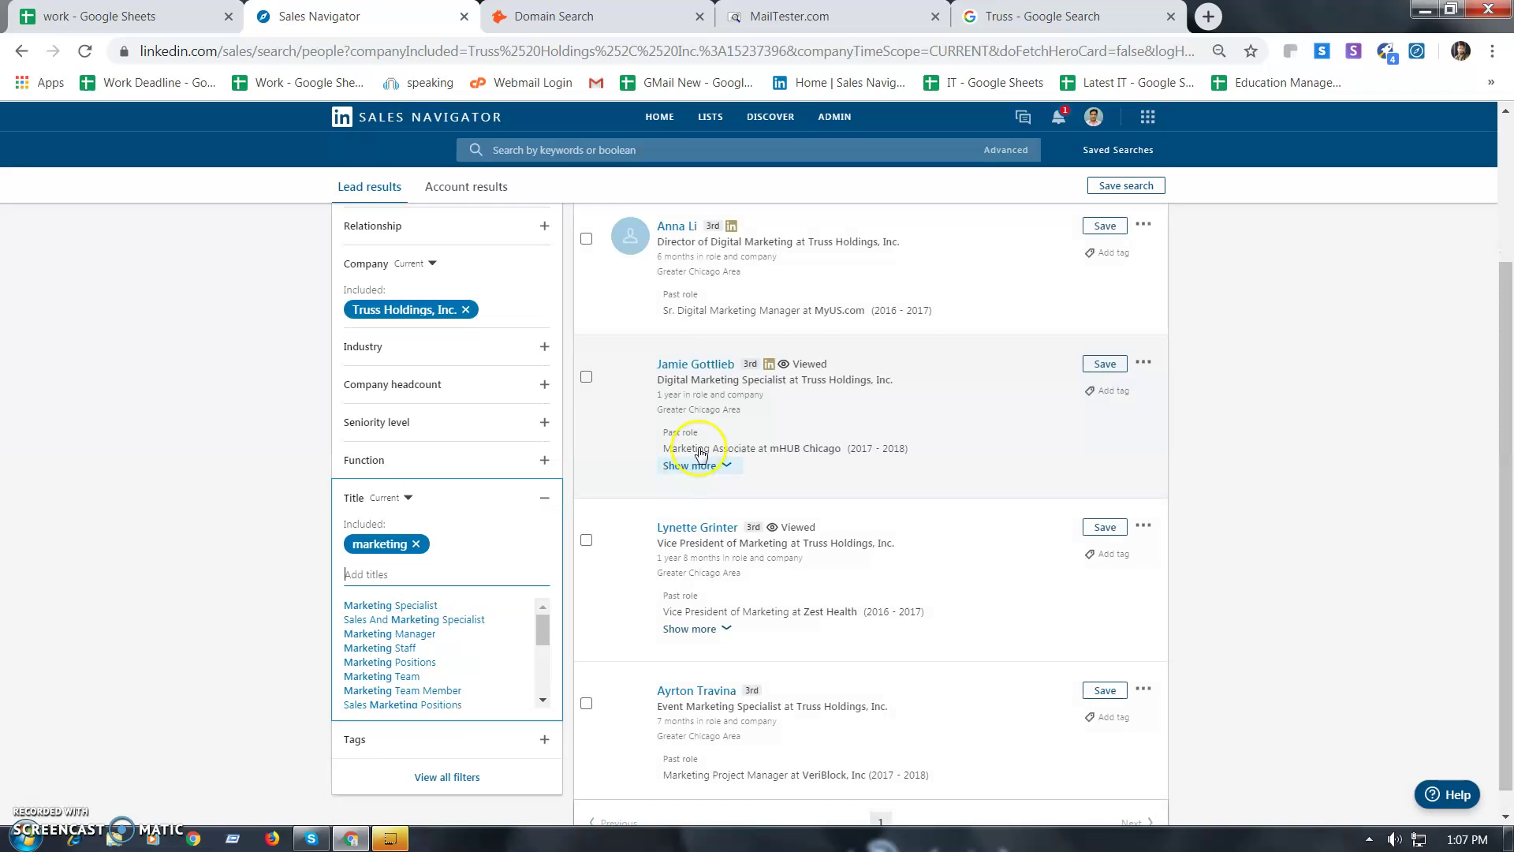
scroll(692, 457, up, 2)
scroll(805, 410, down, 3)
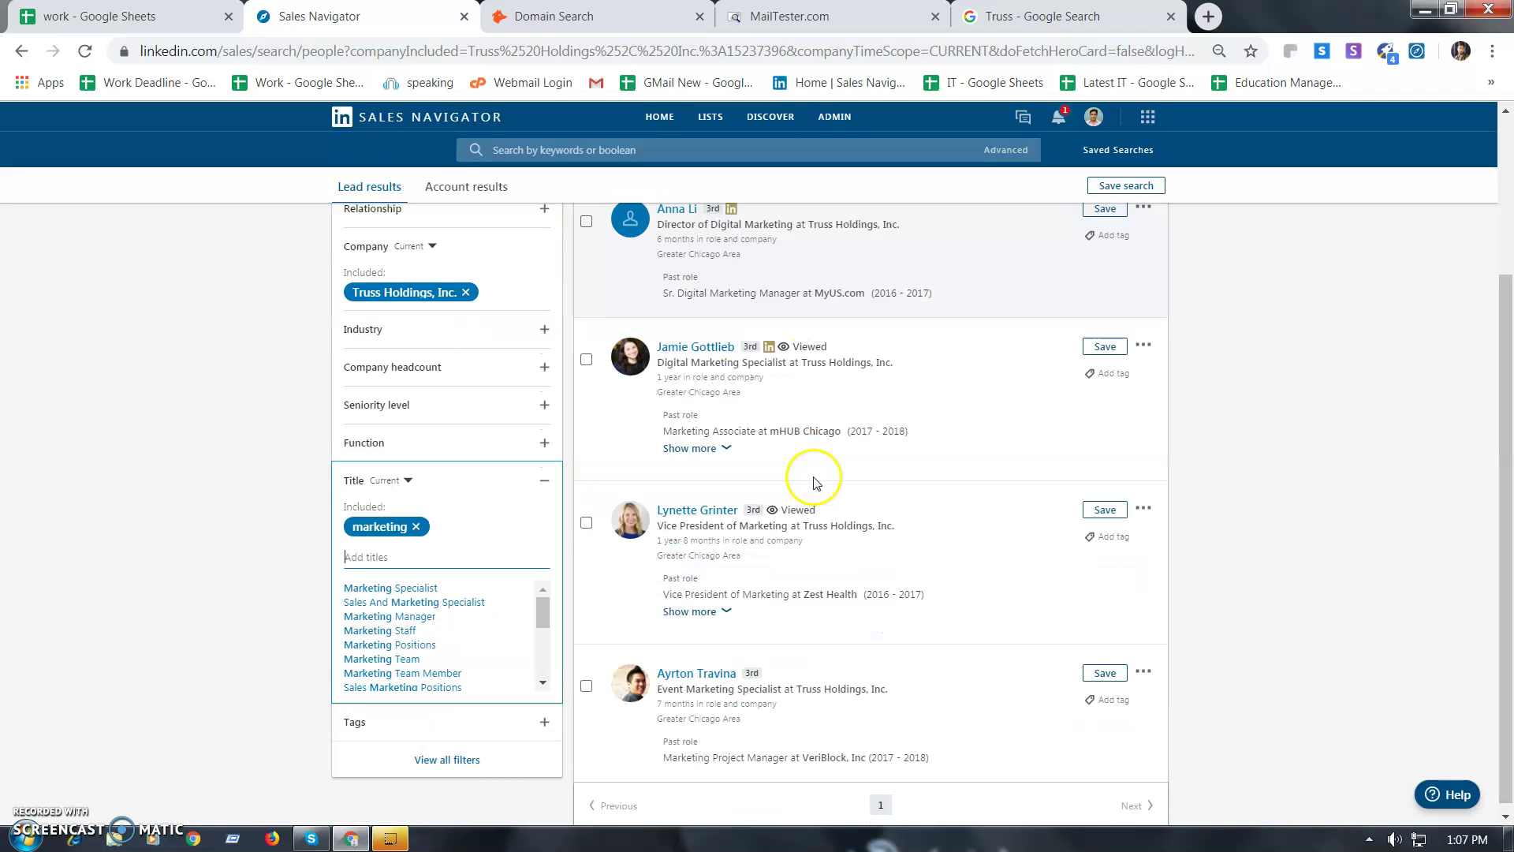
scroll(906, 727, up, 3)
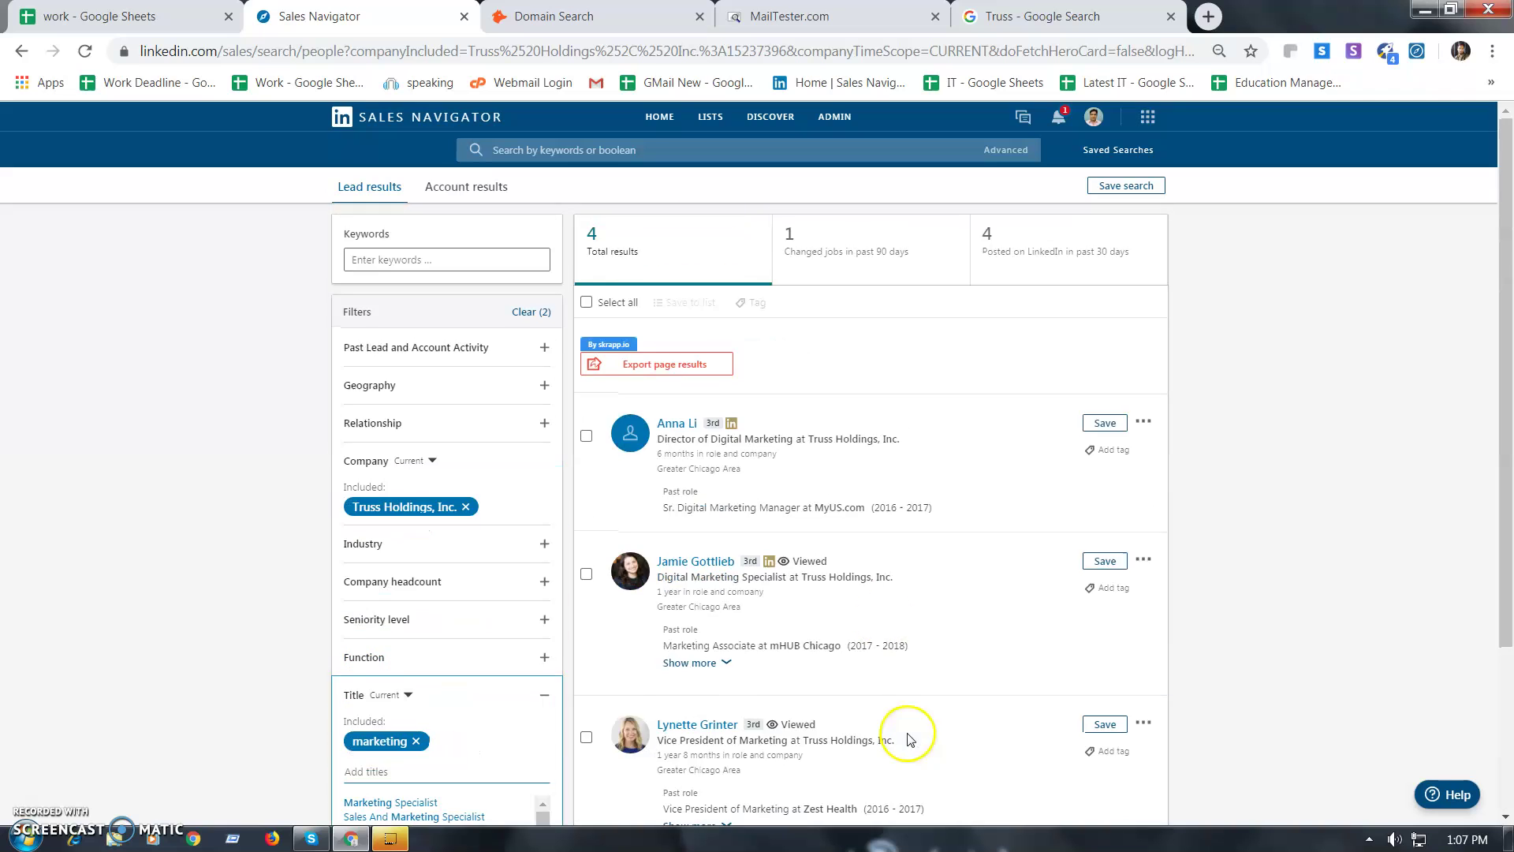
scroll(906, 507, down, 3)
click(142, 21)
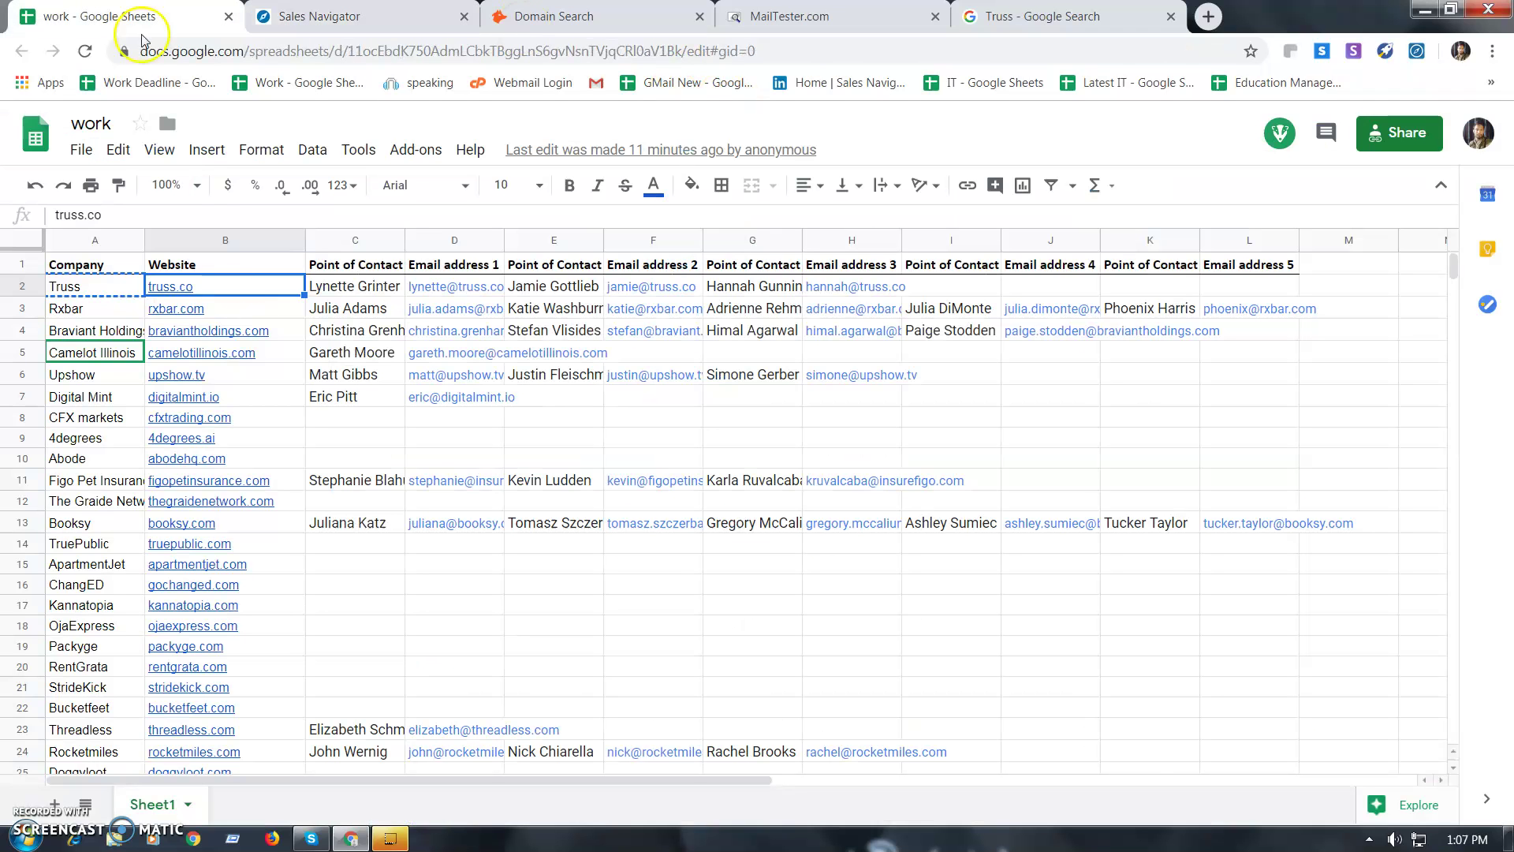
click(379, 287)
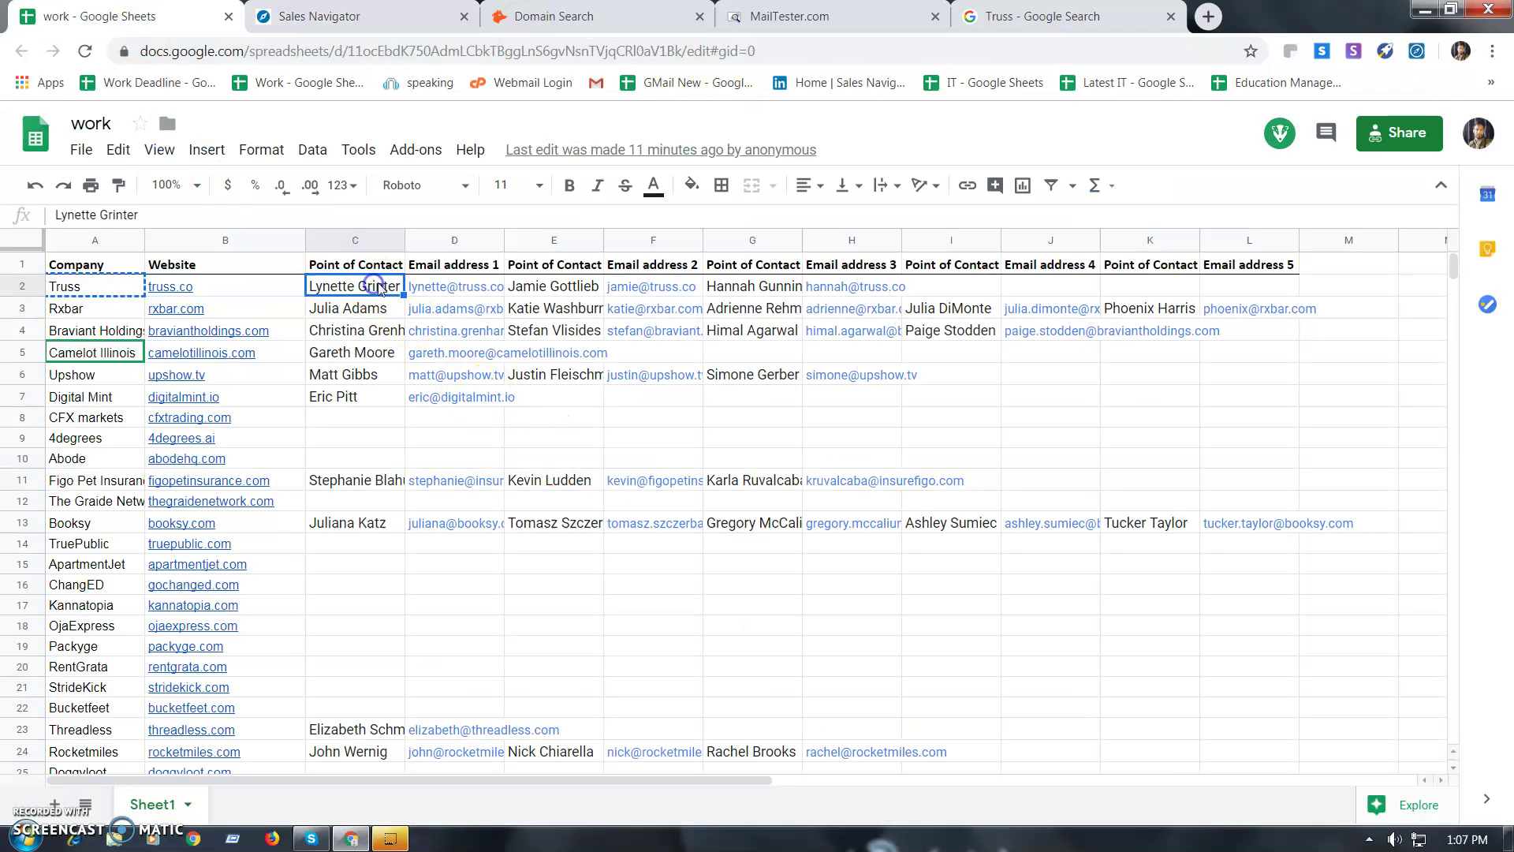
click(458, 291)
click(556, 288)
click(655, 289)
click(753, 289)
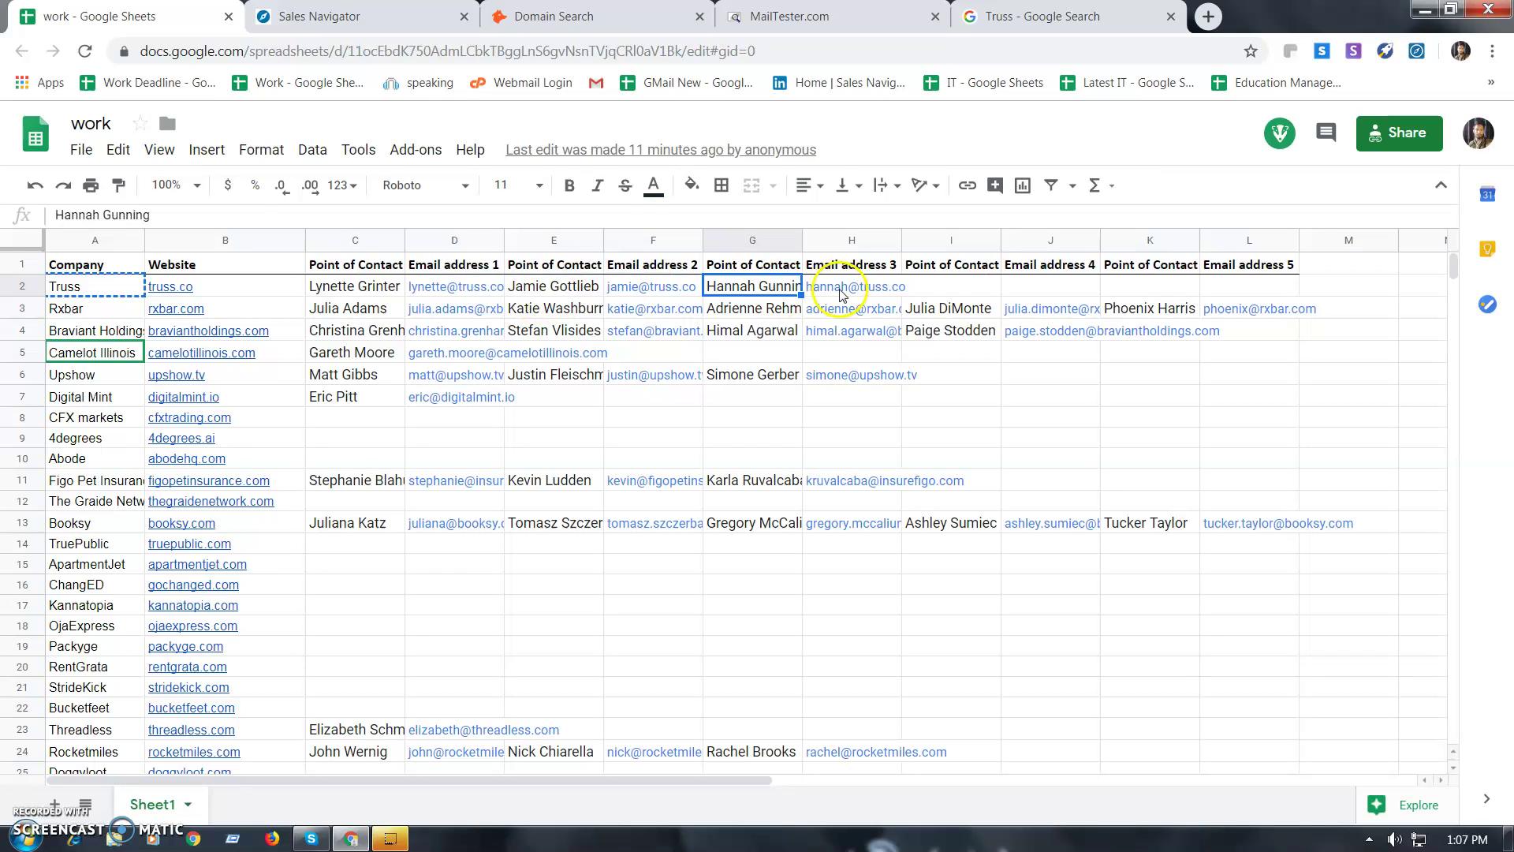
click(842, 292)
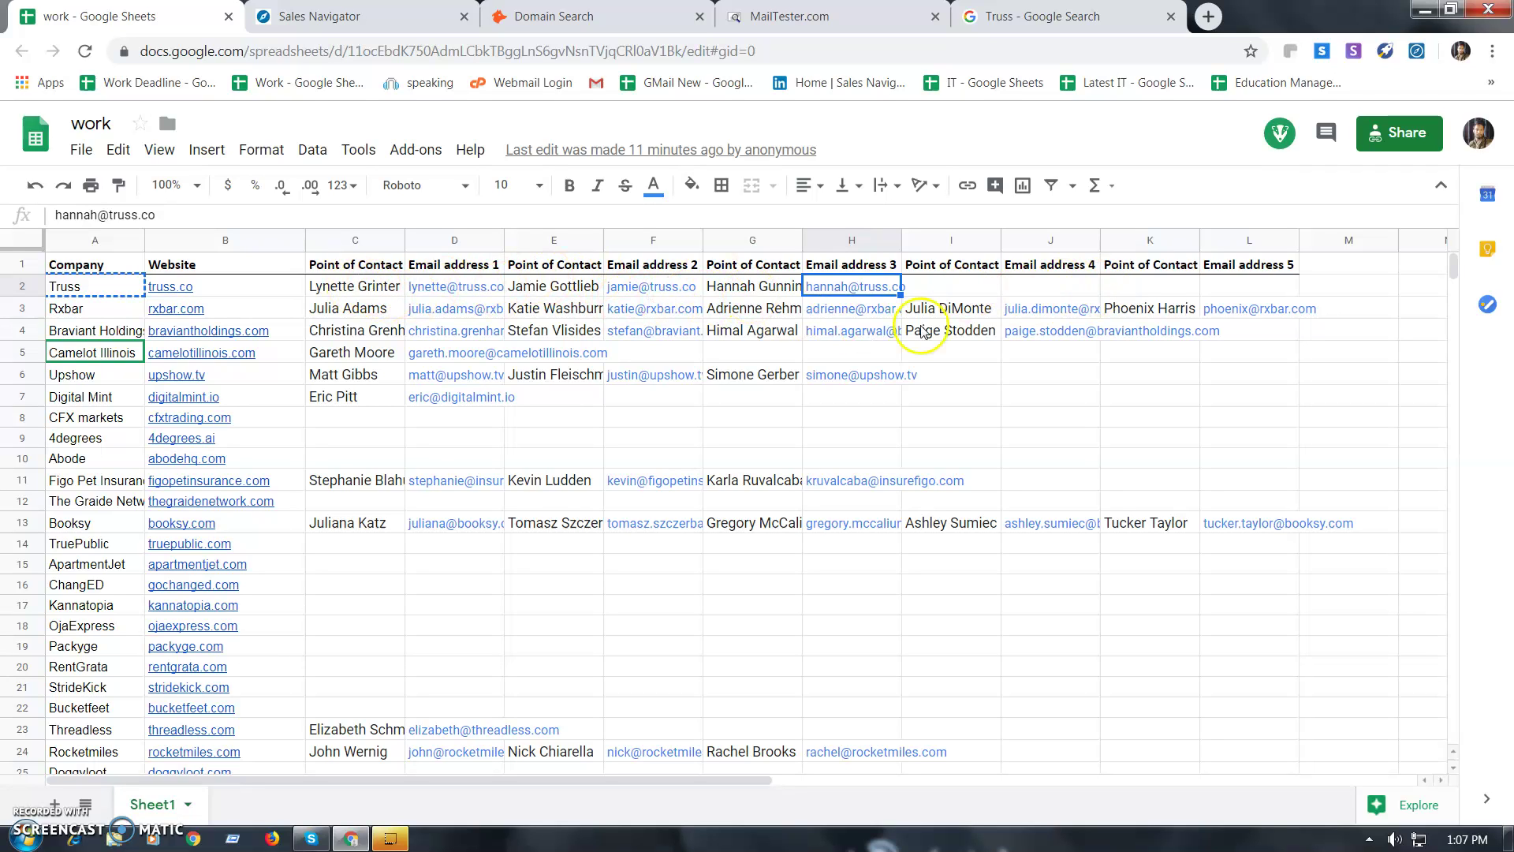
click(360, 296)
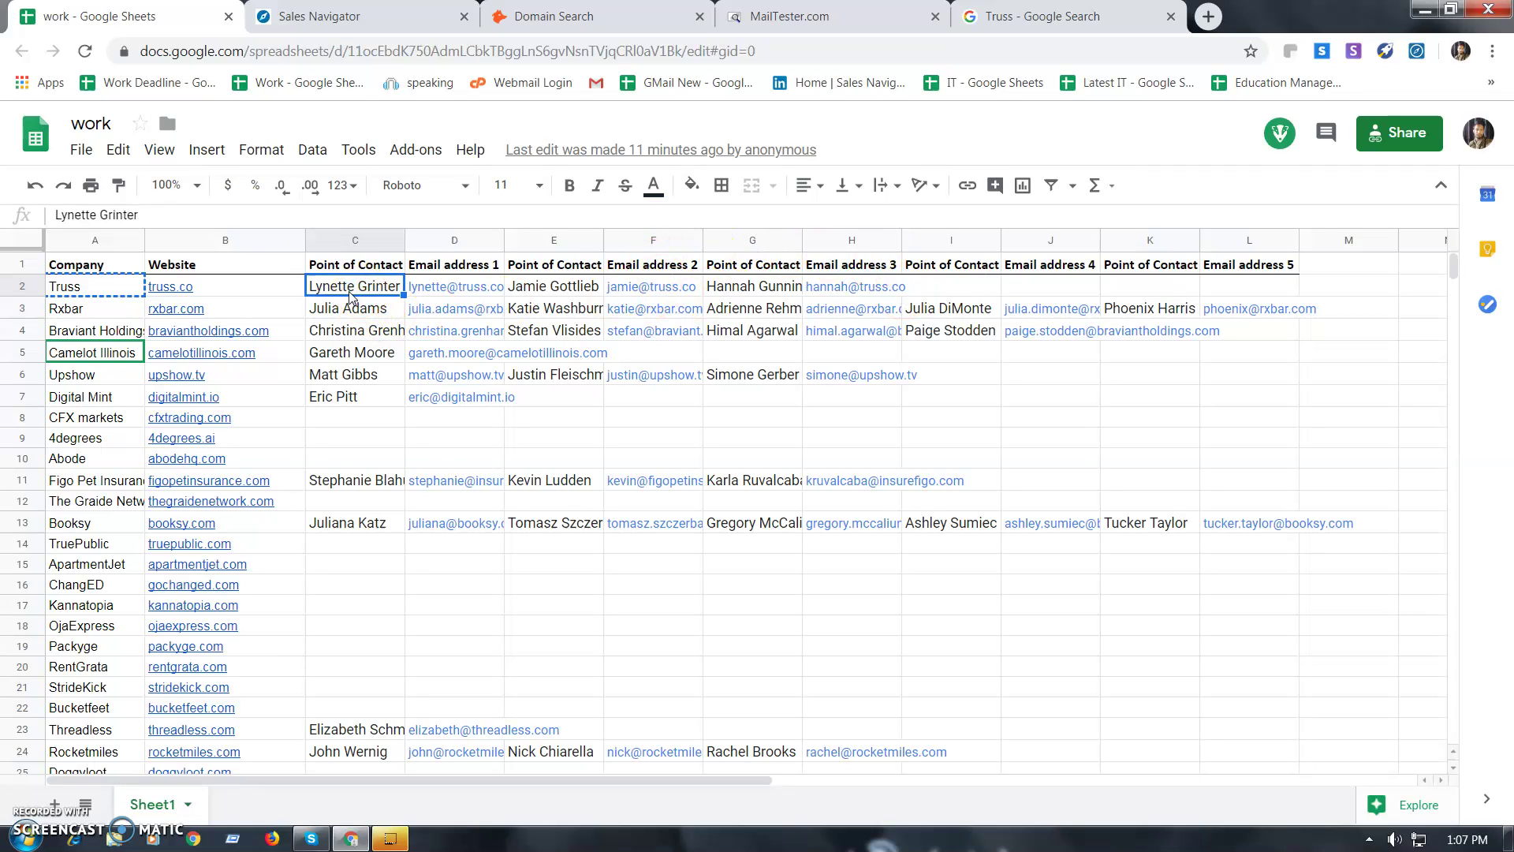
click(347, 16)
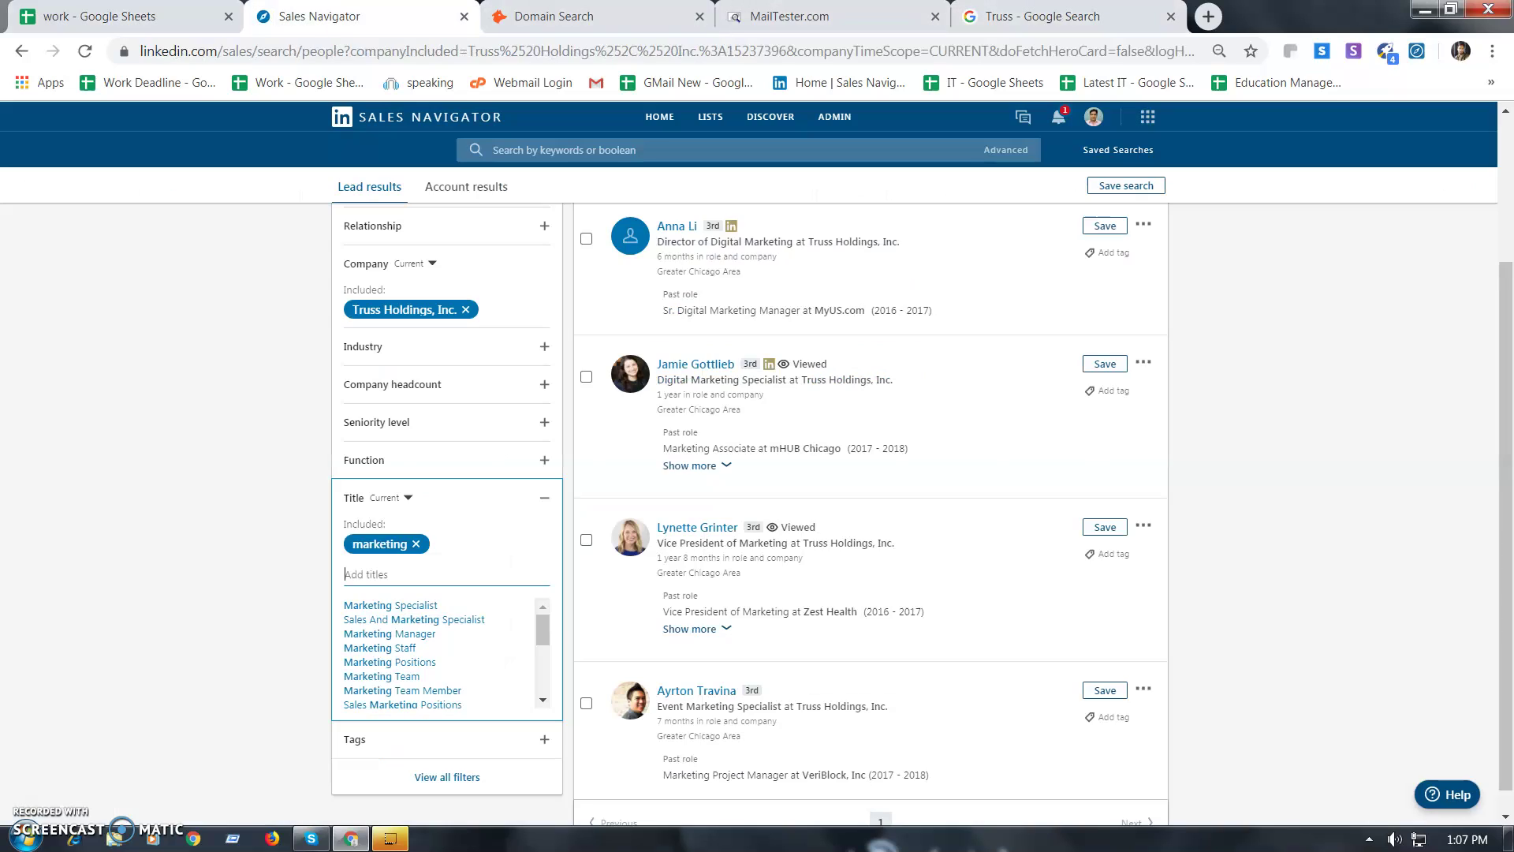
scroll(676, 552, down, 1)
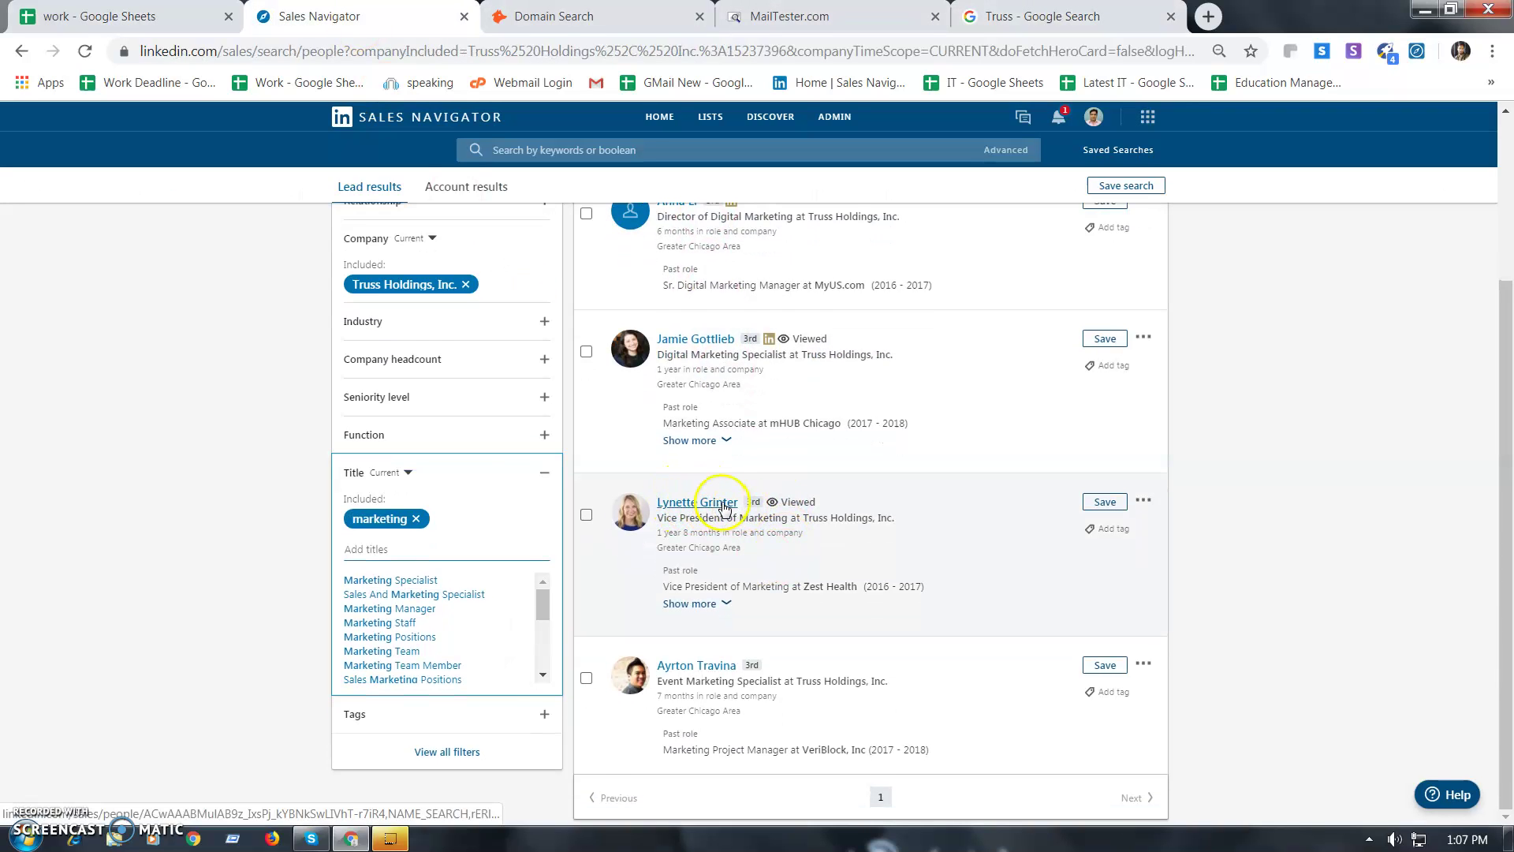
click(94, 16)
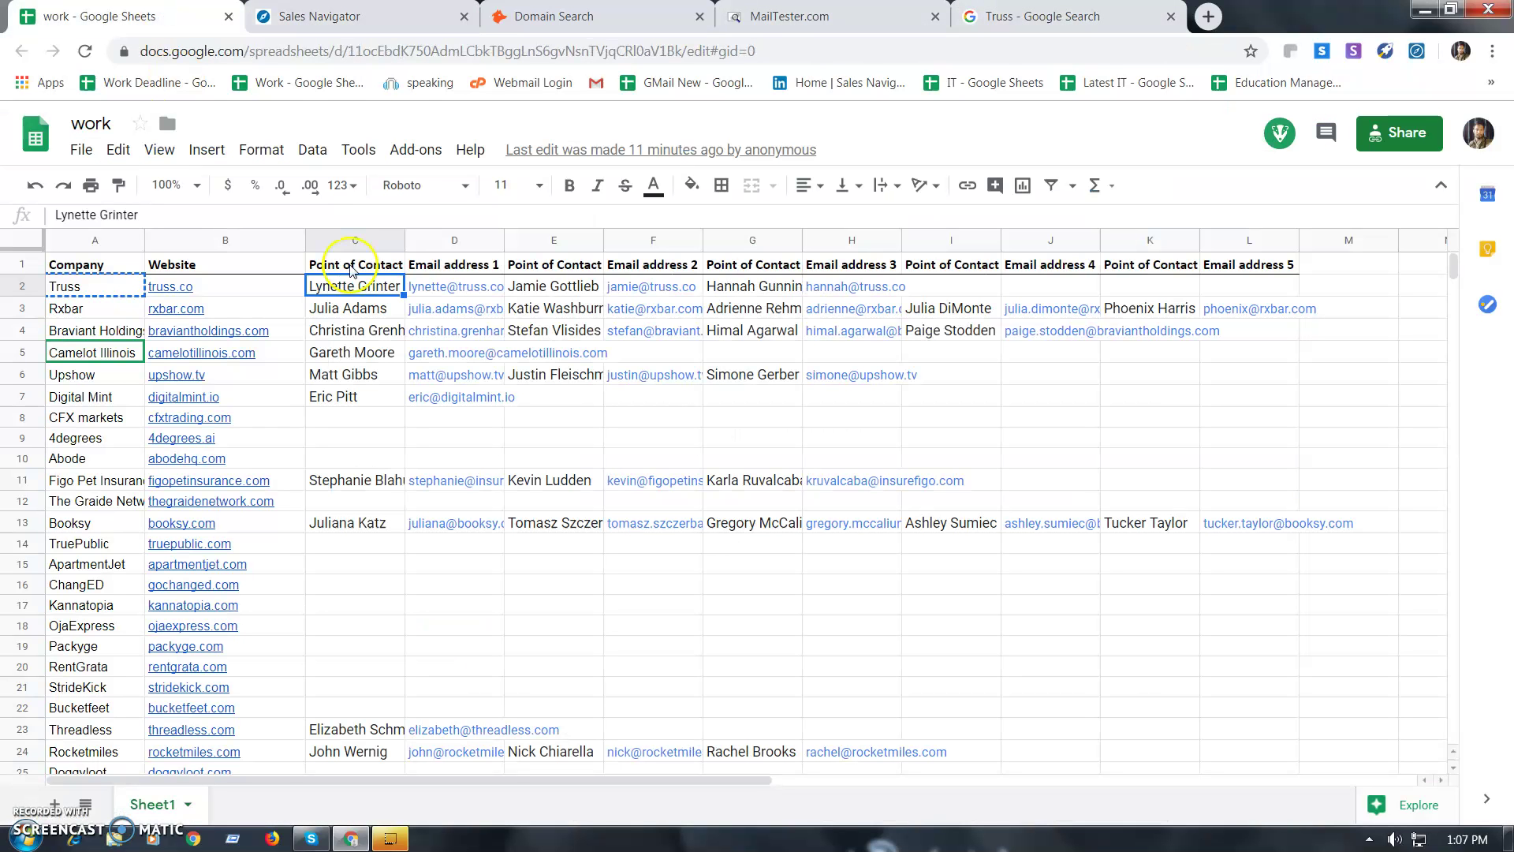
click(577, 289)
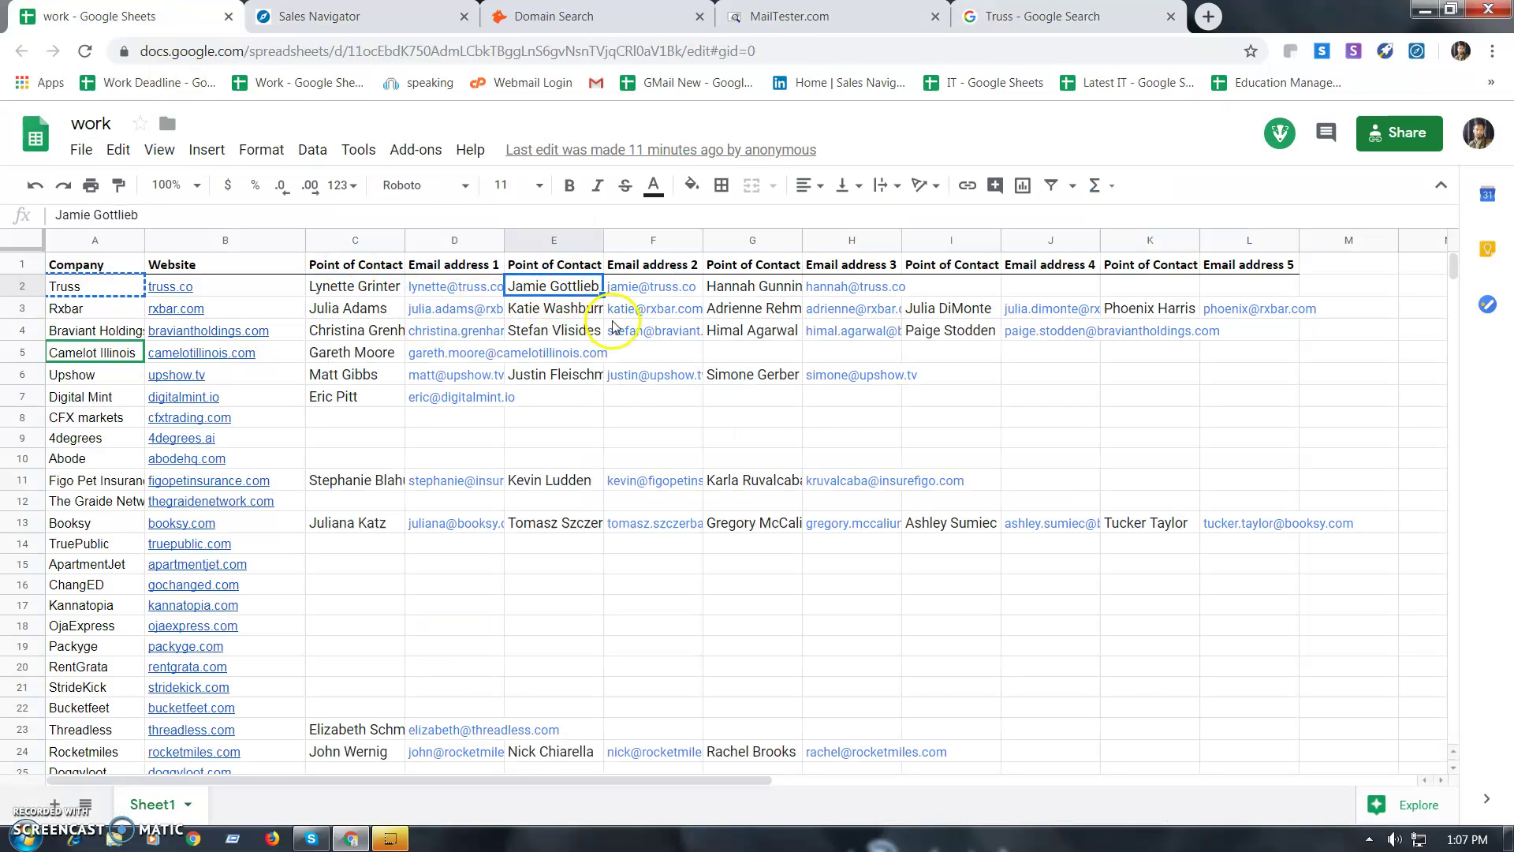
click(355, 17)
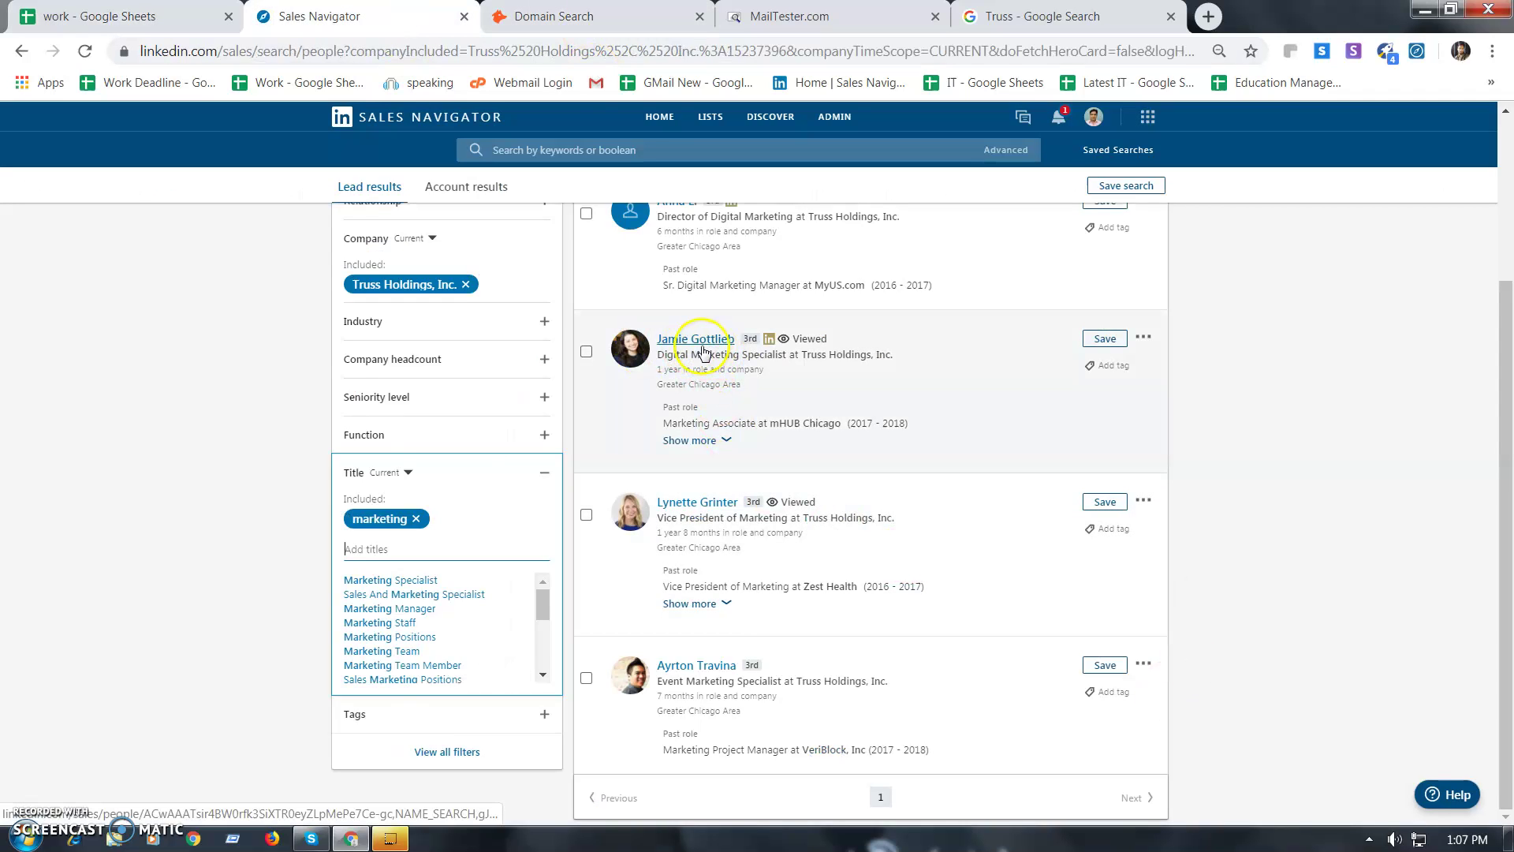
scroll(670, 359, up, 1)
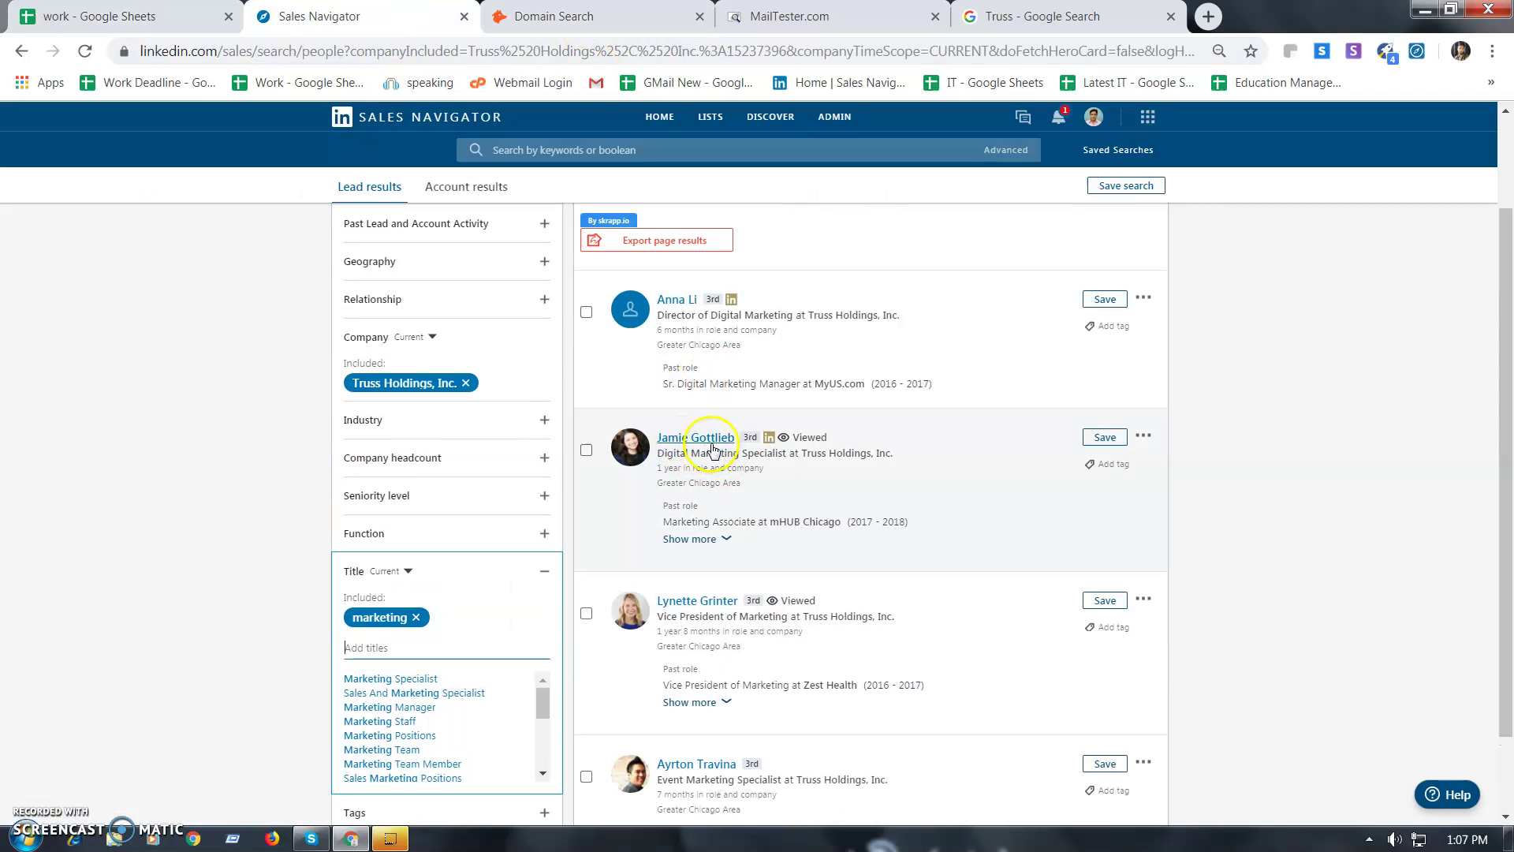
scroll(882, 467, down, 1)
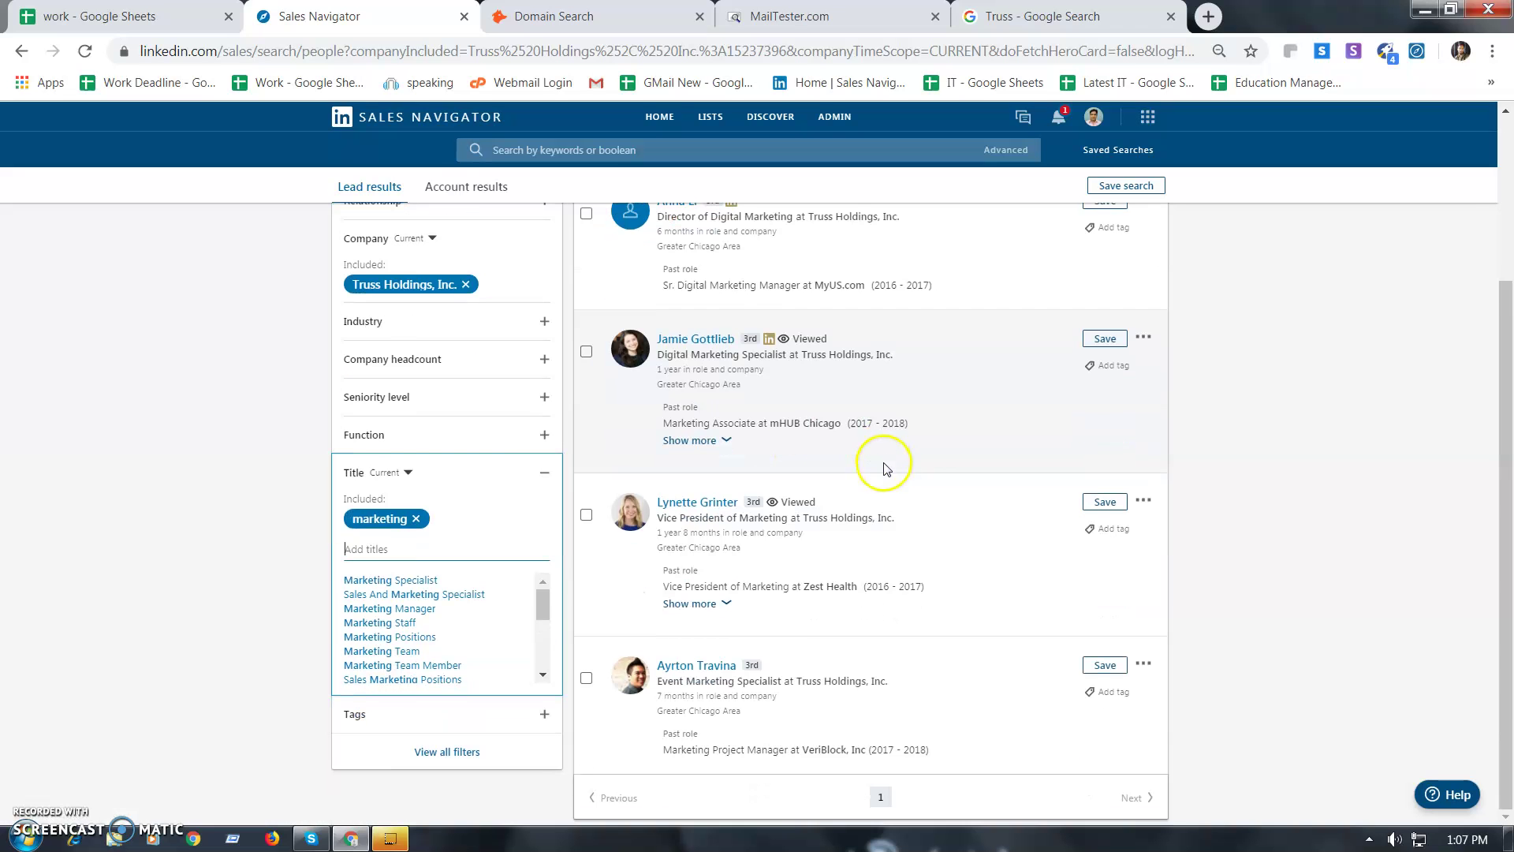
click(126, 16)
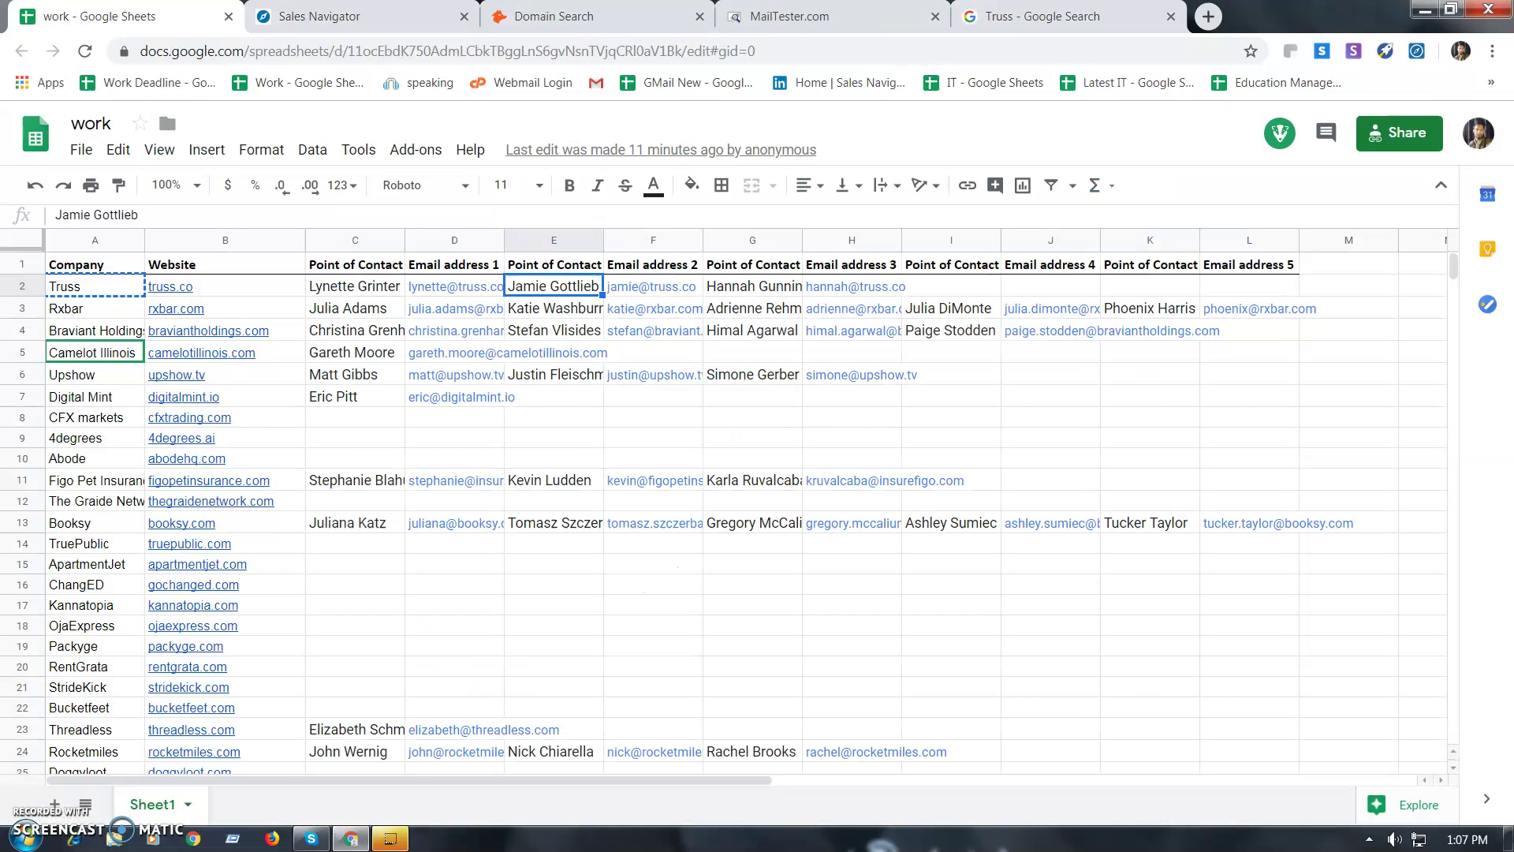
click(769, 291)
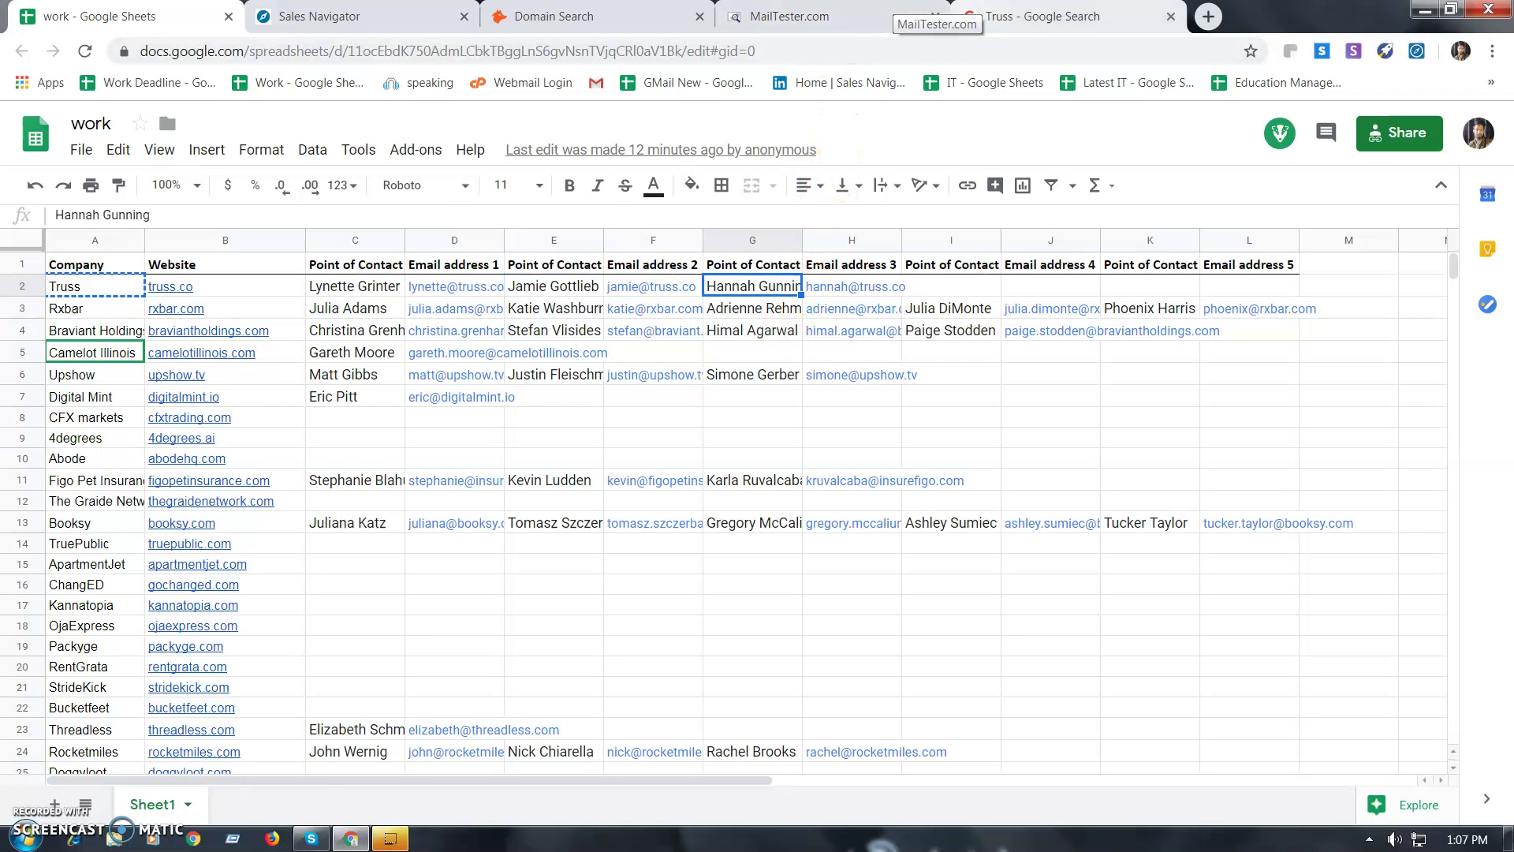
click(1017, 17)
click(355, 17)
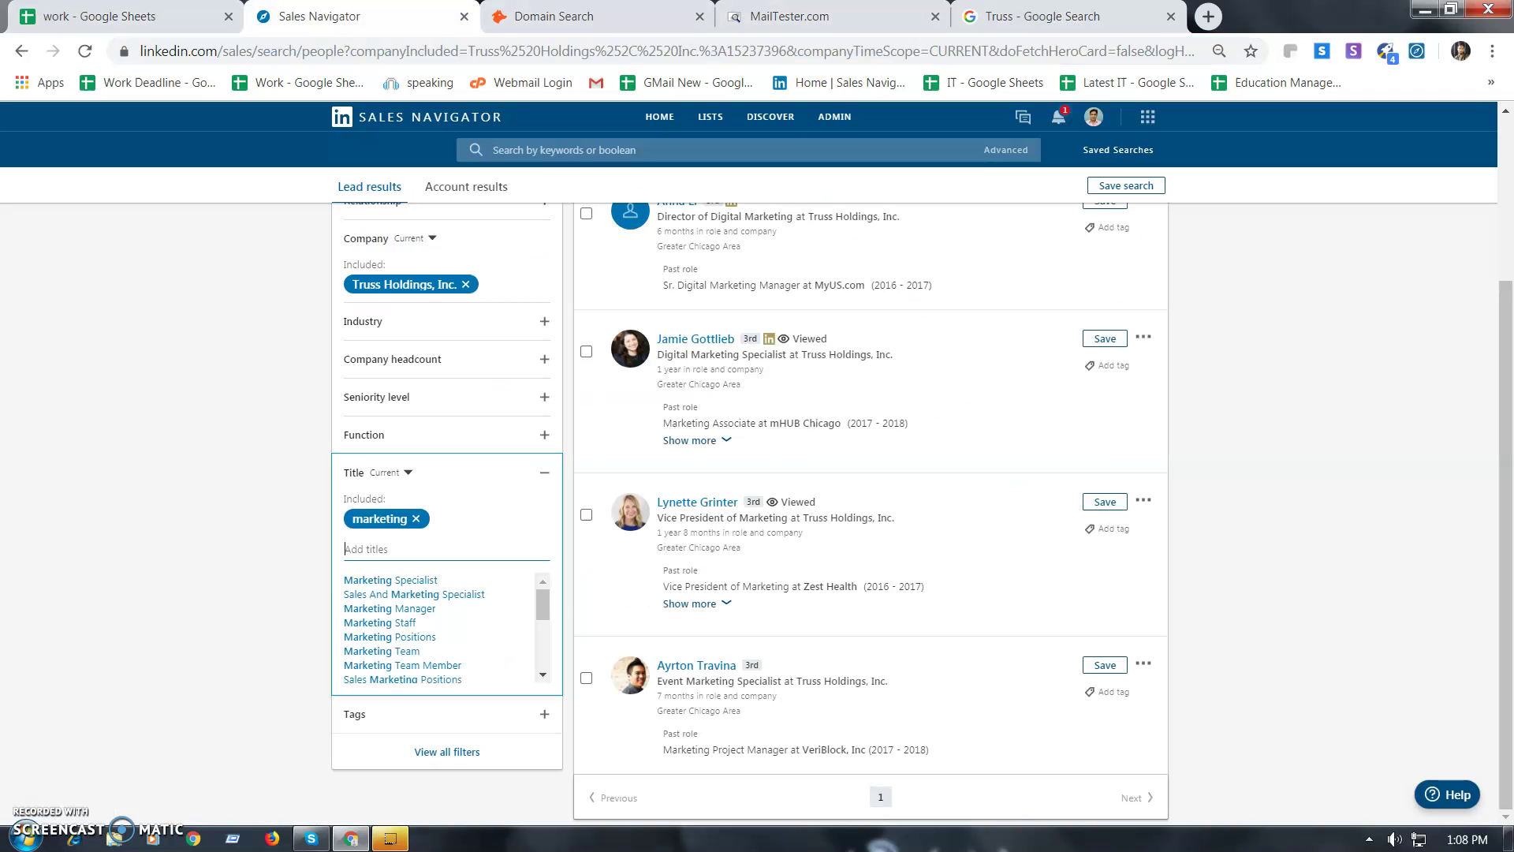
scroll(749, 631, up, 3)
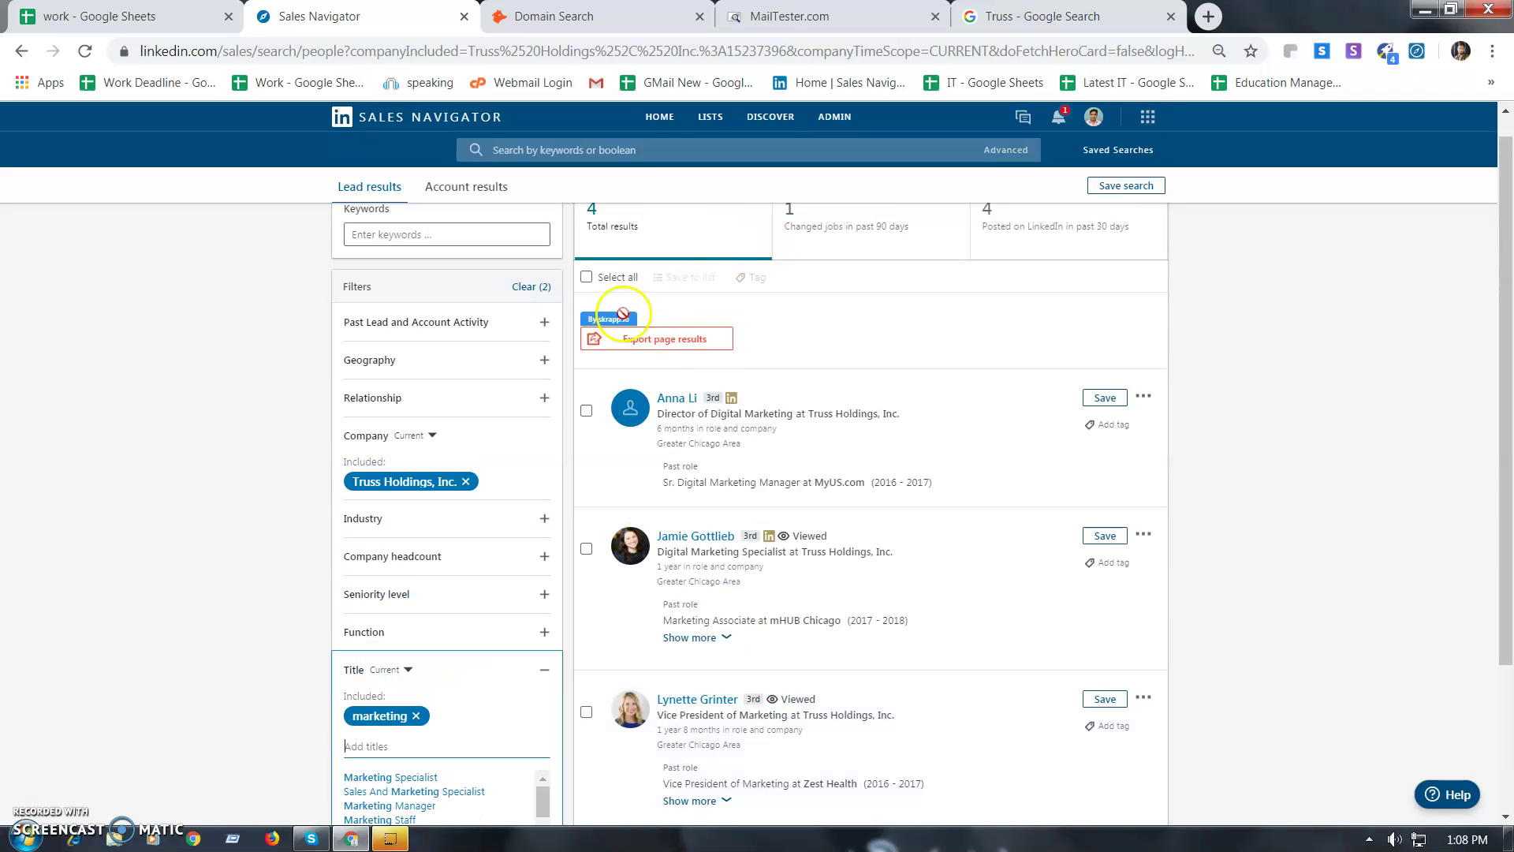
scroll(712, 645, down, 3)
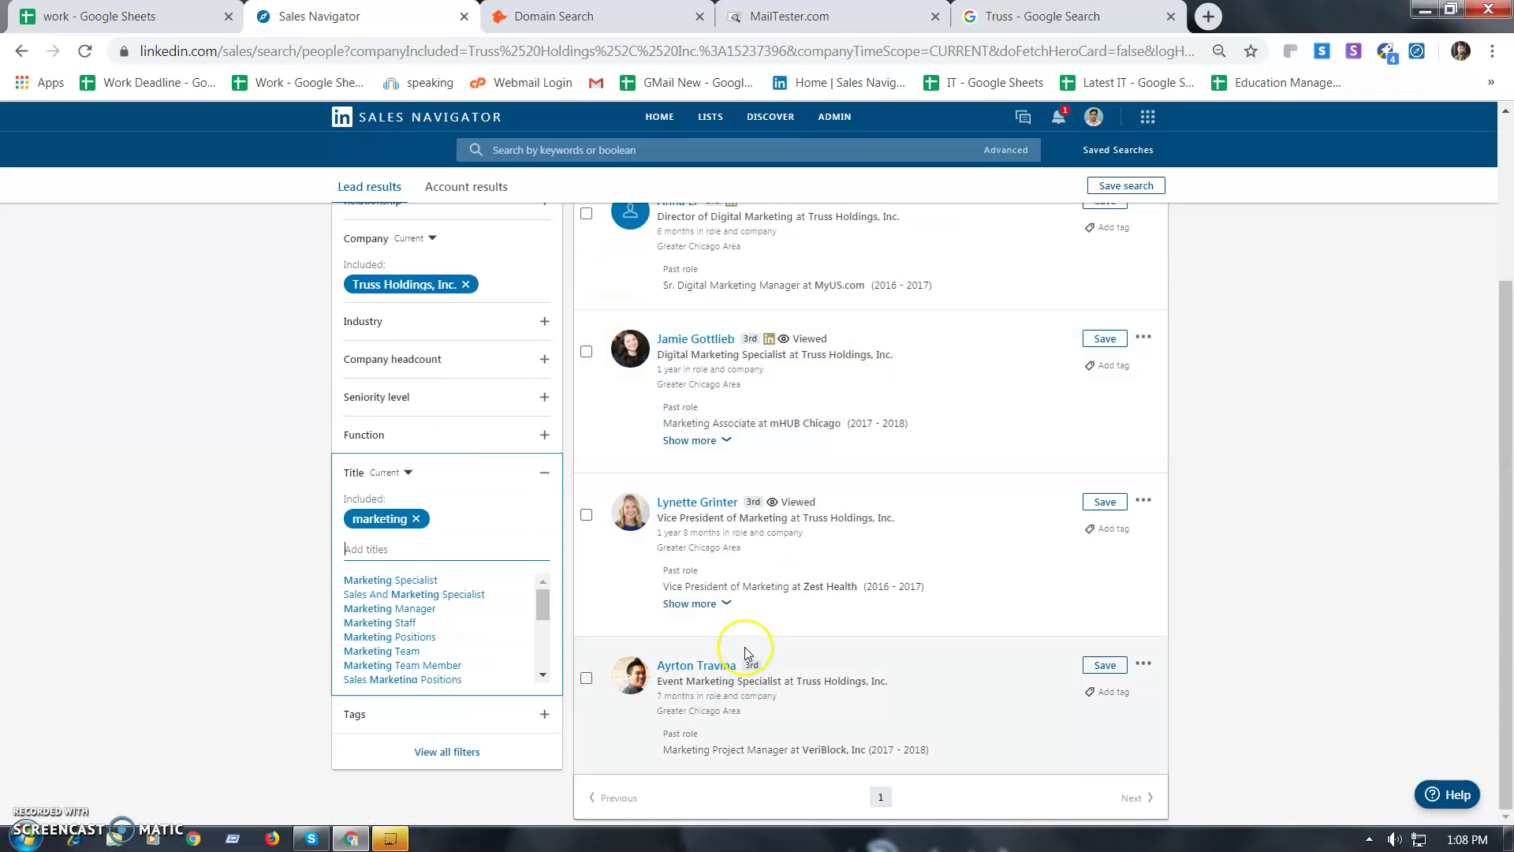
scroll(745, 653, up, 2)
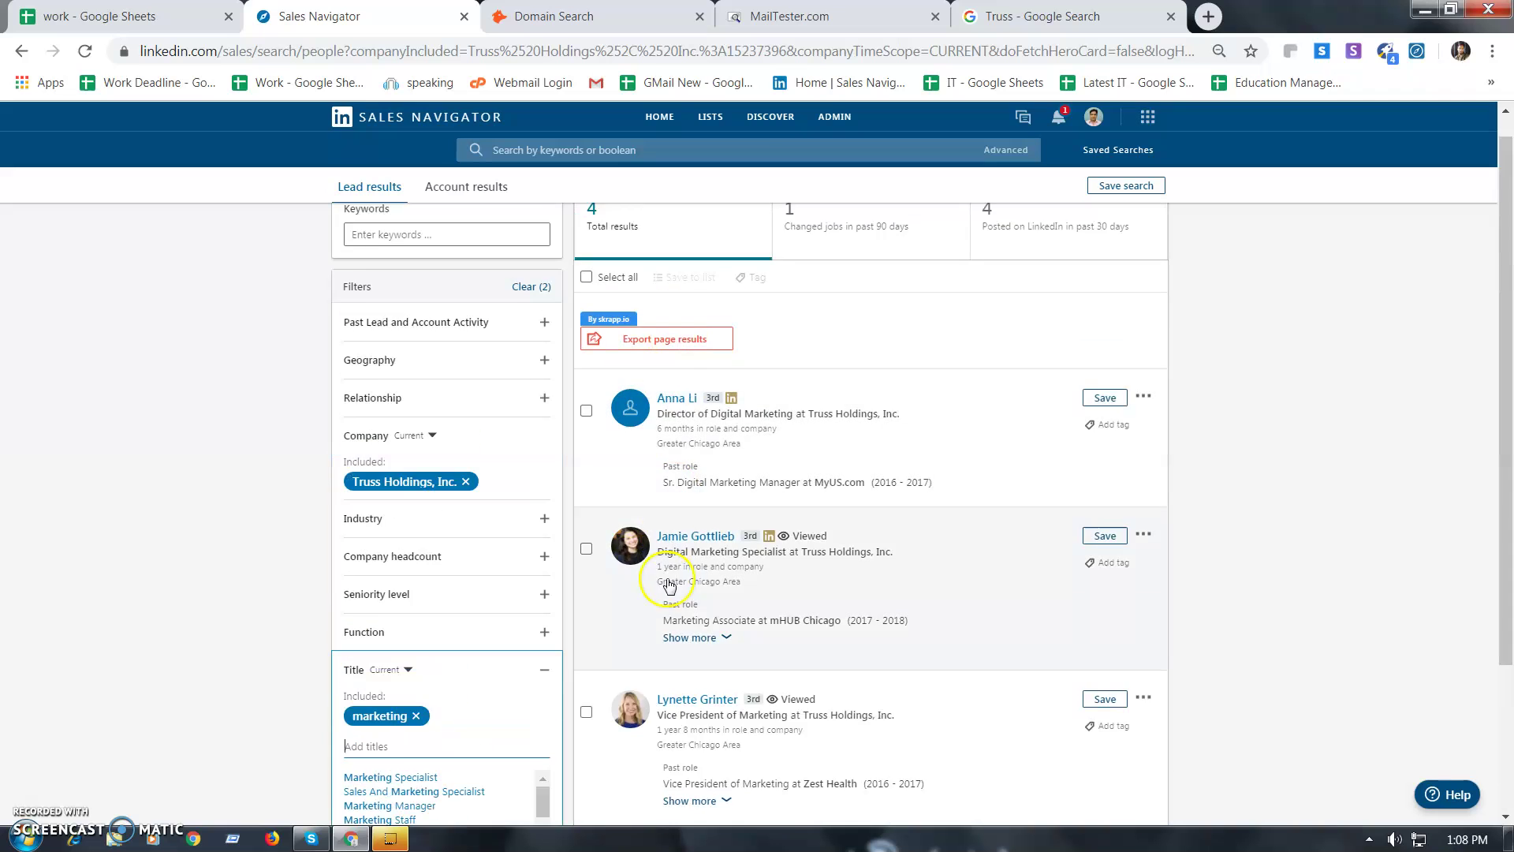
scroll(666, 612, down, 1)
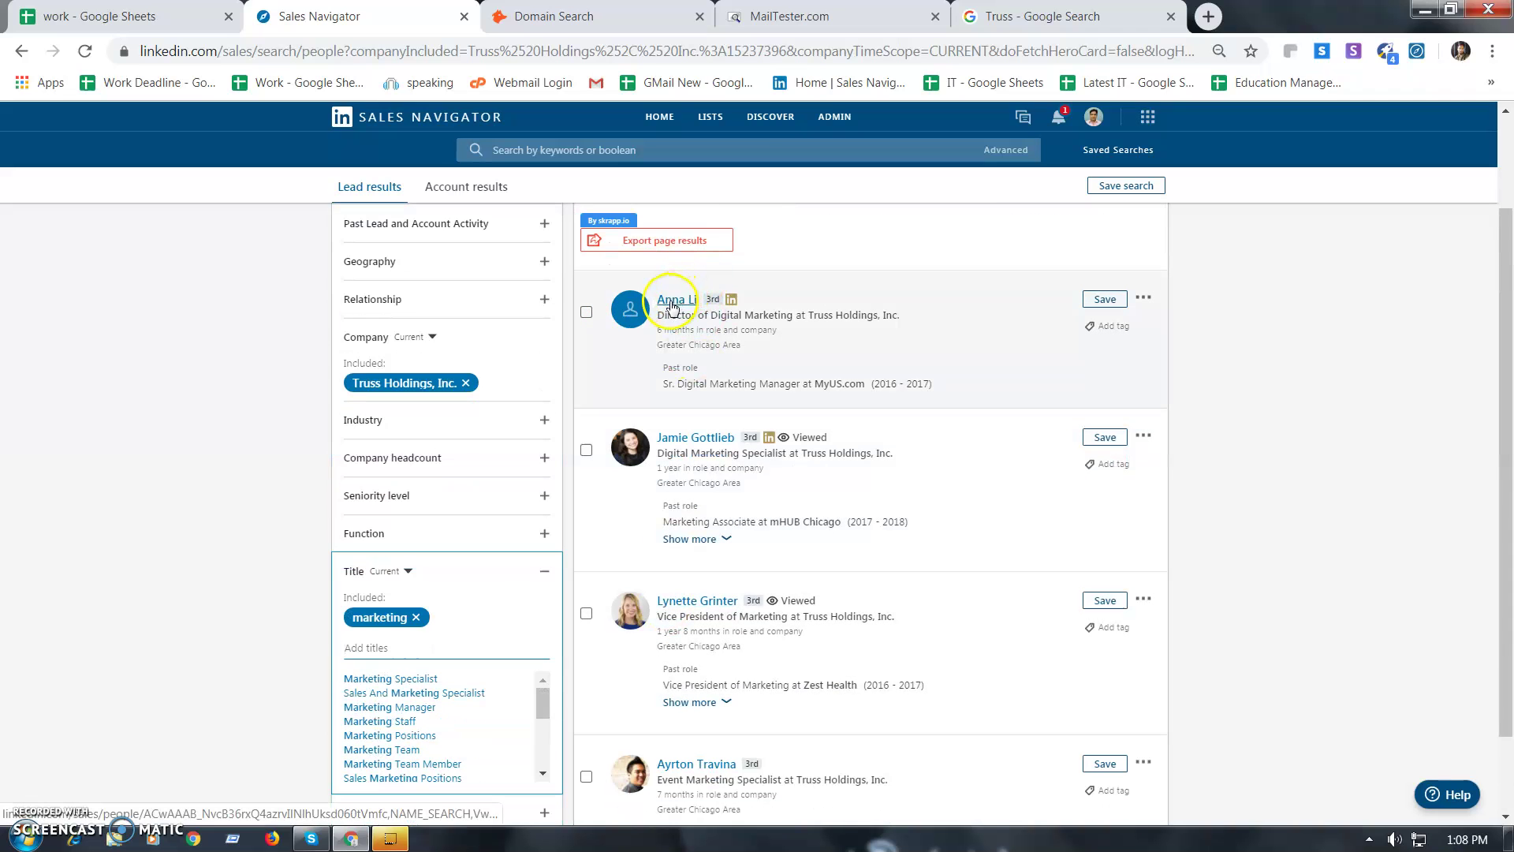
scroll(731, 524, down, 2)
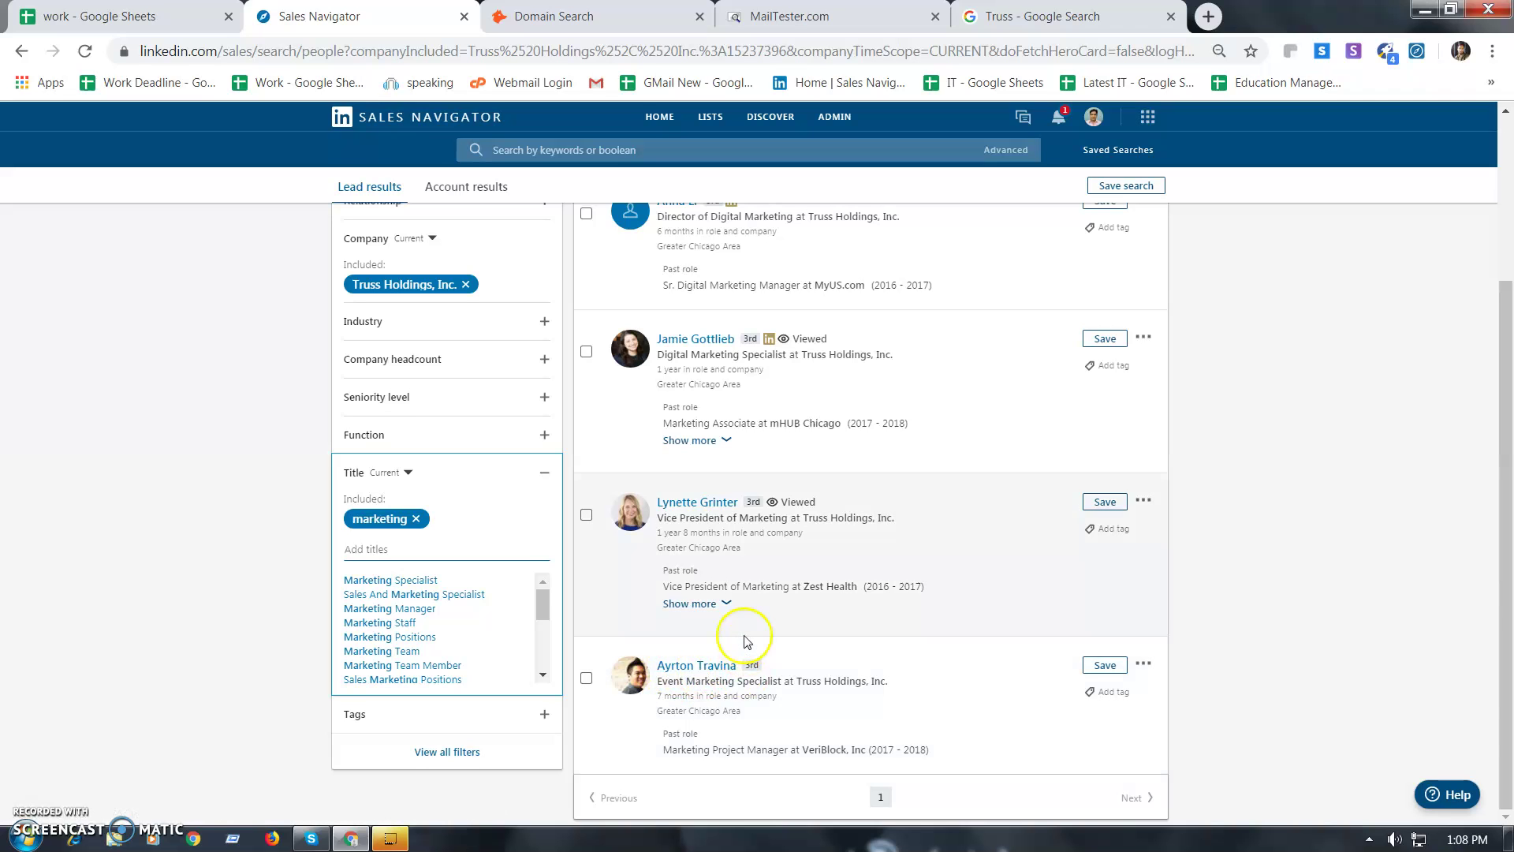
scroll(727, 501, up, 3)
scroll(707, 488, down, 3)
scroll(707, 481, up, 2)
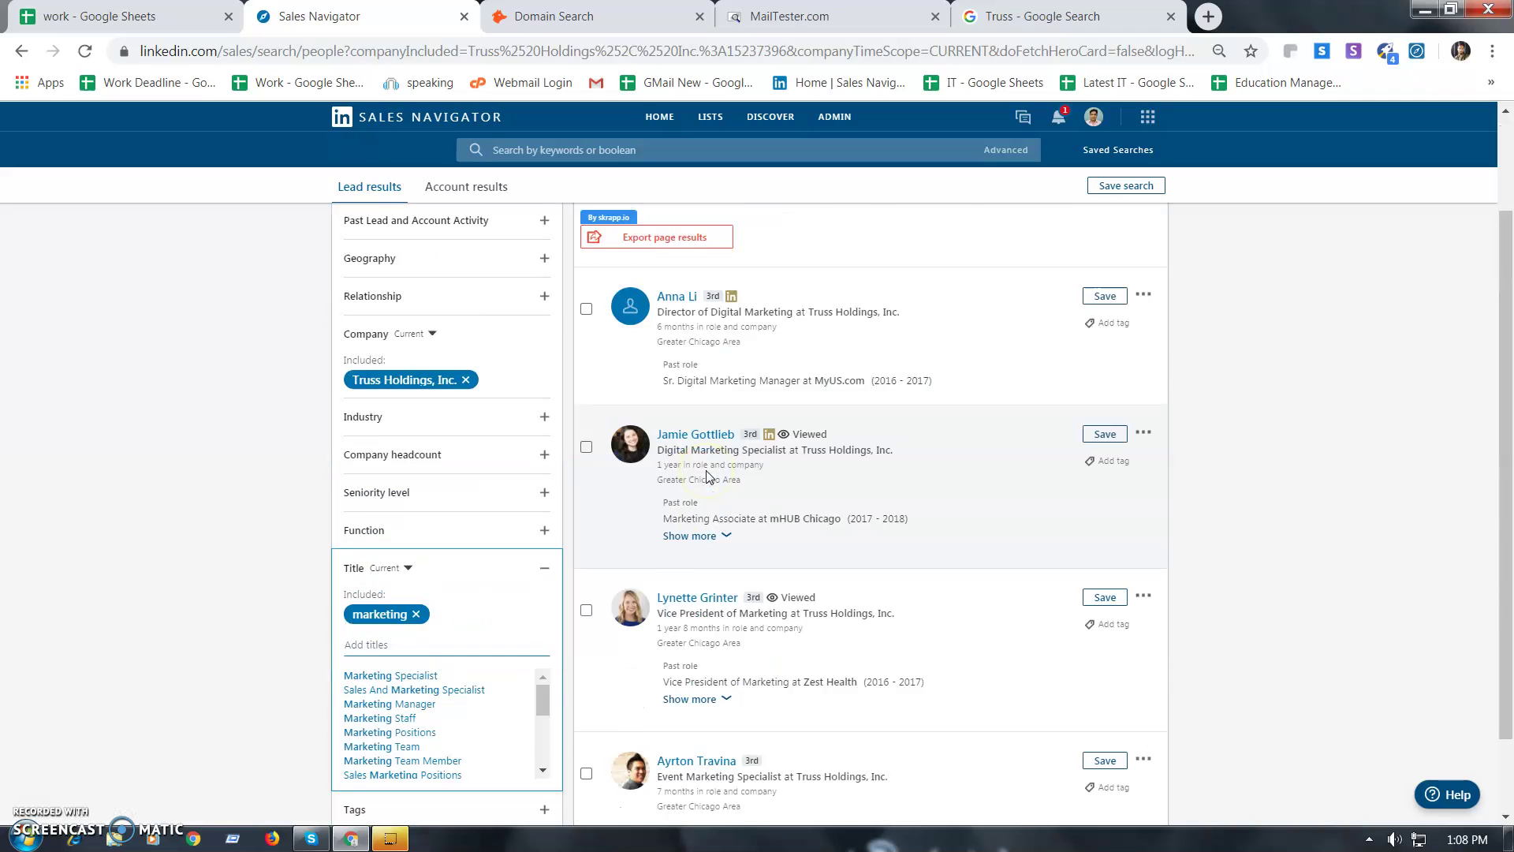
scroll(714, 647, down, 2)
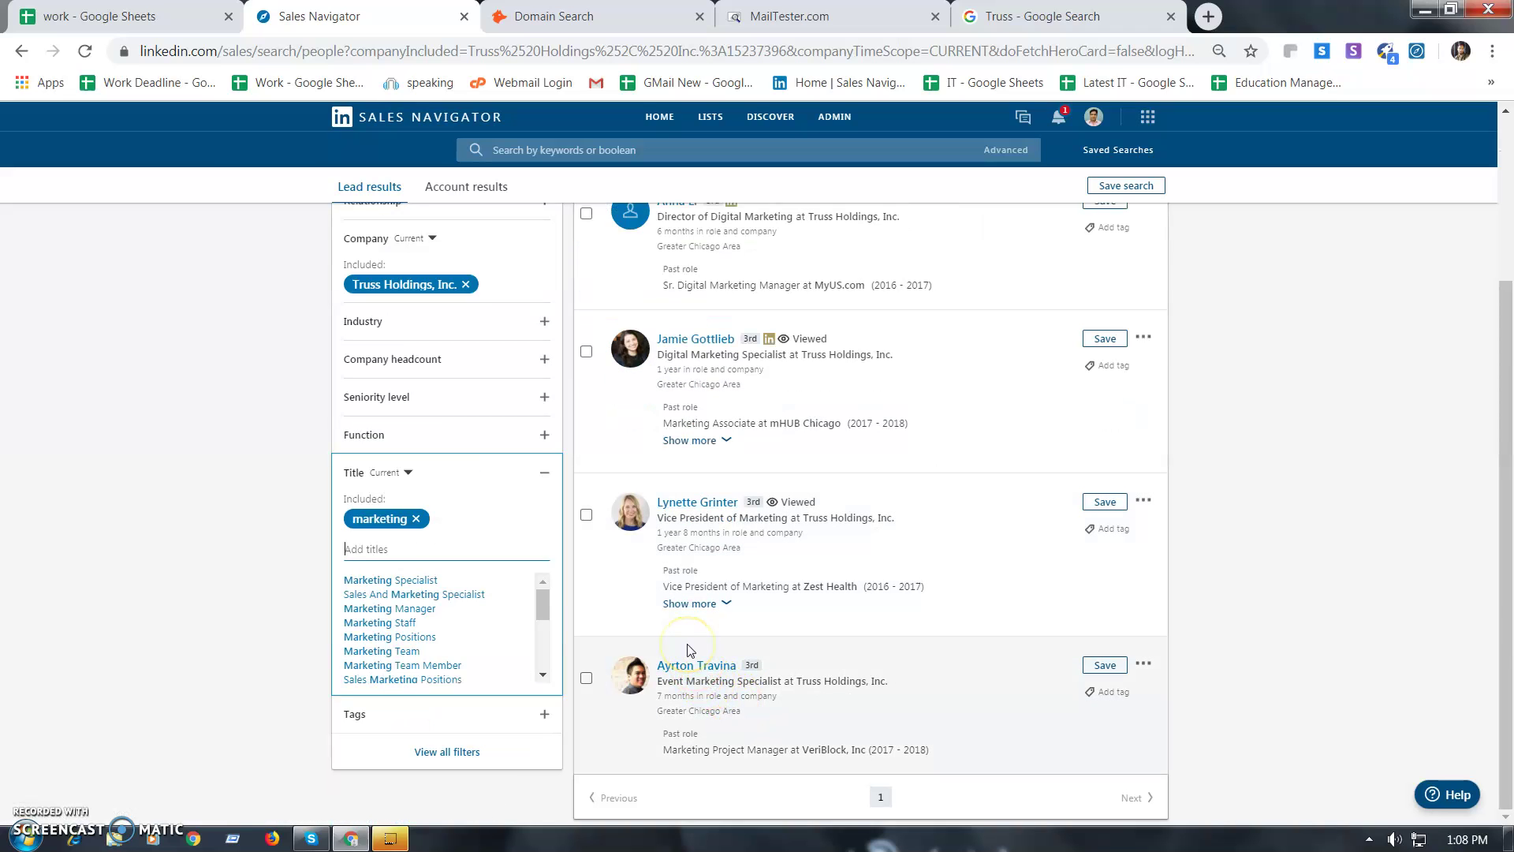
scroll(713, 666, up, 1)
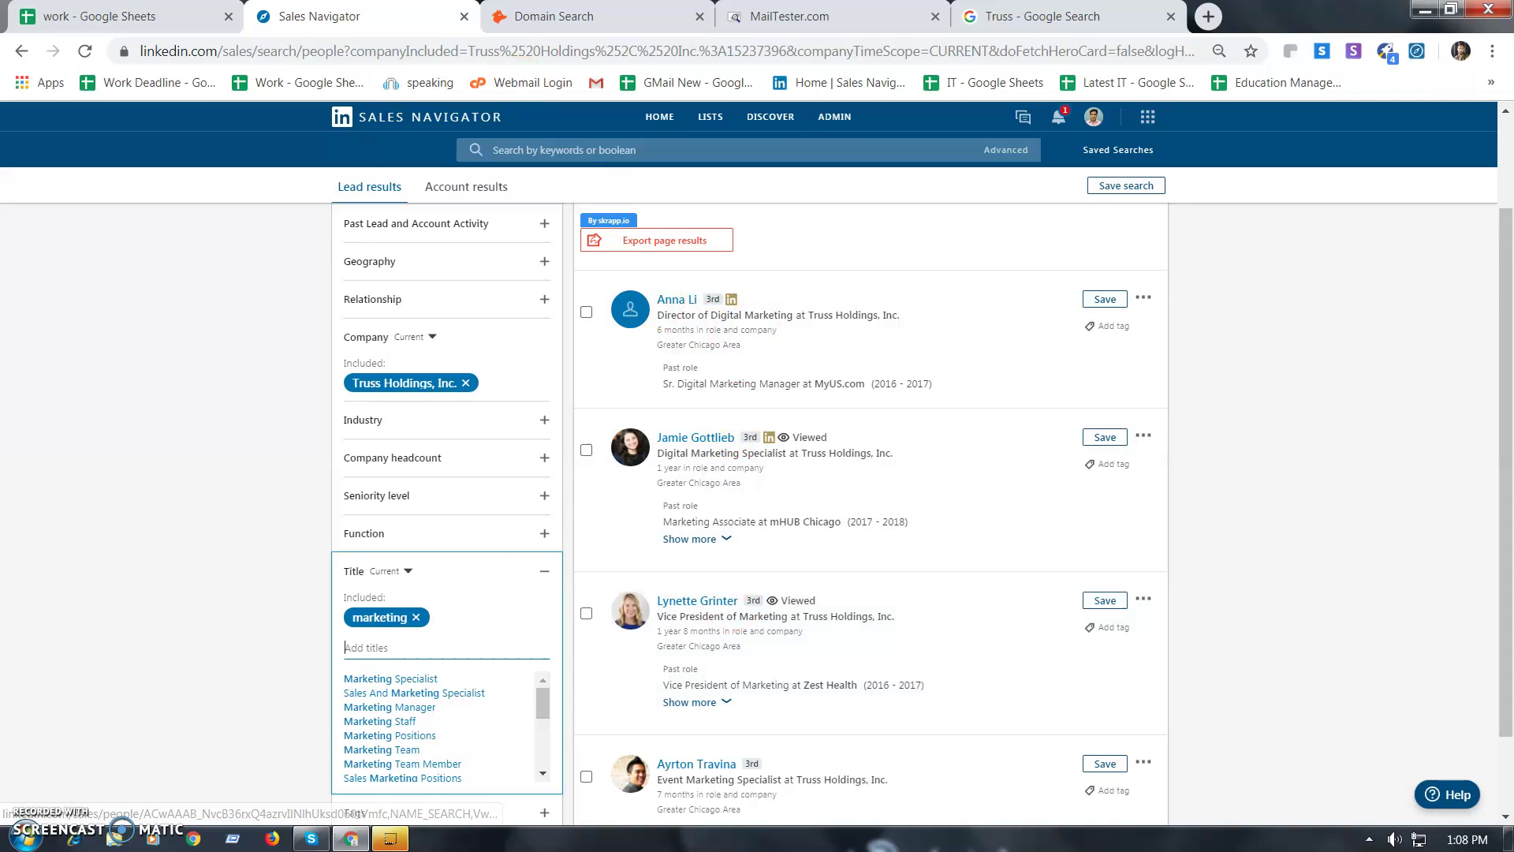
click(119, 16)
click(607, 415)
Review the Truss row's contact names and email addresses against the marketing leads list.
click(366, 292)
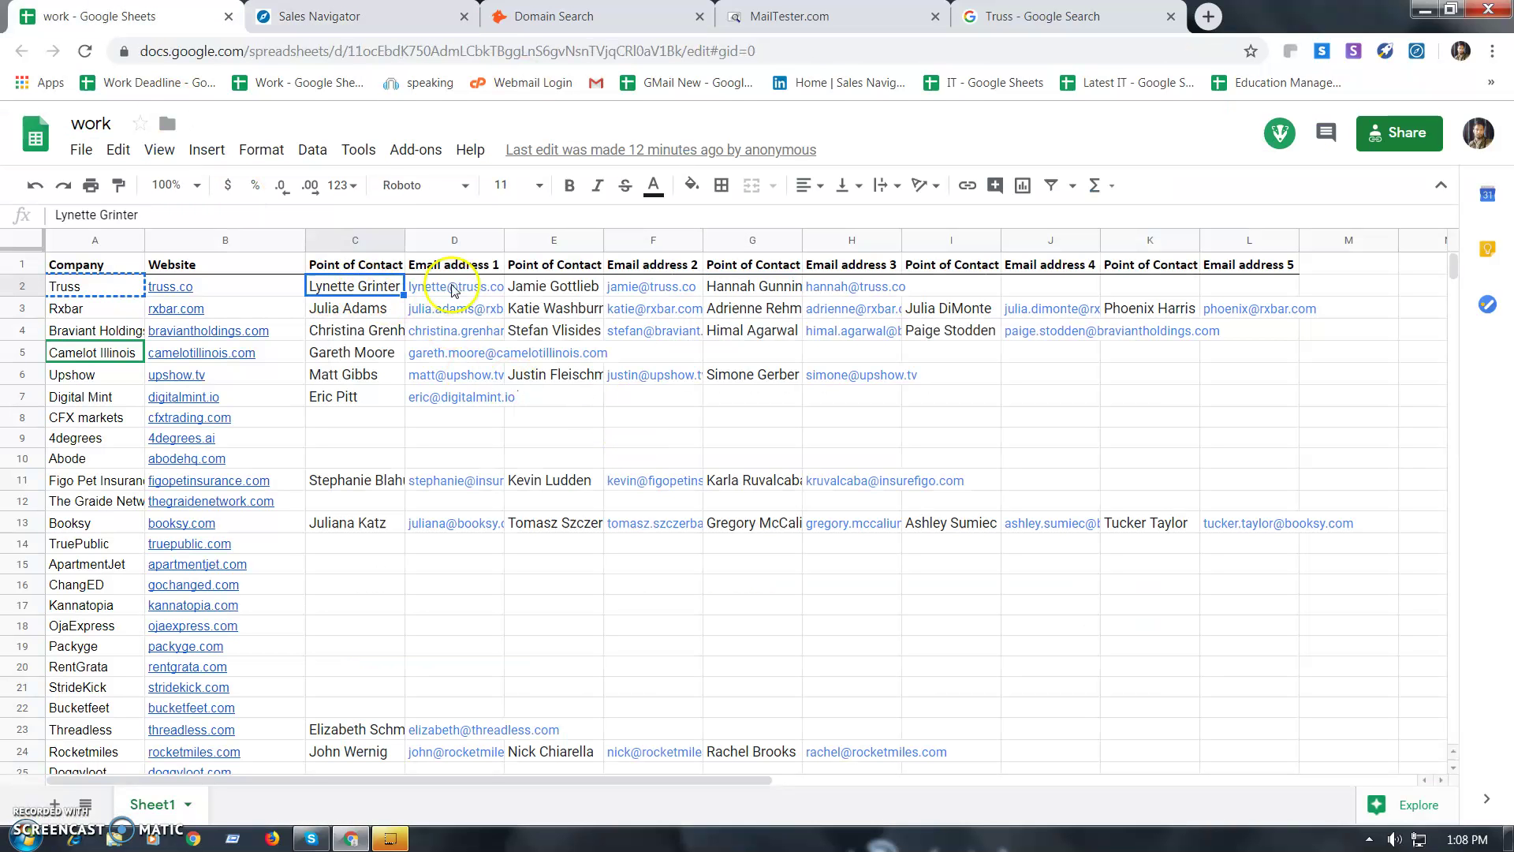
key(Right)
click(381, 295)
click(434, 292)
click(380, 296)
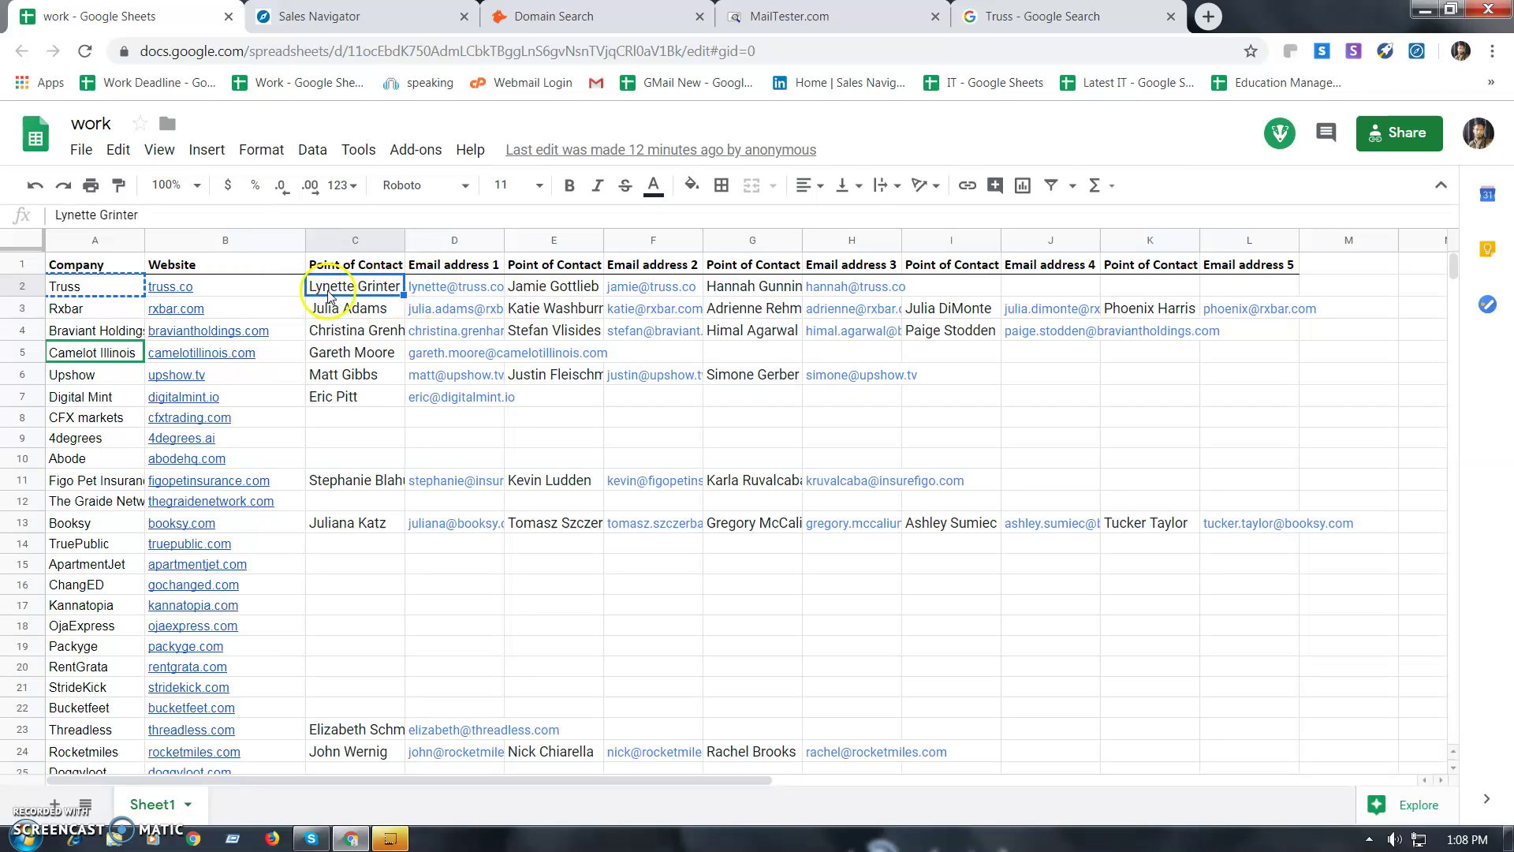
click(416, 292)
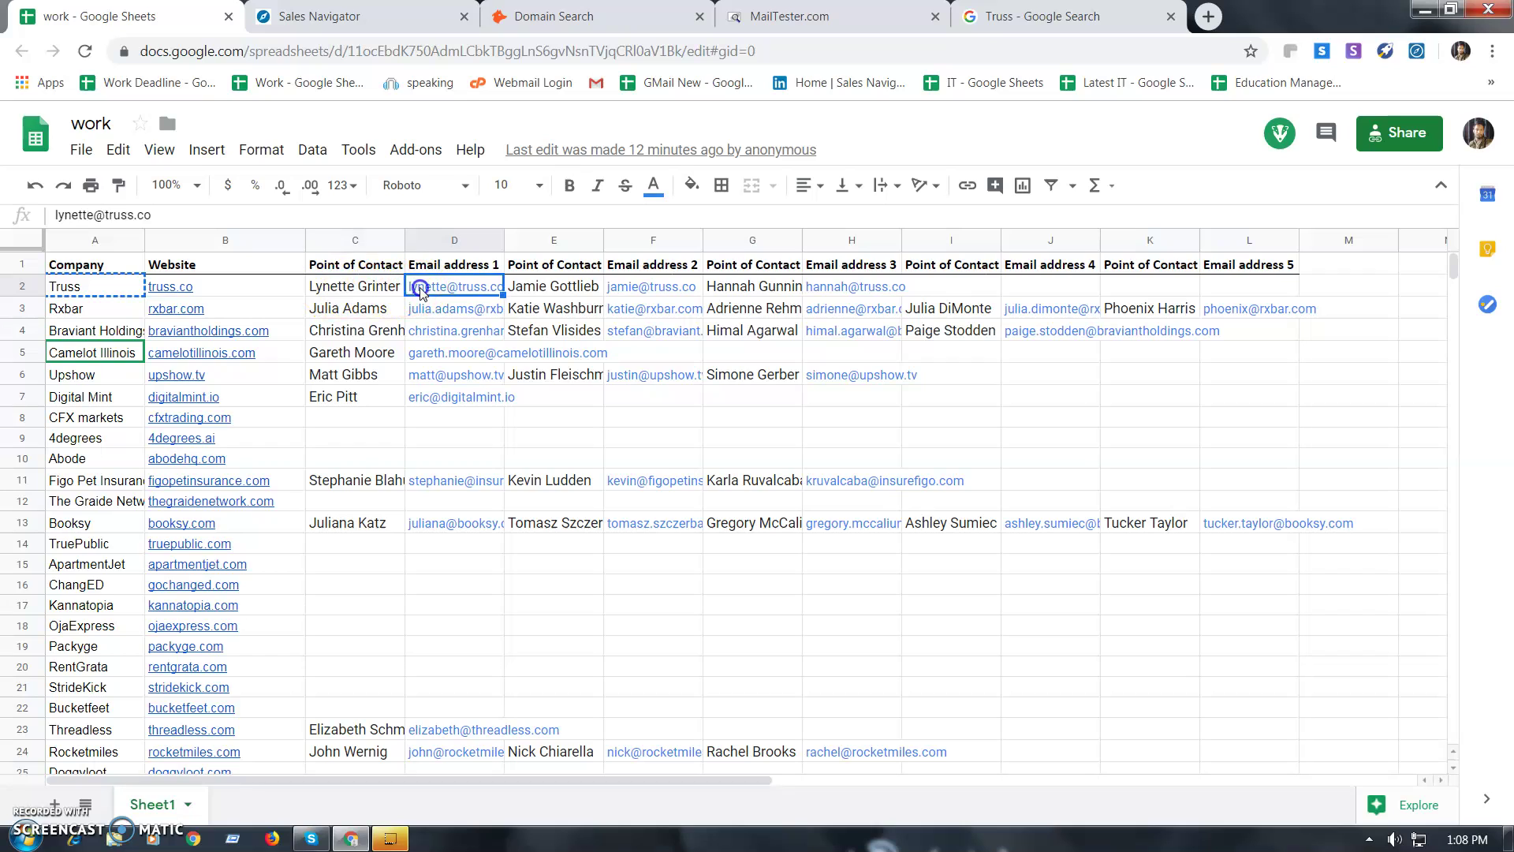
click(568, 290)
click(647, 292)
click(772, 293)
click(830, 289)
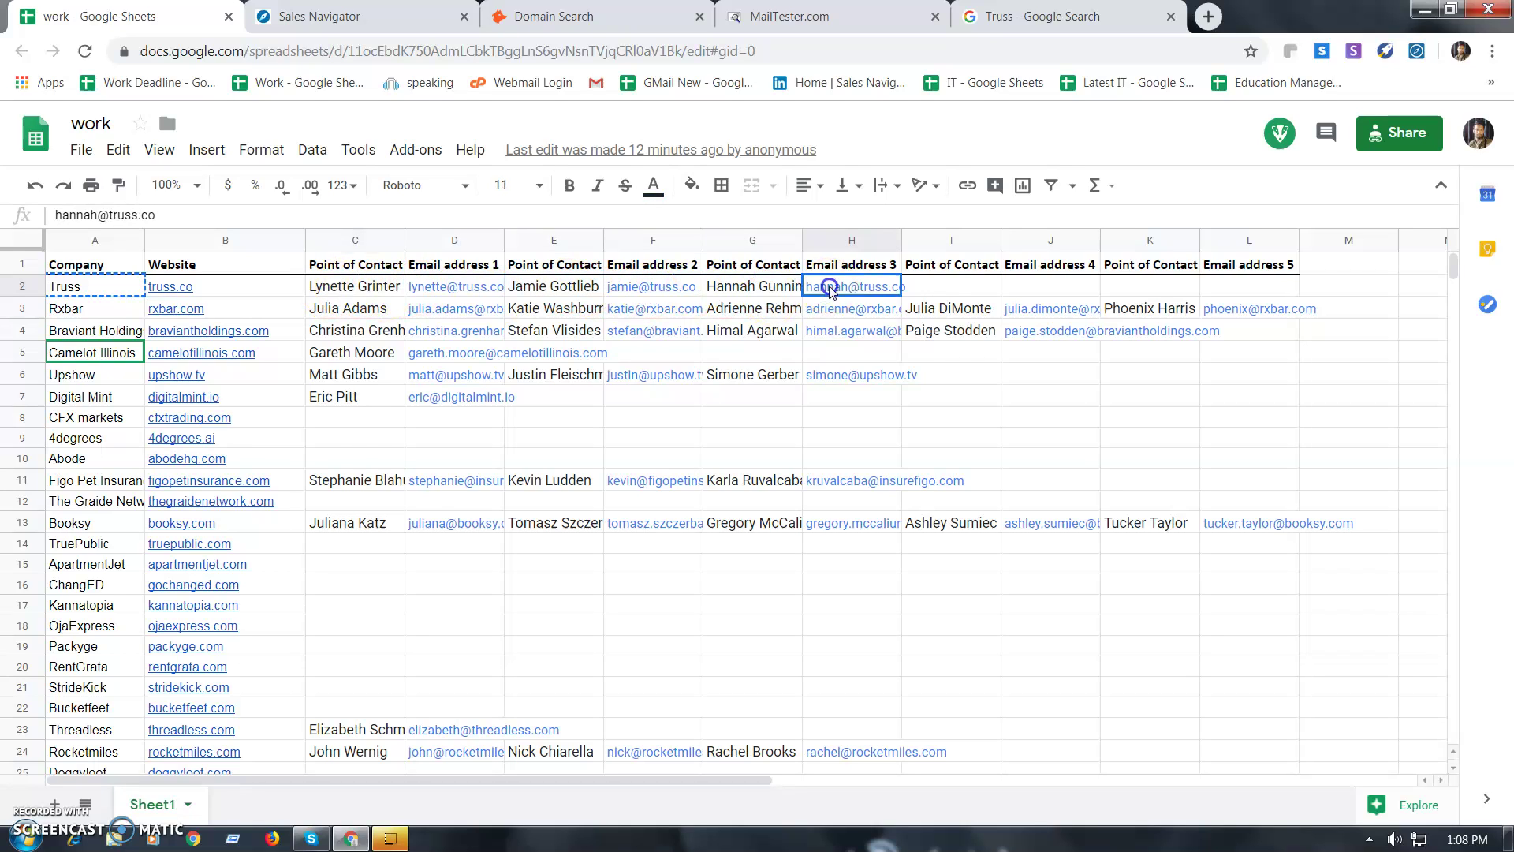
click(359, 16)
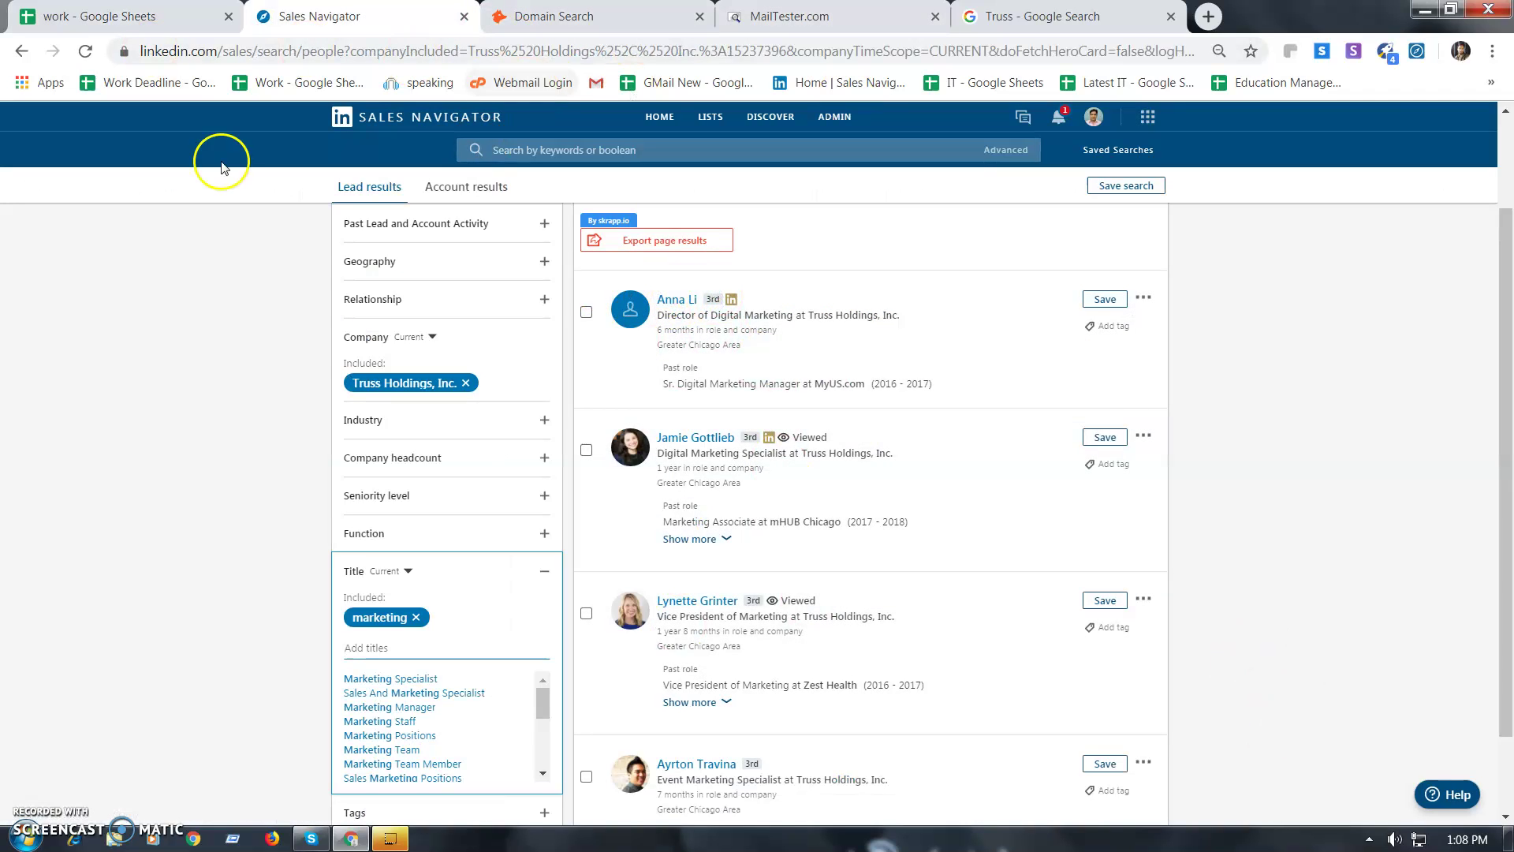
click(118, 17)
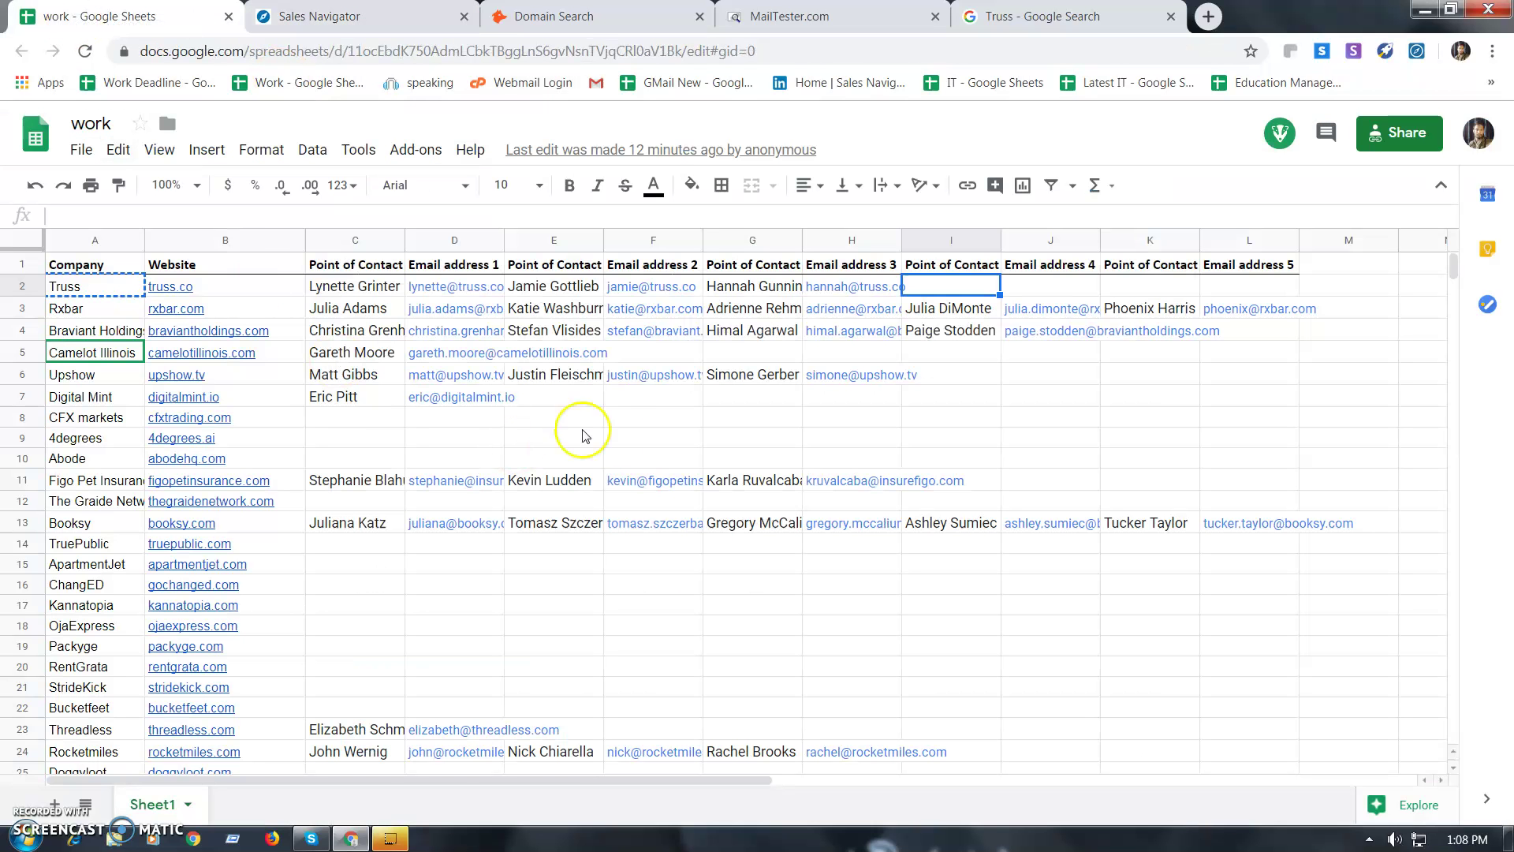
Copy the second Truss contact's email from F2 for checking on MailTester.com.
click(639, 287)
key(ctrl+c)
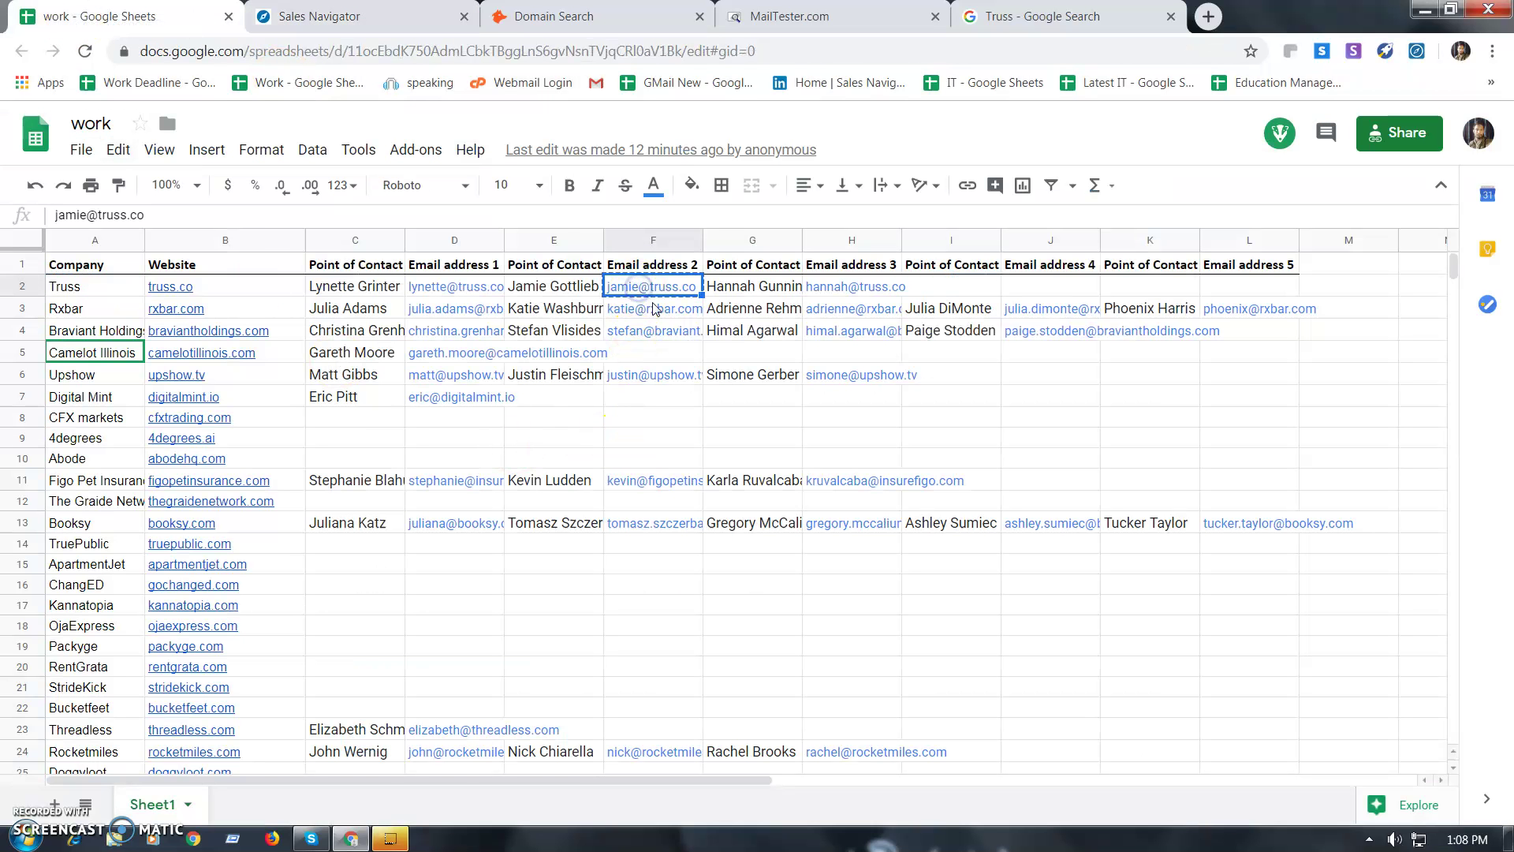
click(661, 22)
click(789, 16)
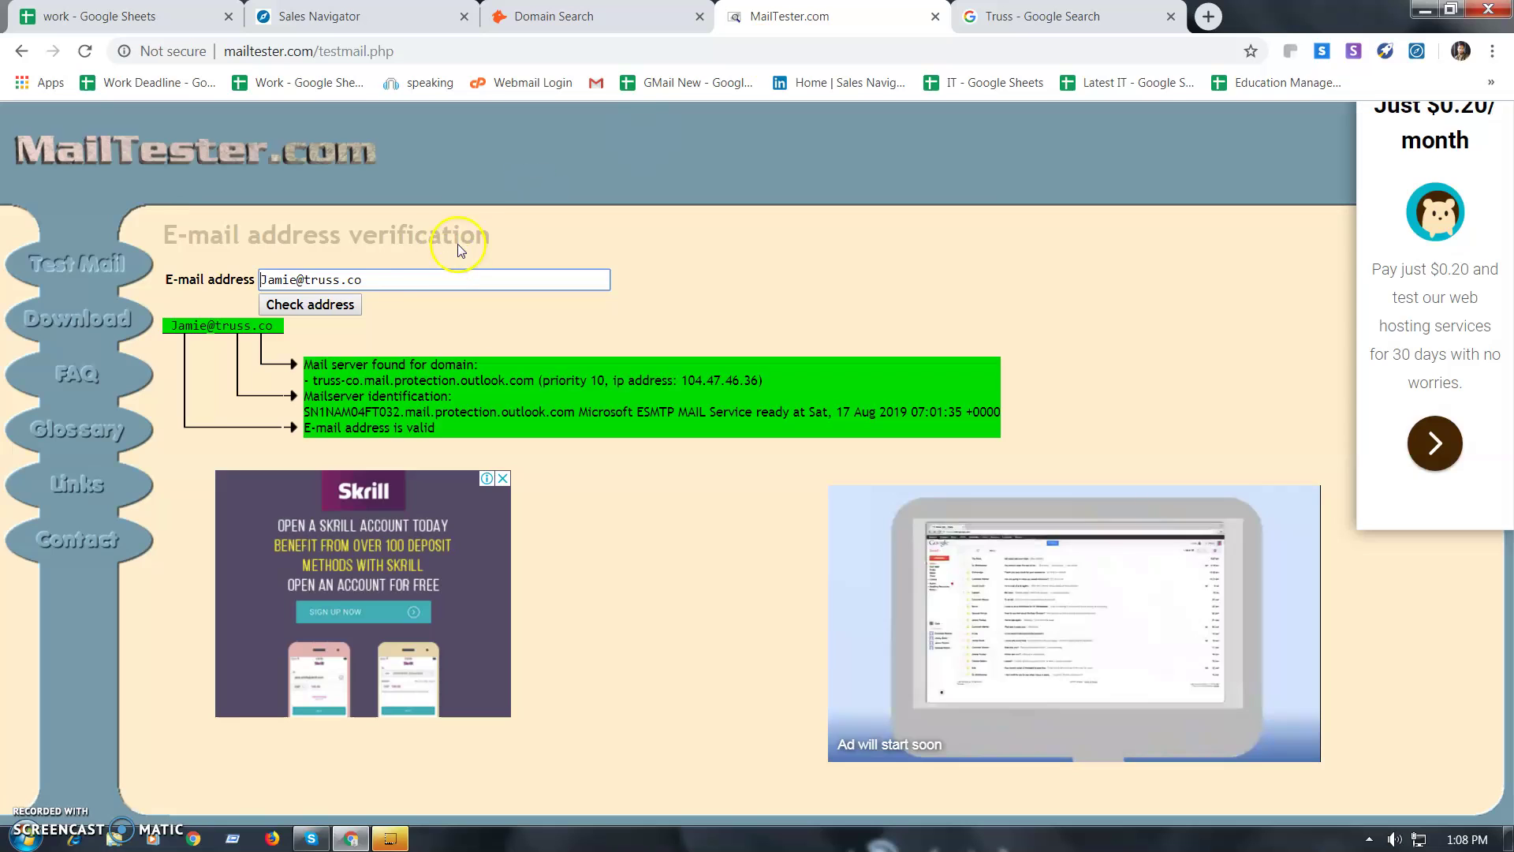
Paste the second contact's email into MailTester and confirm it is reported valid.
triple_click(332, 280)
key(ctrl+v)
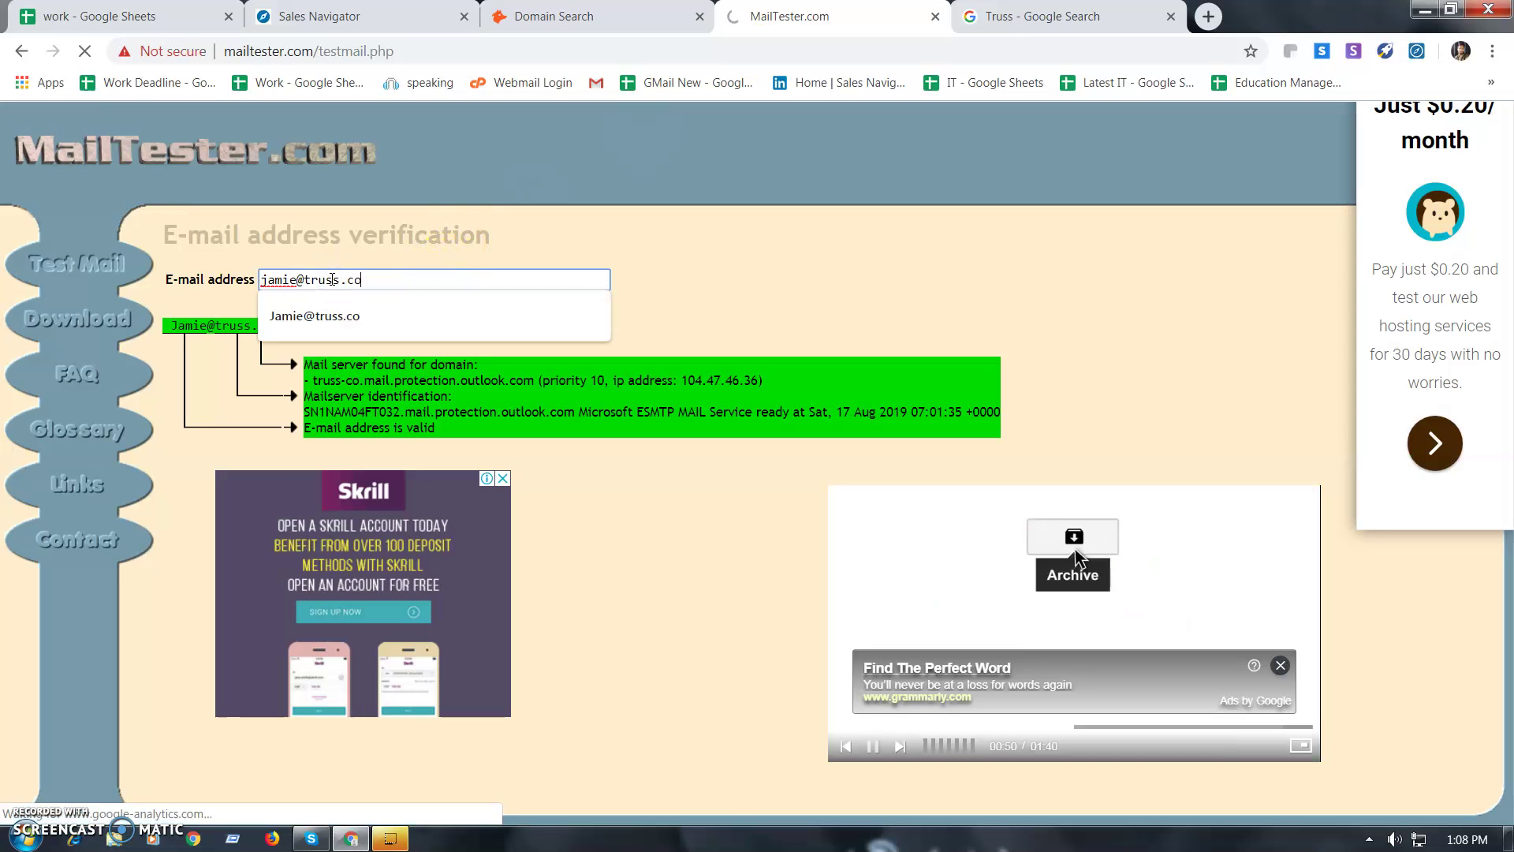
click(727, 350)
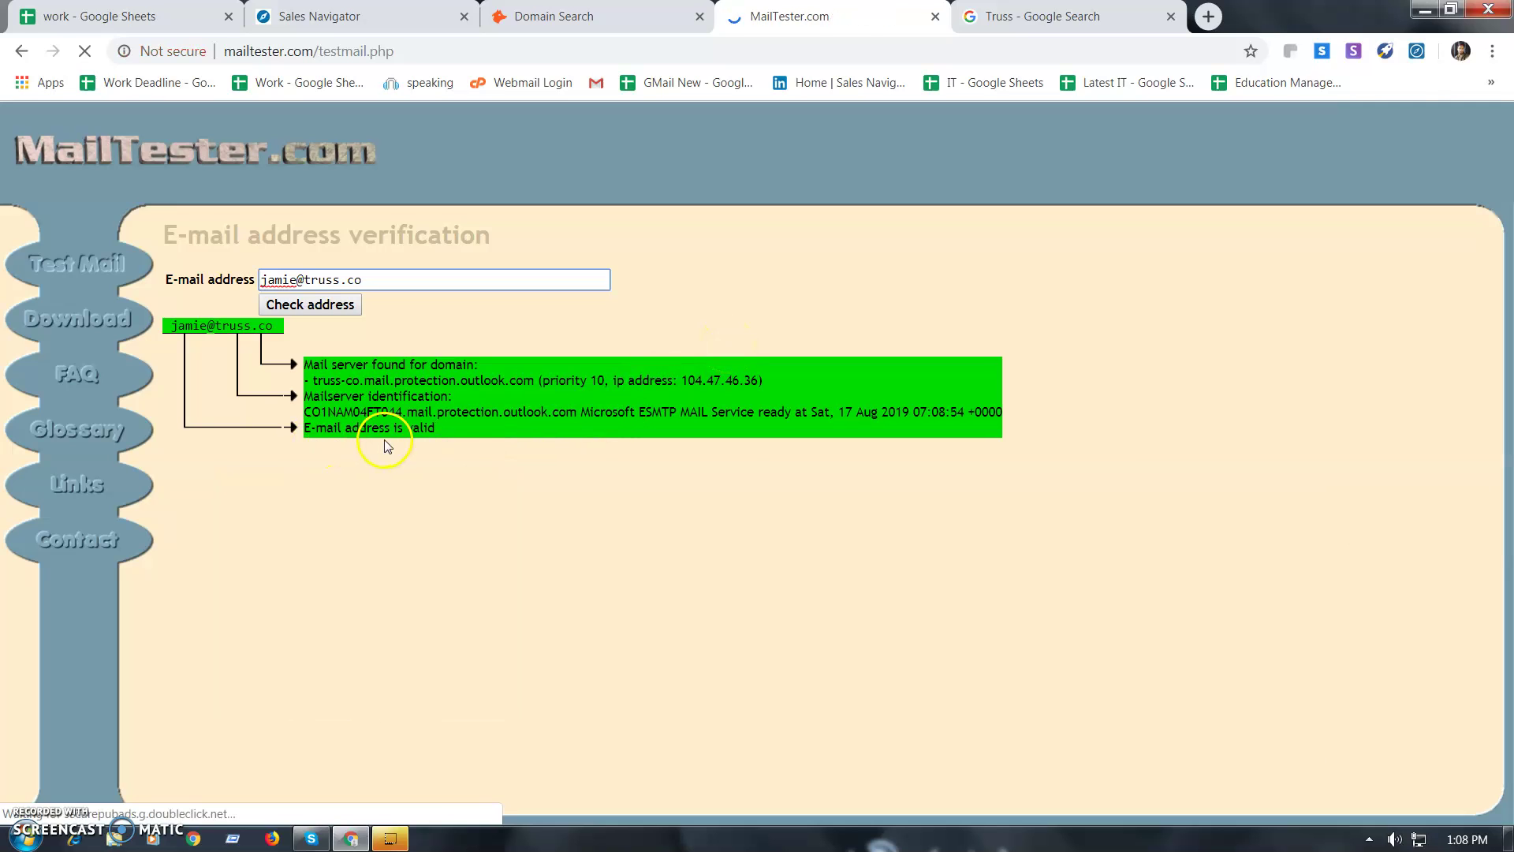
double_click(406, 428)
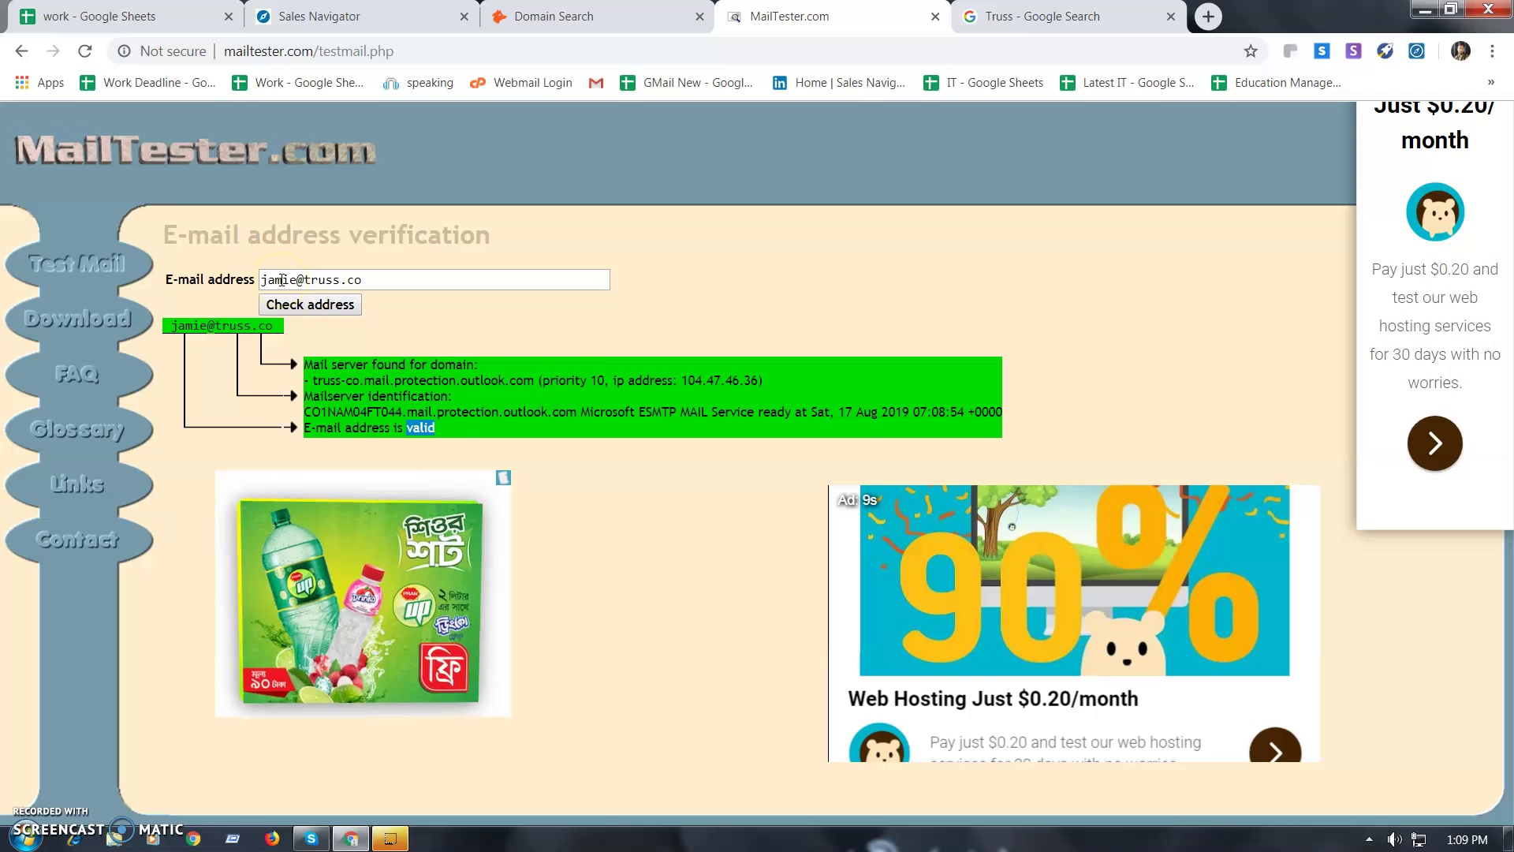
Delete one letter from the address and recheck, showing it doesn't exist on truss.co.
click(282, 280)
key(BackSpace)
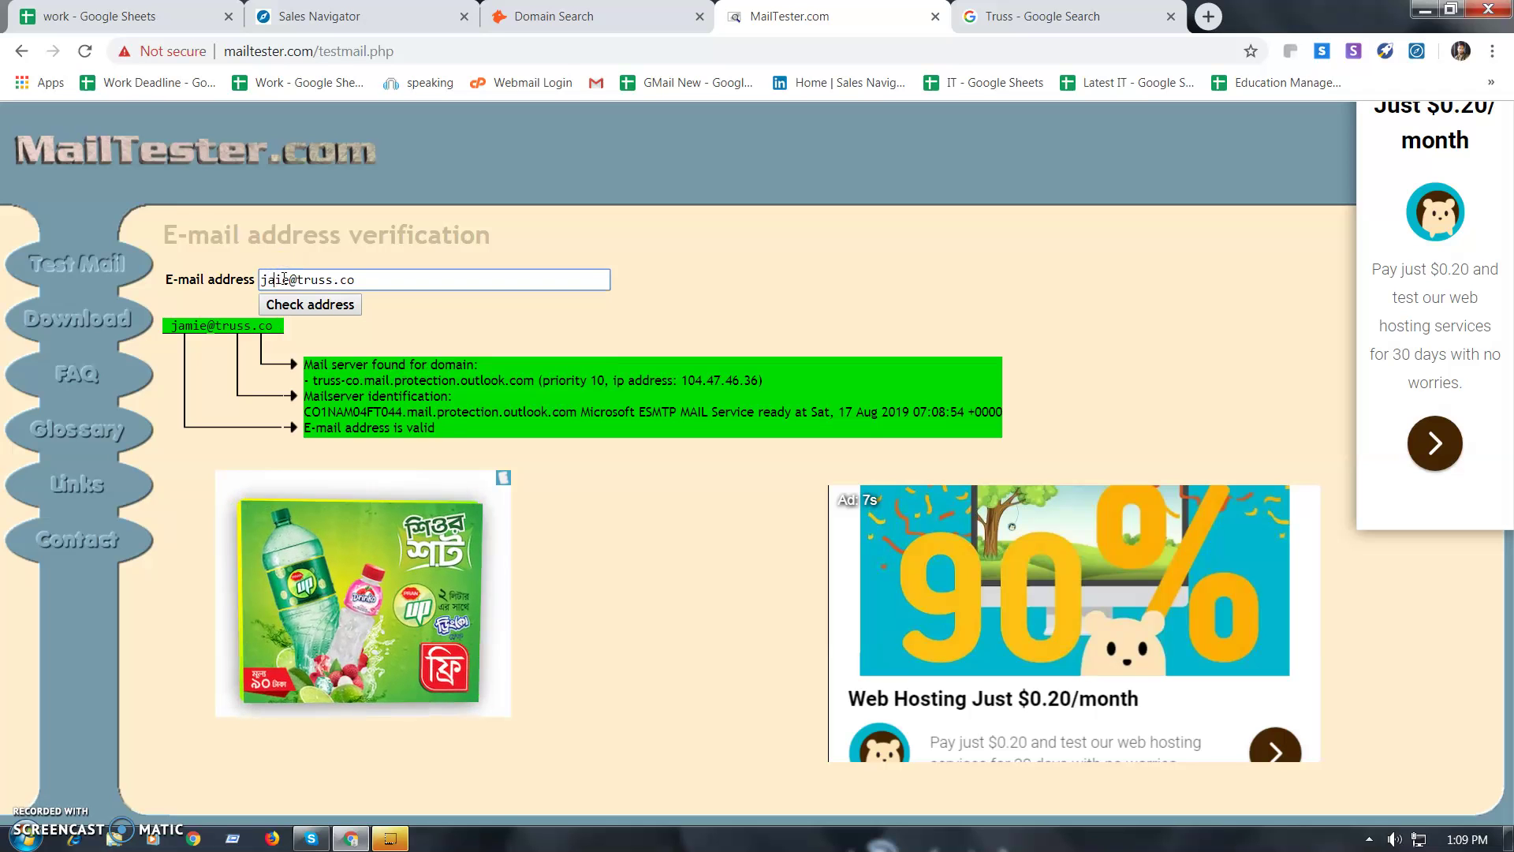
key(Return)
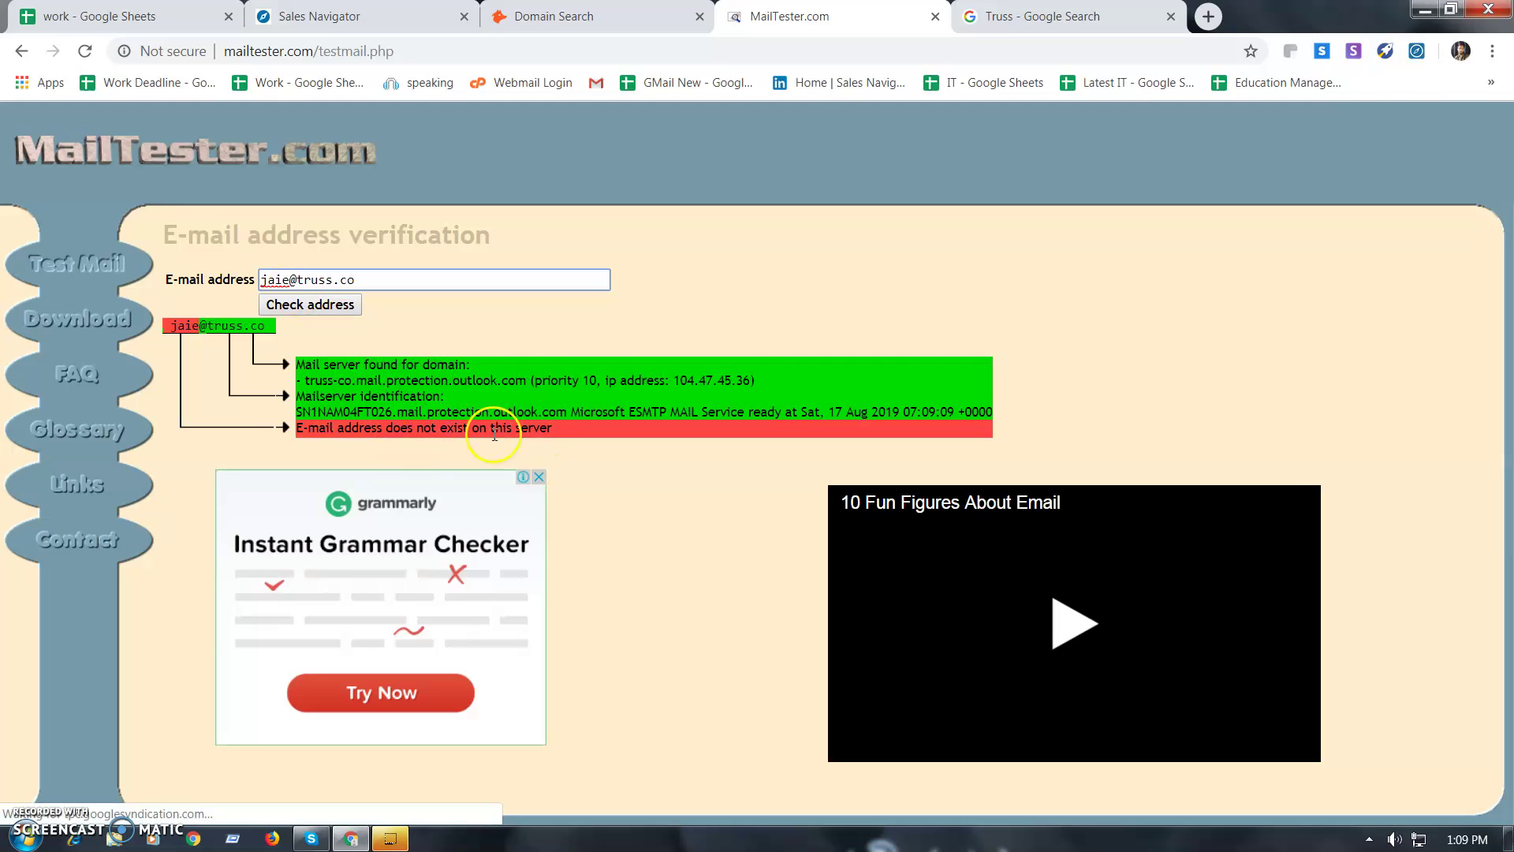
click(316, 16)
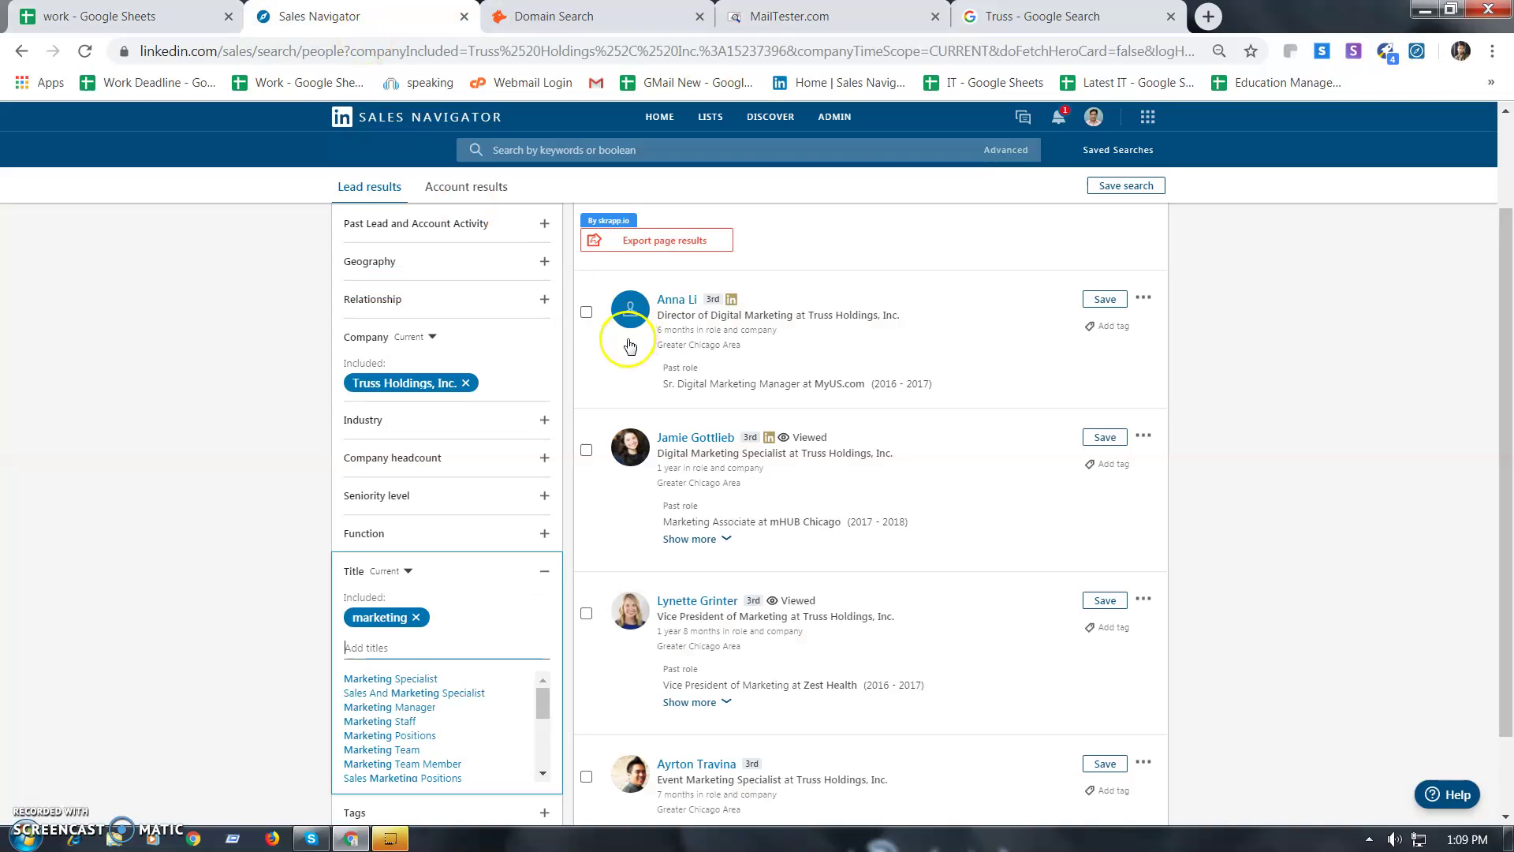
drag(668, 300, 680, 299)
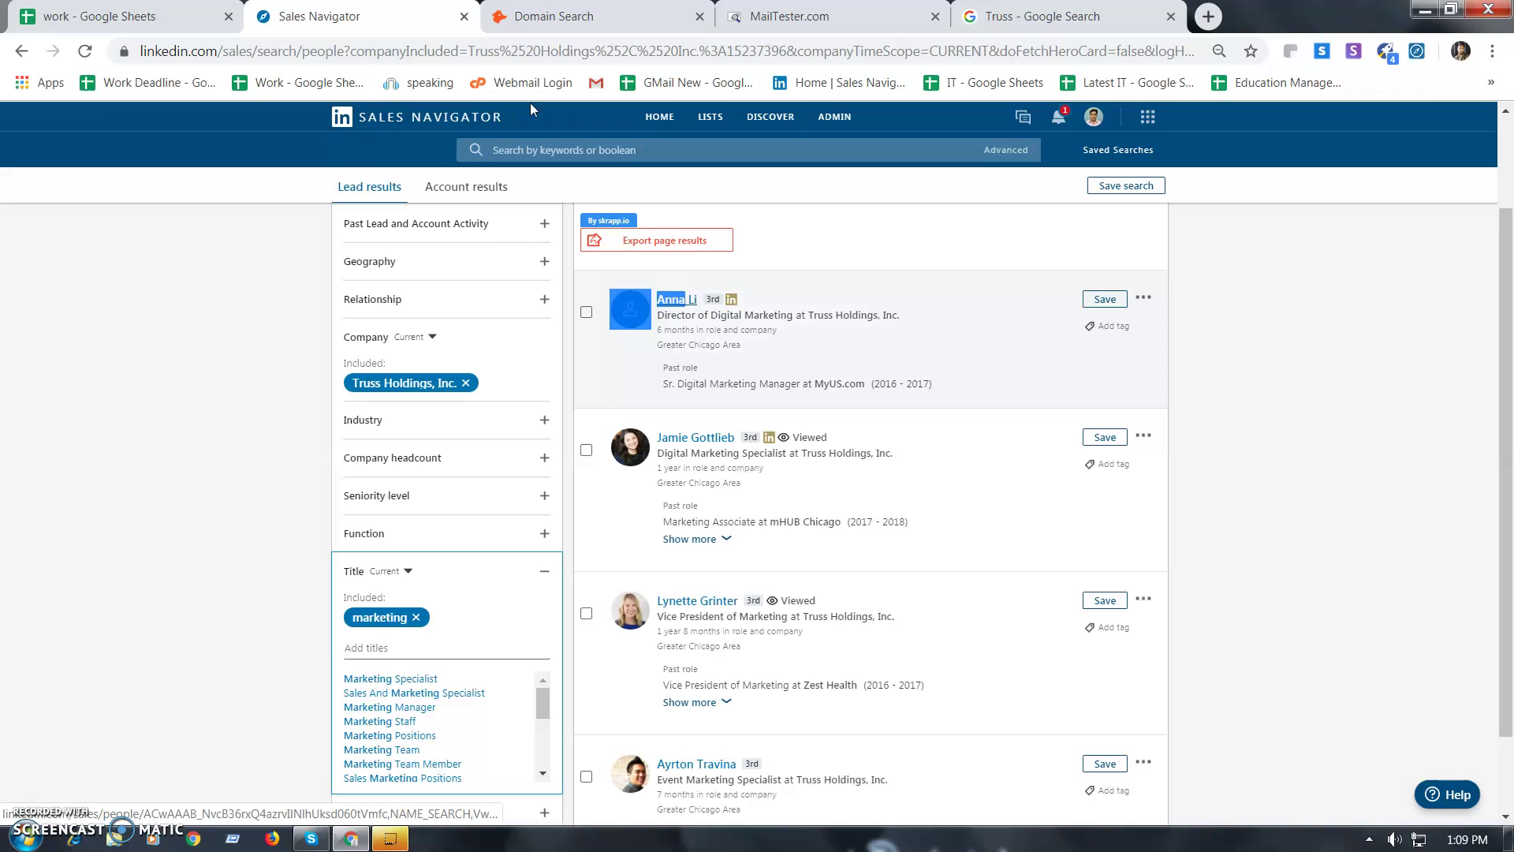
drag(530, 109, 234, 74)
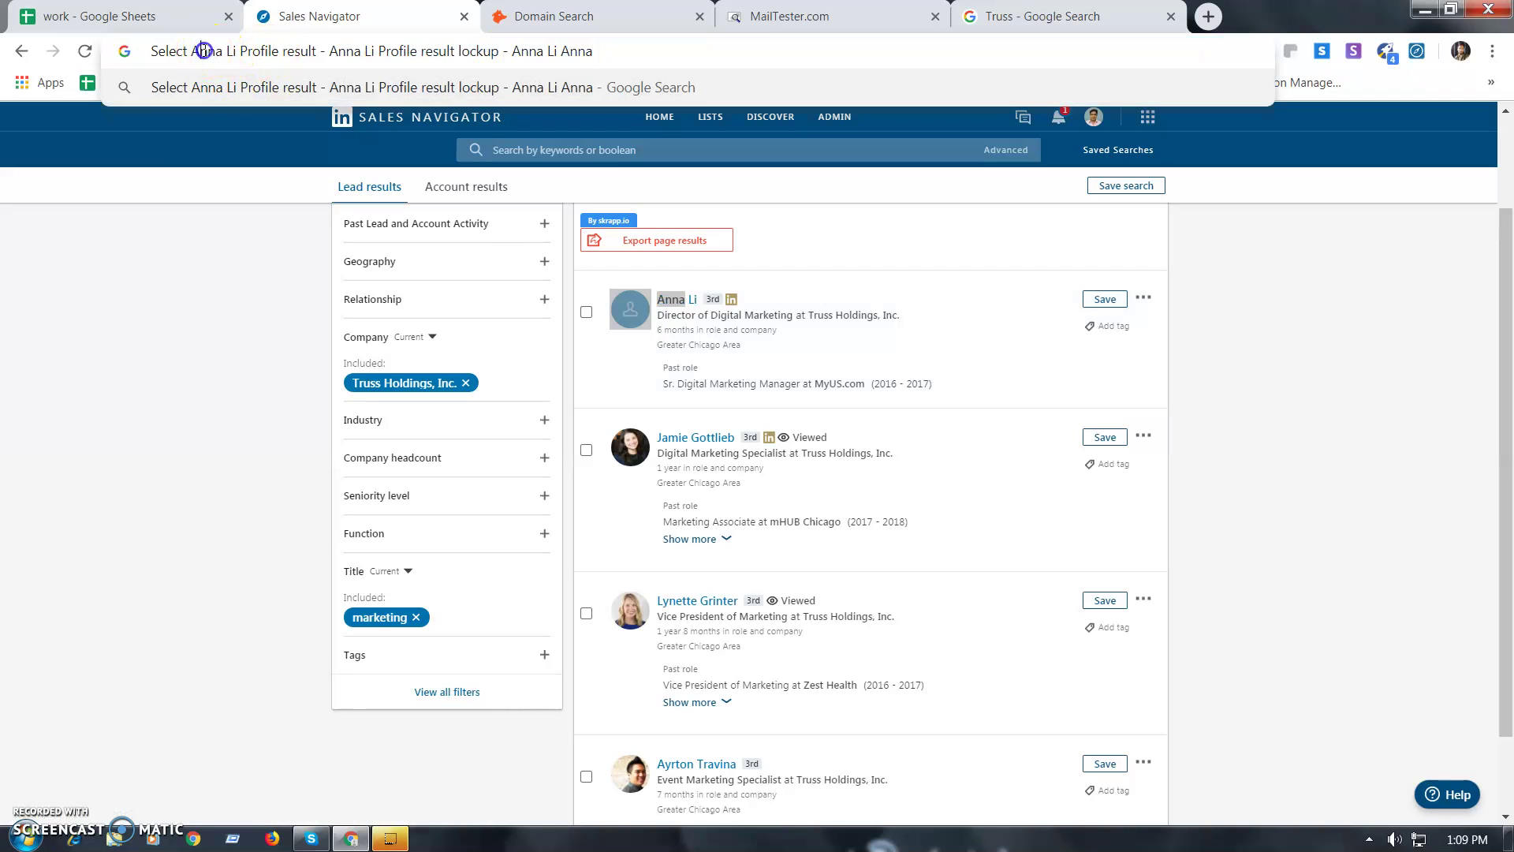
key(ctrl+x)
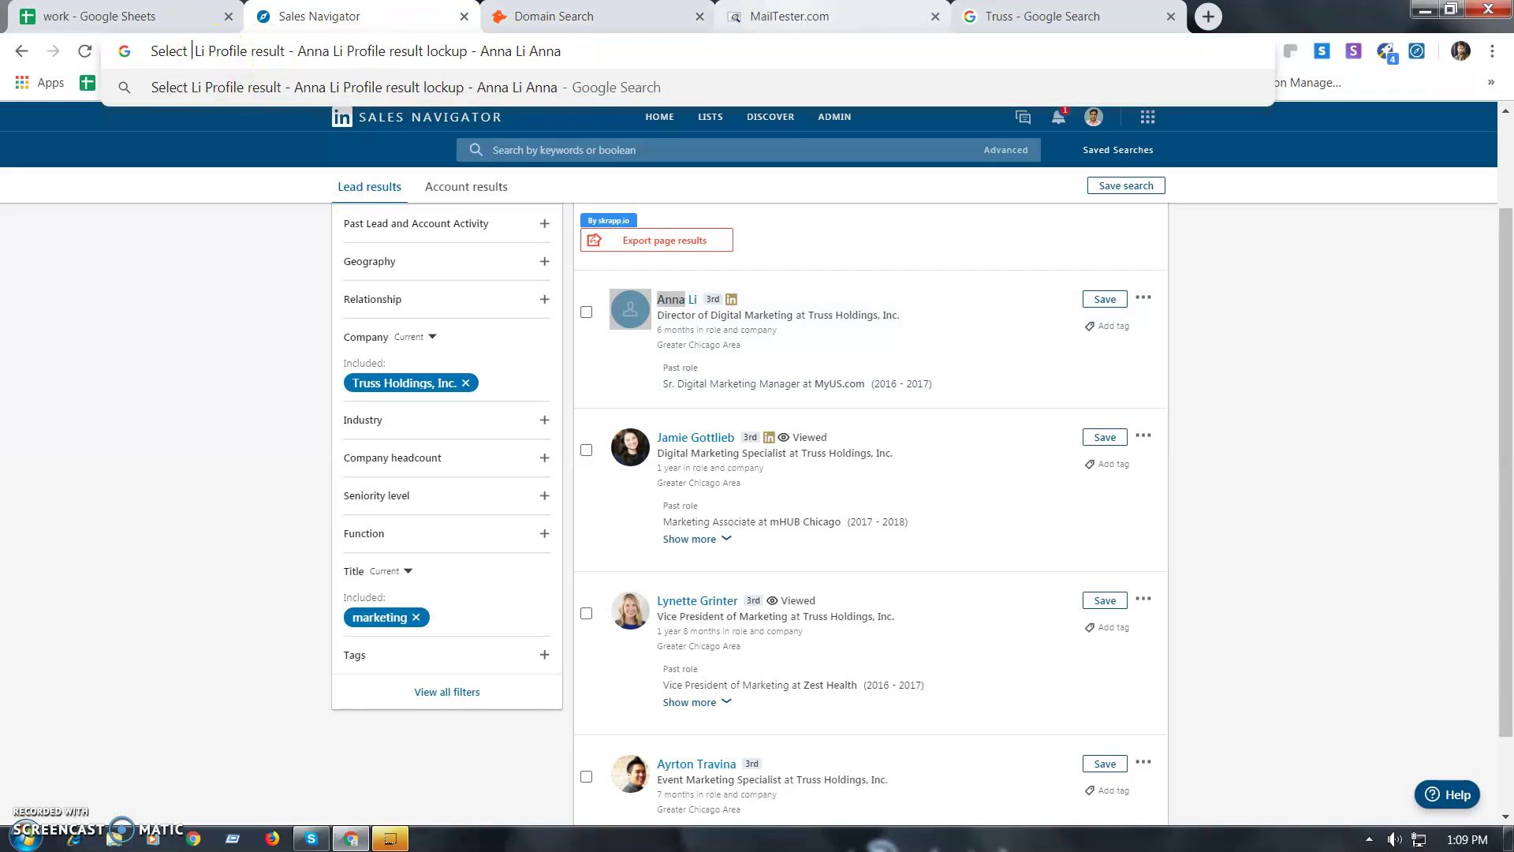
click(836, 18)
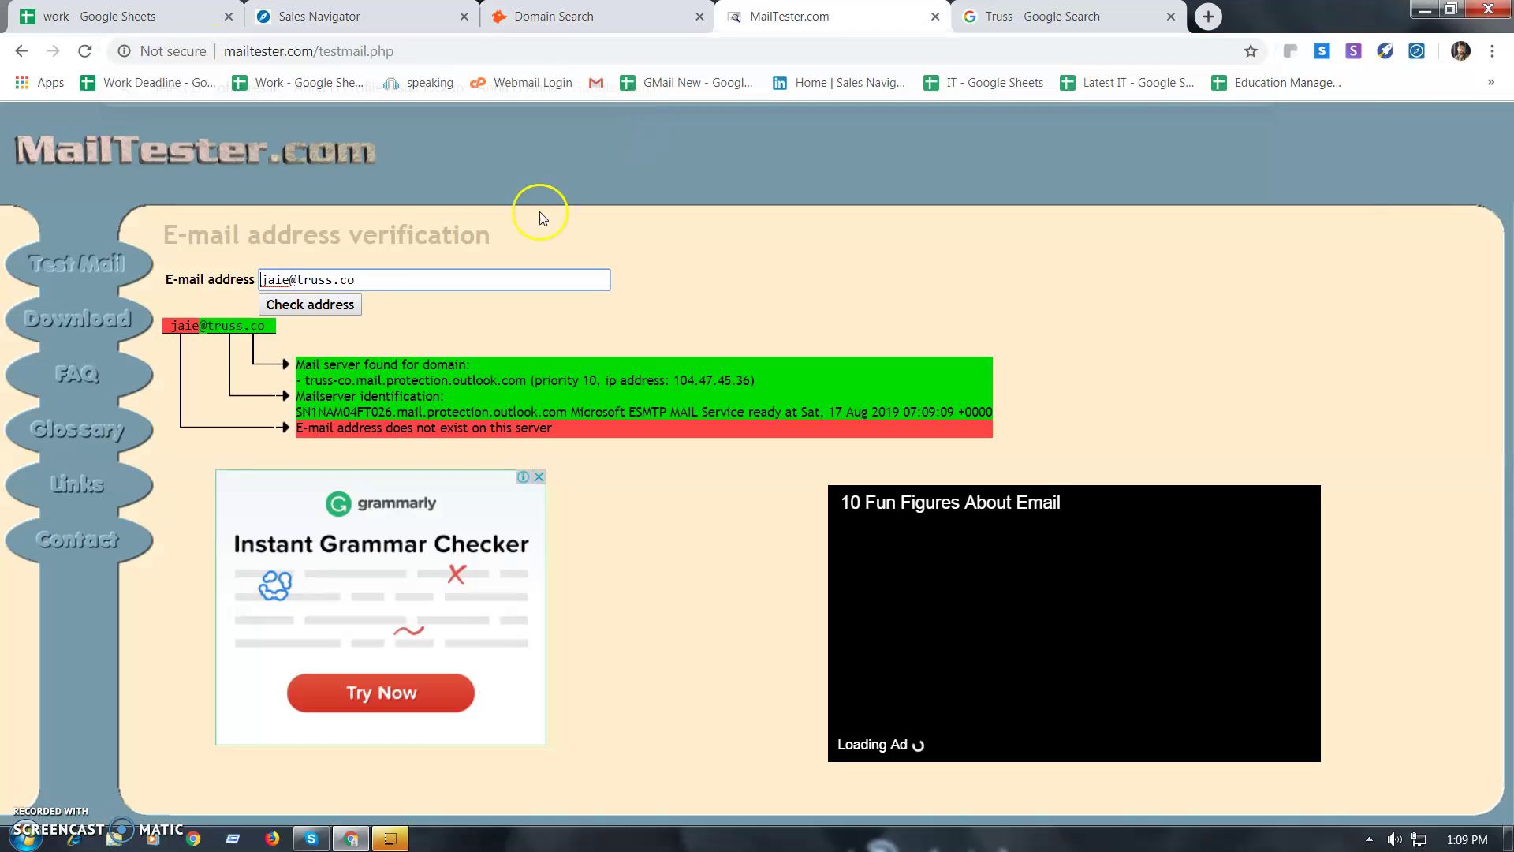
click(258, 277)
key(Return)
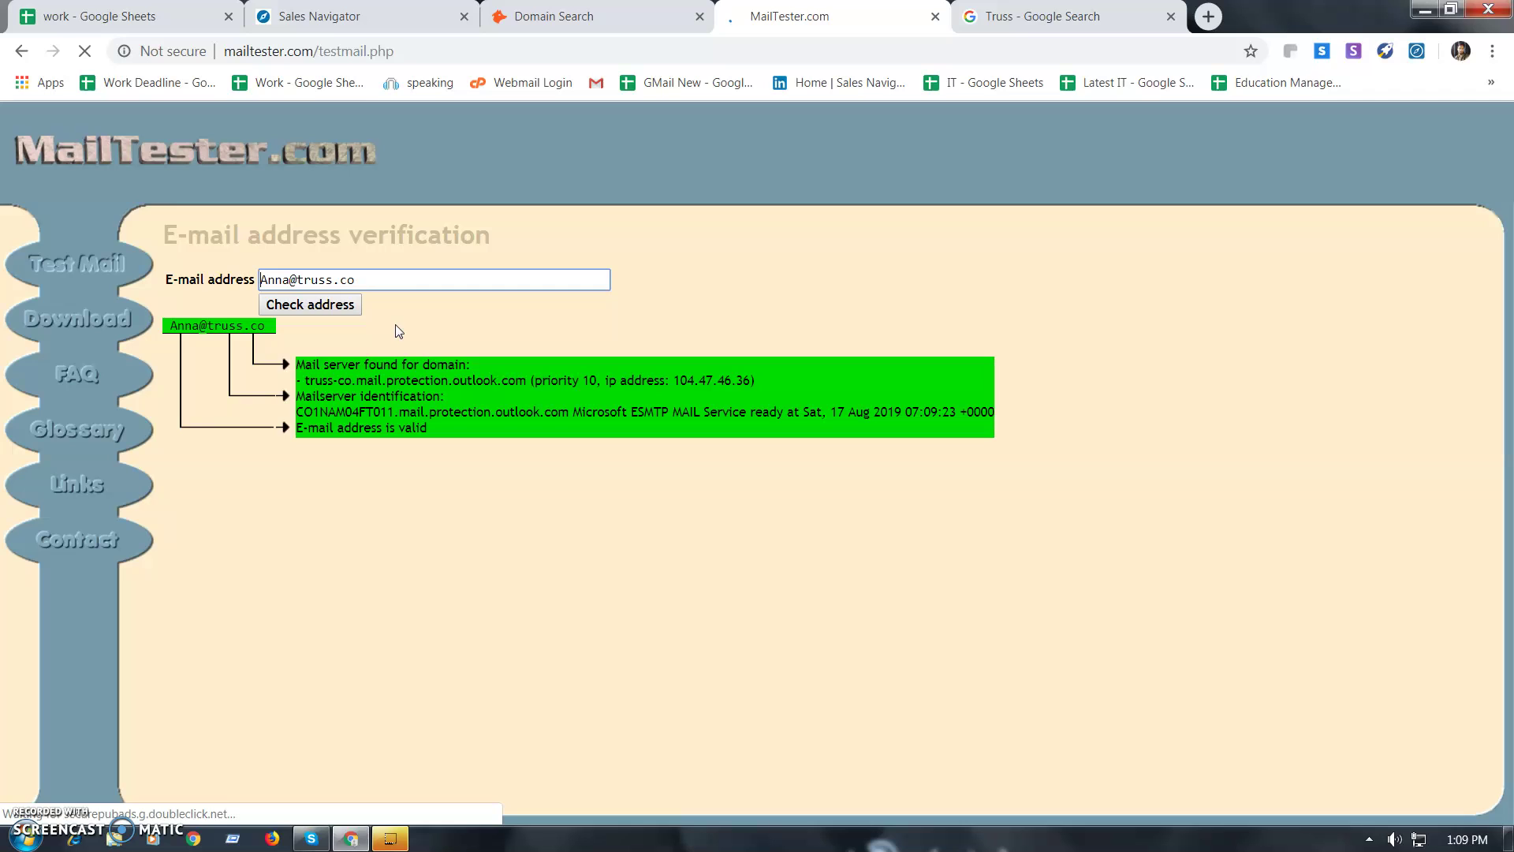
click(267, 280)
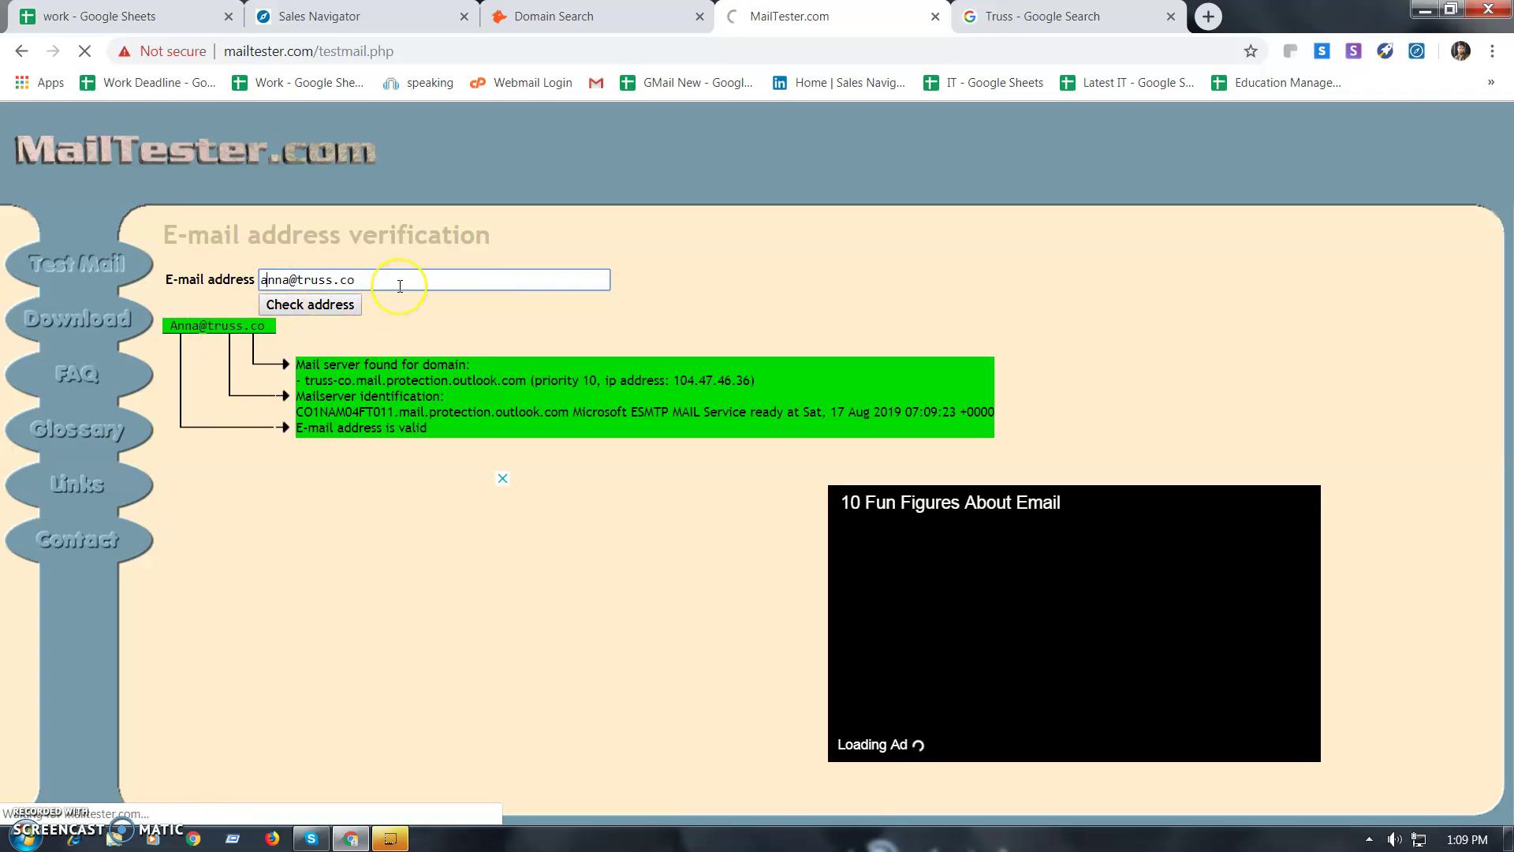
click(377, 283)
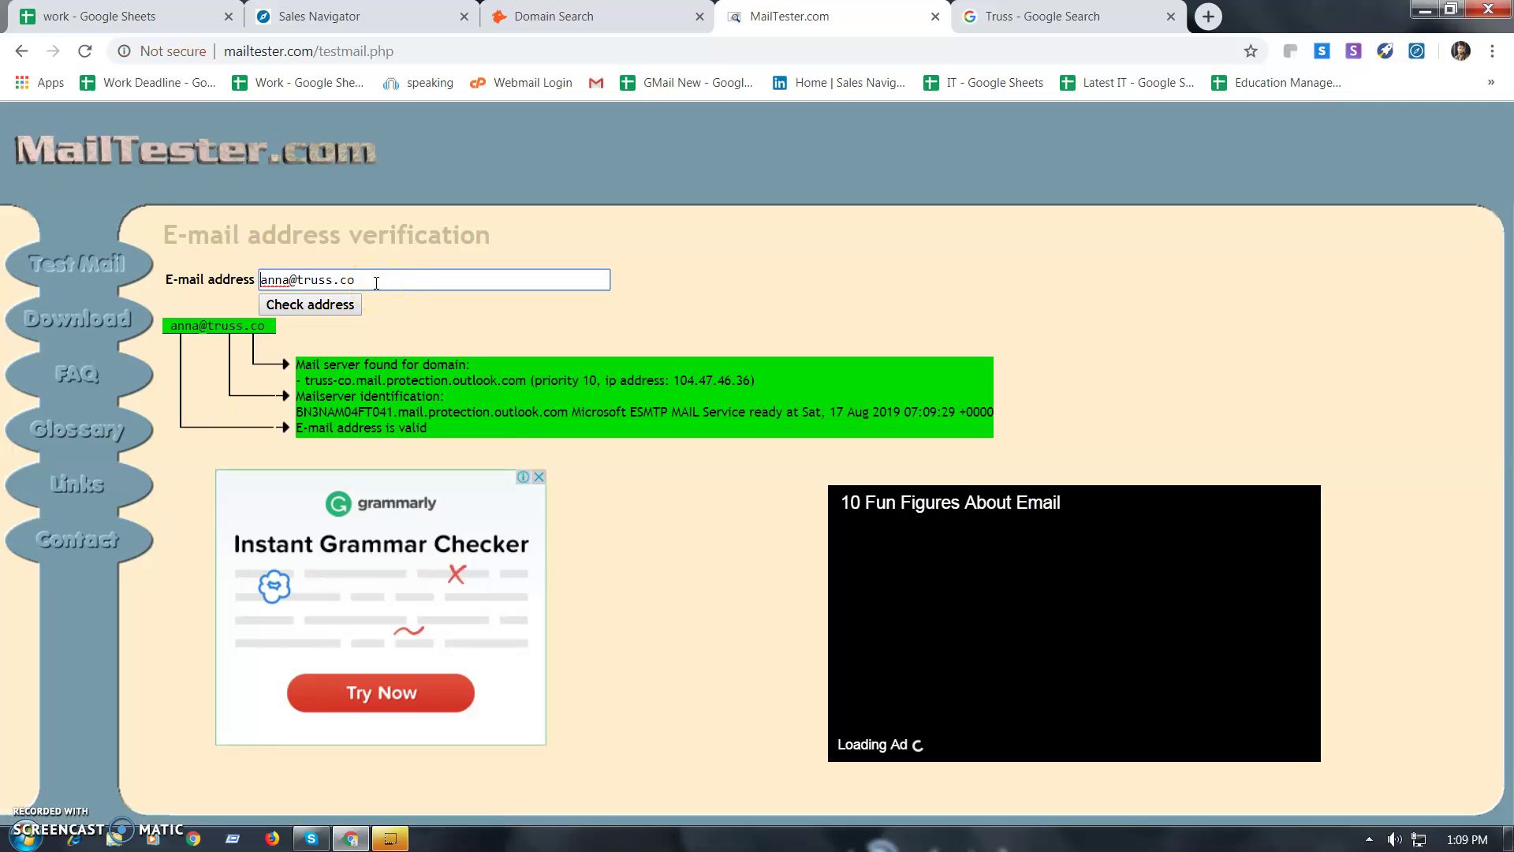
Open the Director of Digital Marketing lead's Sales Navigator profile in a new tab.
click(367, 13)
right_click(700, 303)
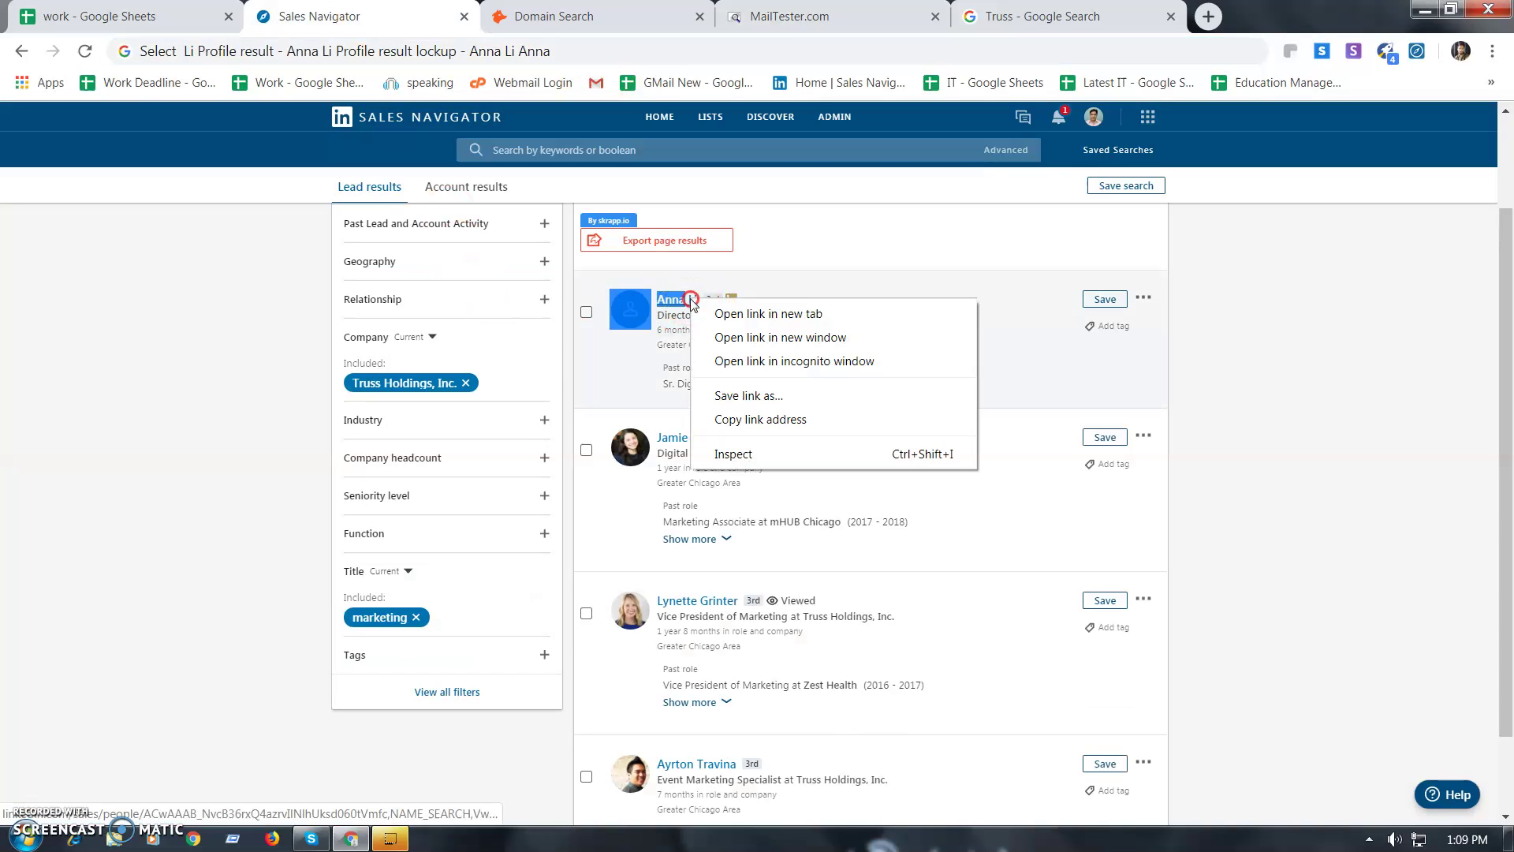
click(727, 324)
click(544, 16)
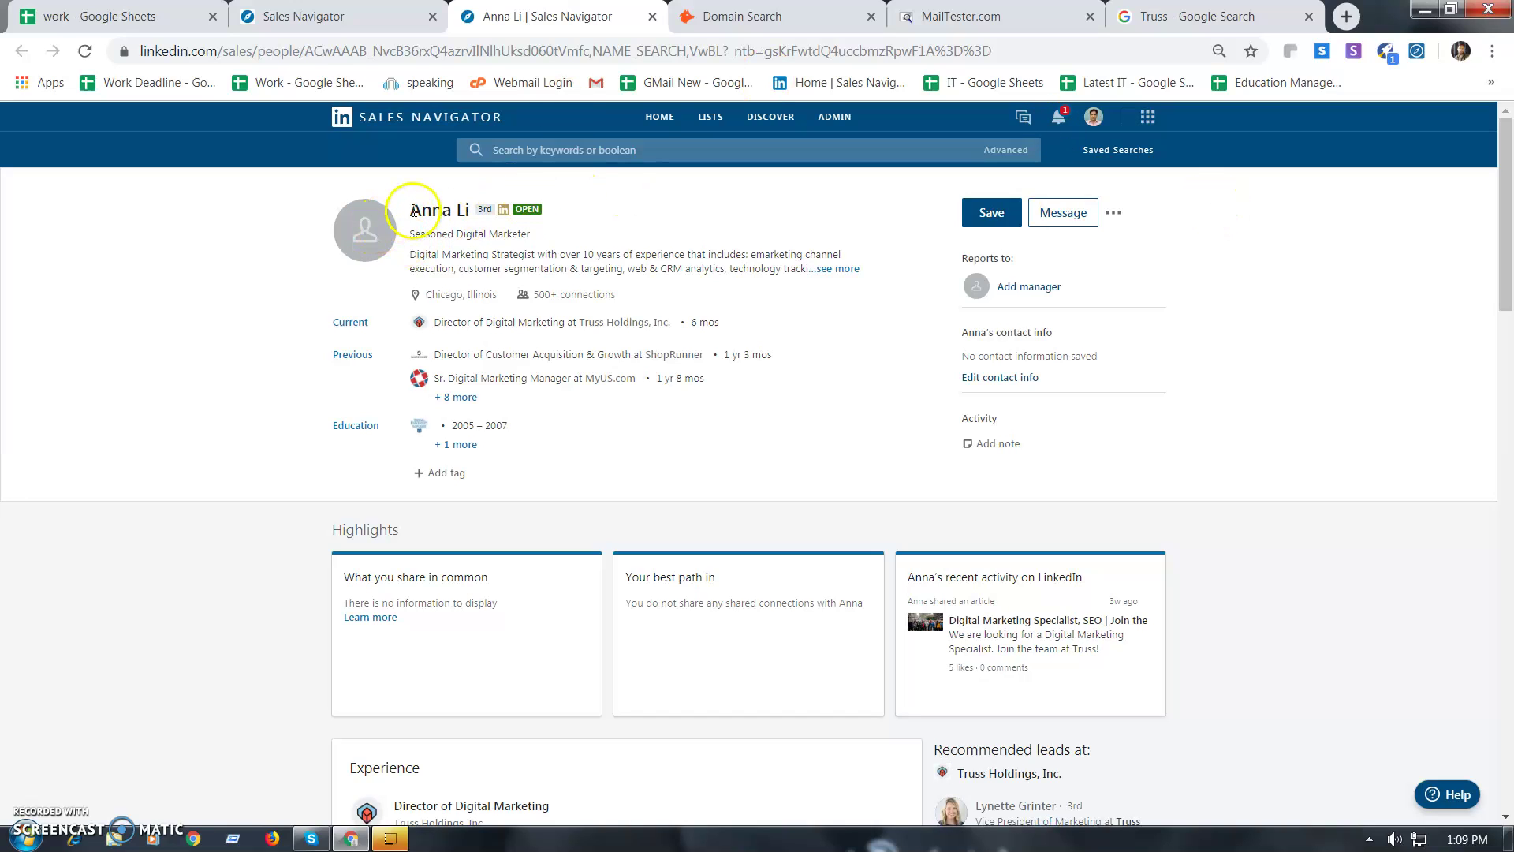
Check the emails RocketReach and Skrapp report for the digital marketing director's profile.
drag(414, 211, 466, 209)
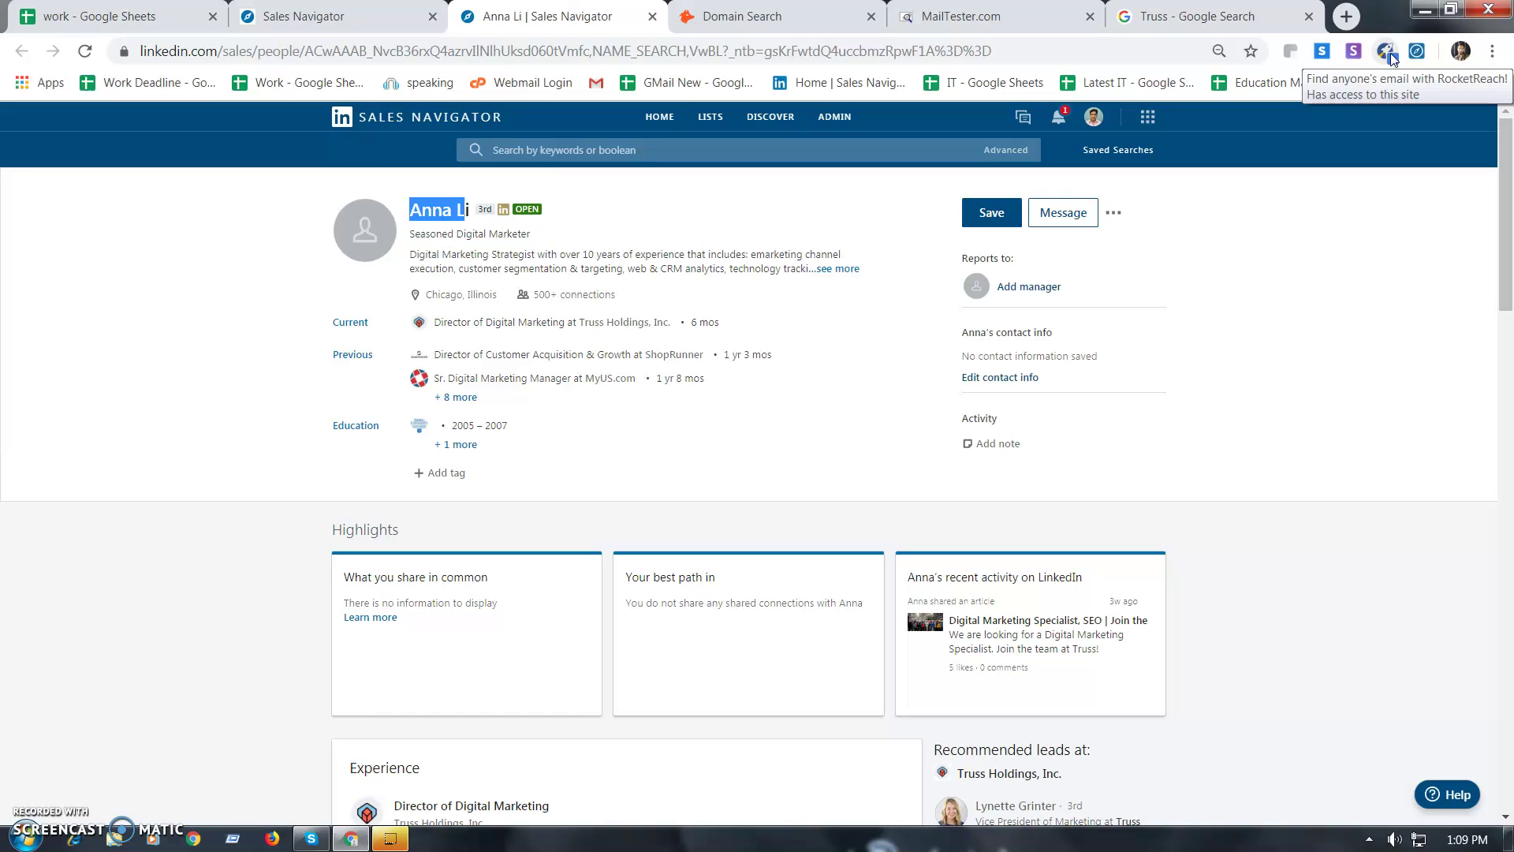
click(1390, 53)
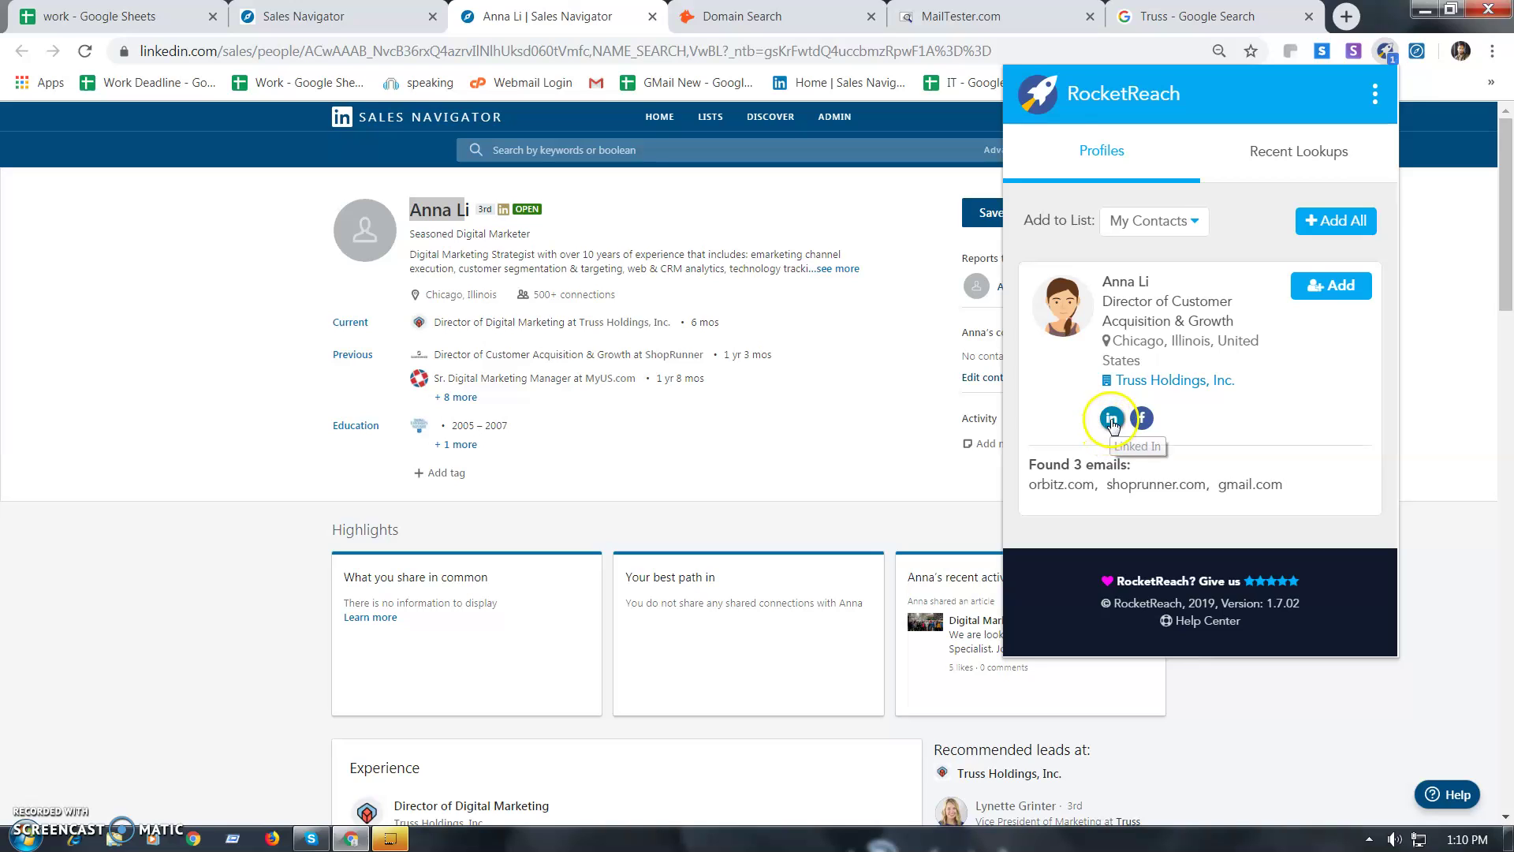
click(434, 430)
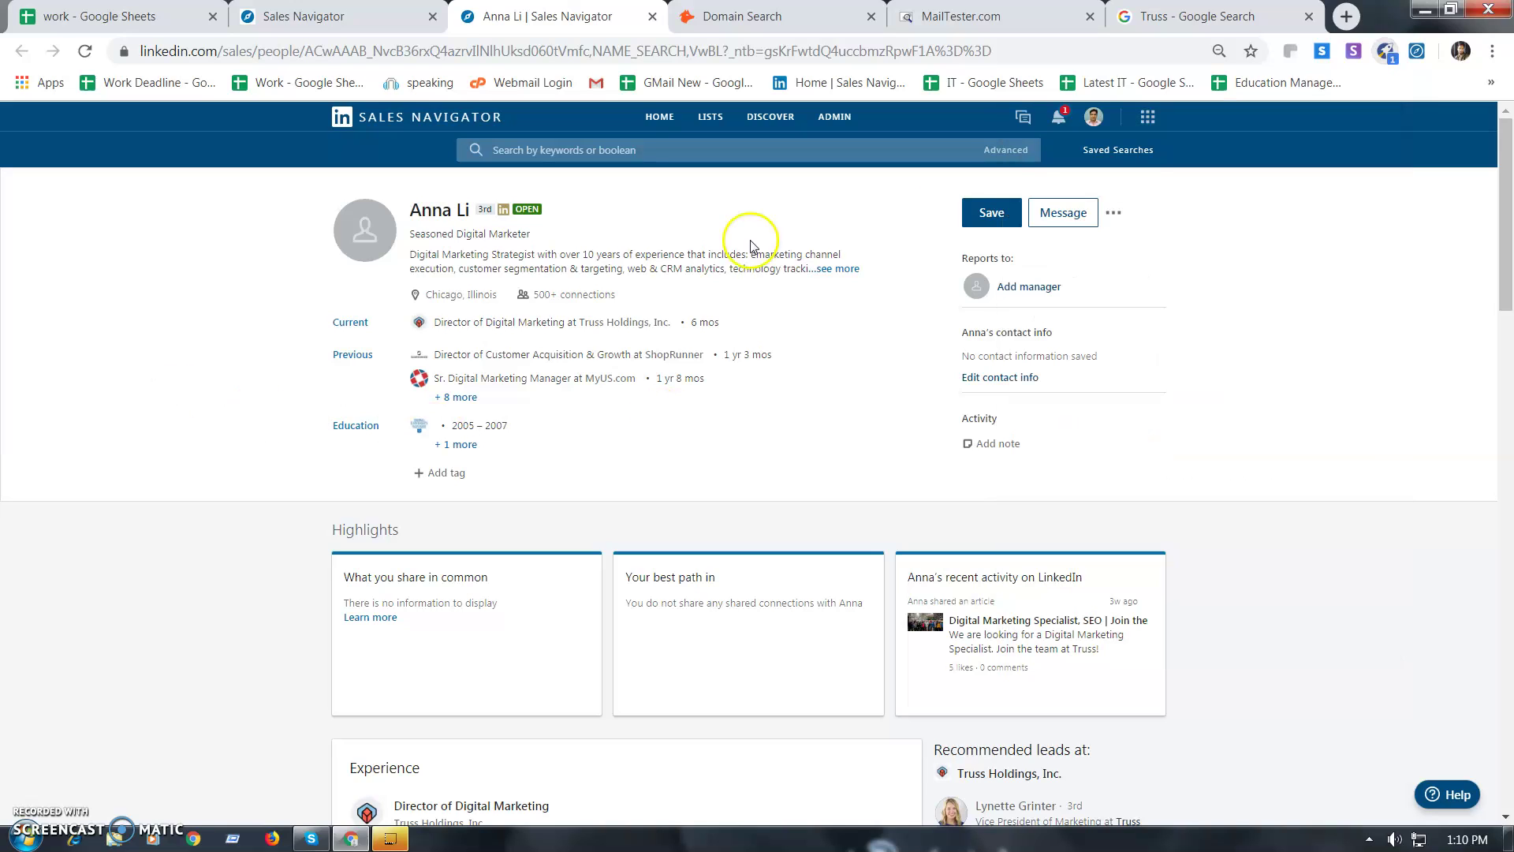
click(1328, 53)
click(192, 254)
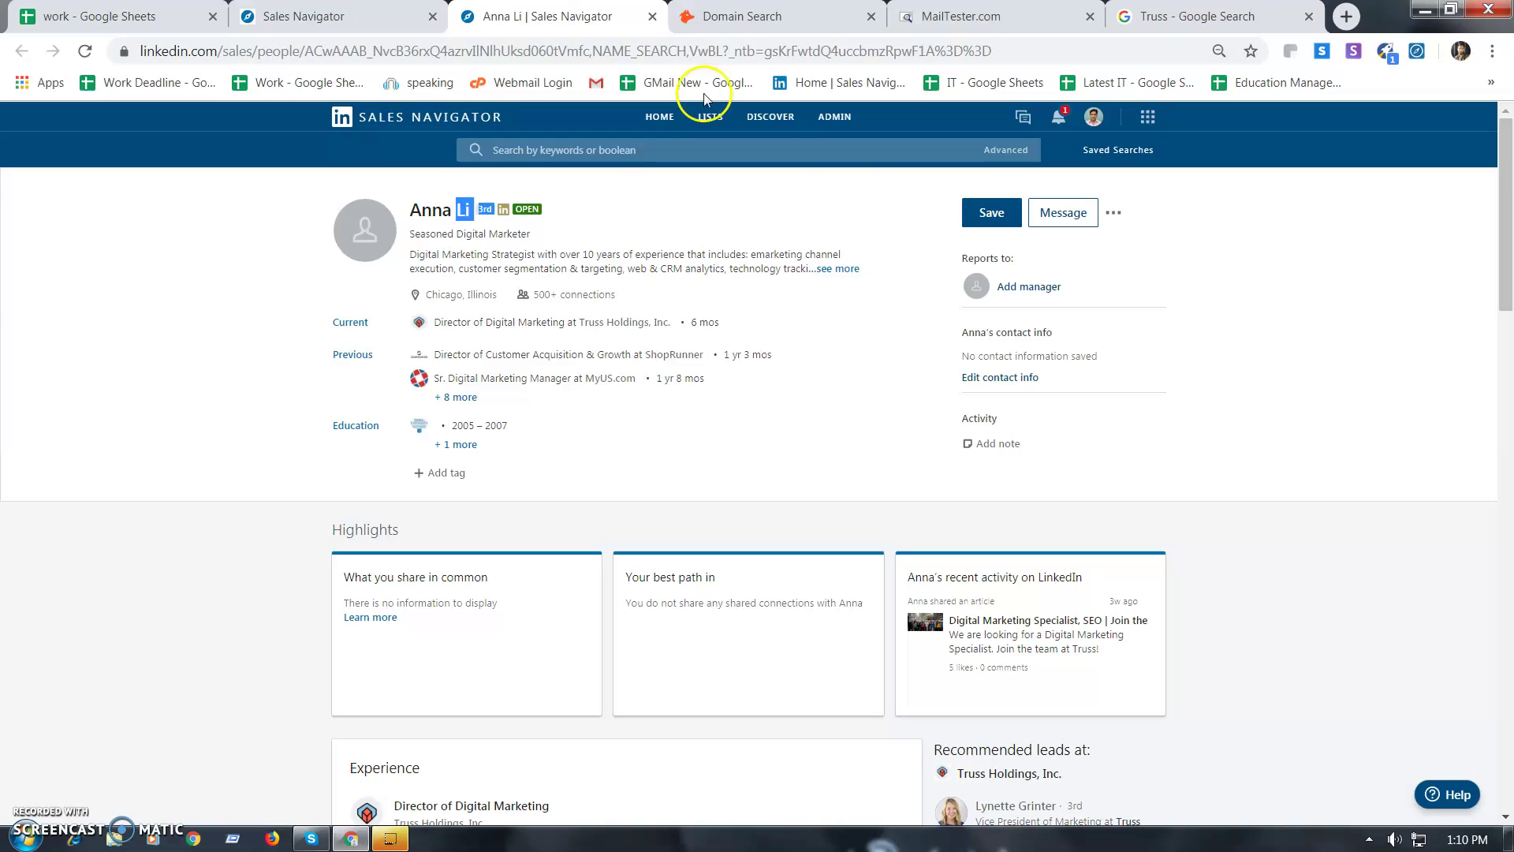
Go from Hunter's domain search to the Email Finder and fill in the director's full name.
click(762, 17)
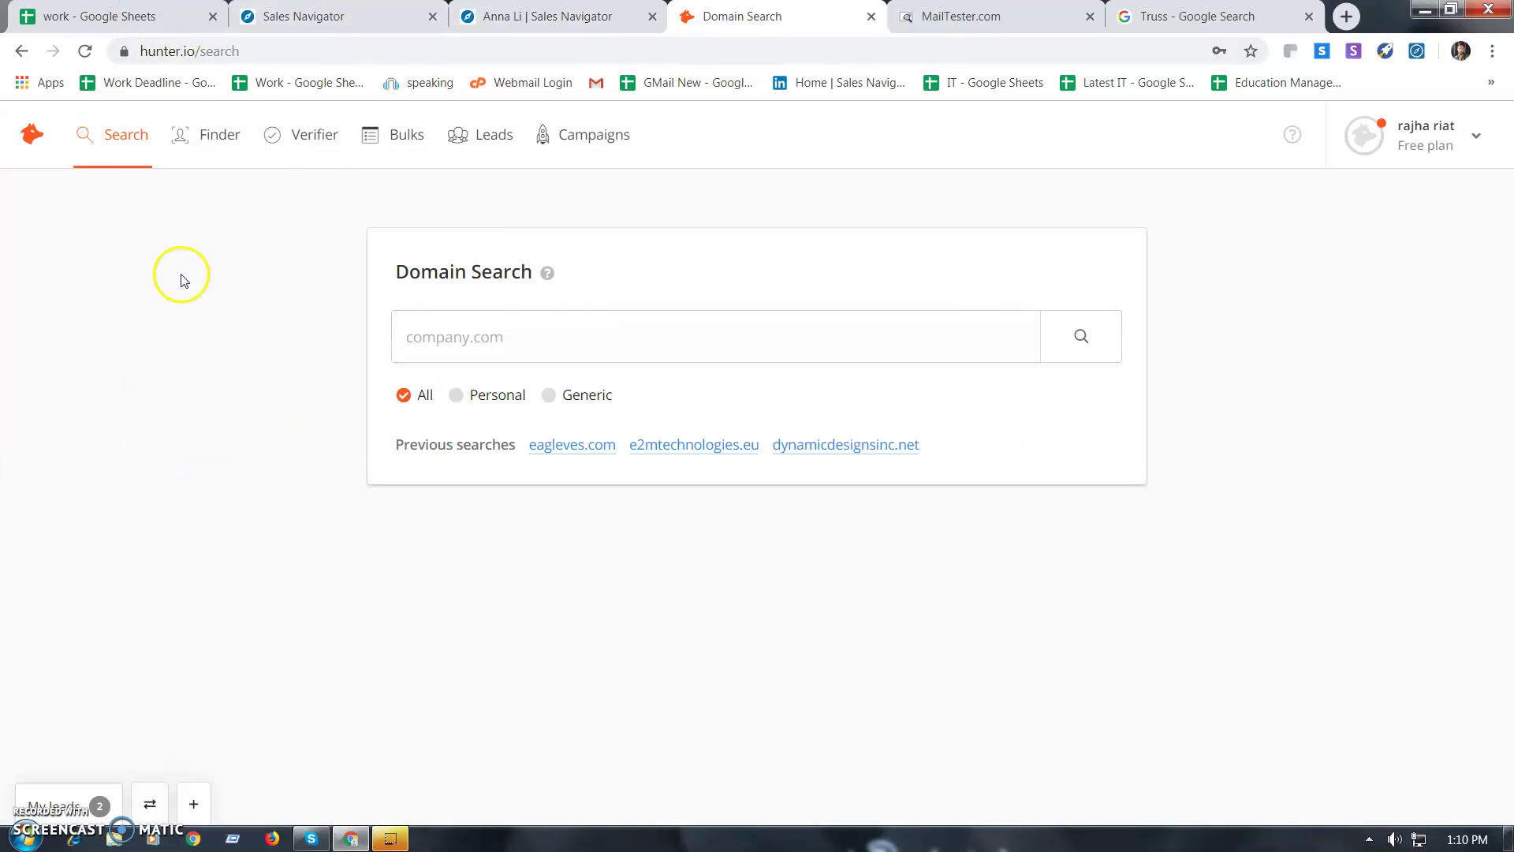
click(201, 134)
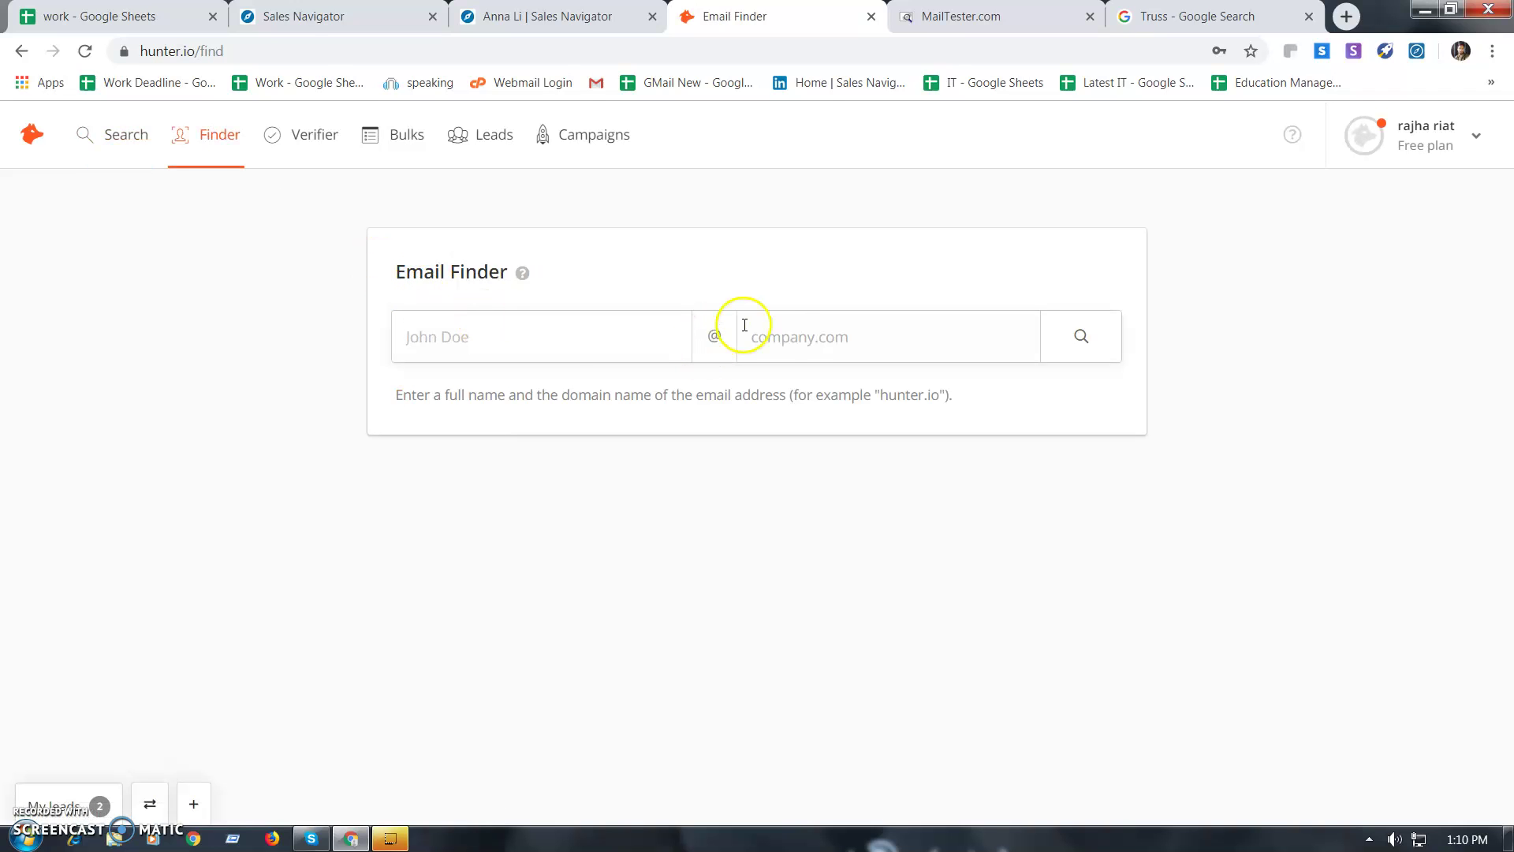
click(741, 326)
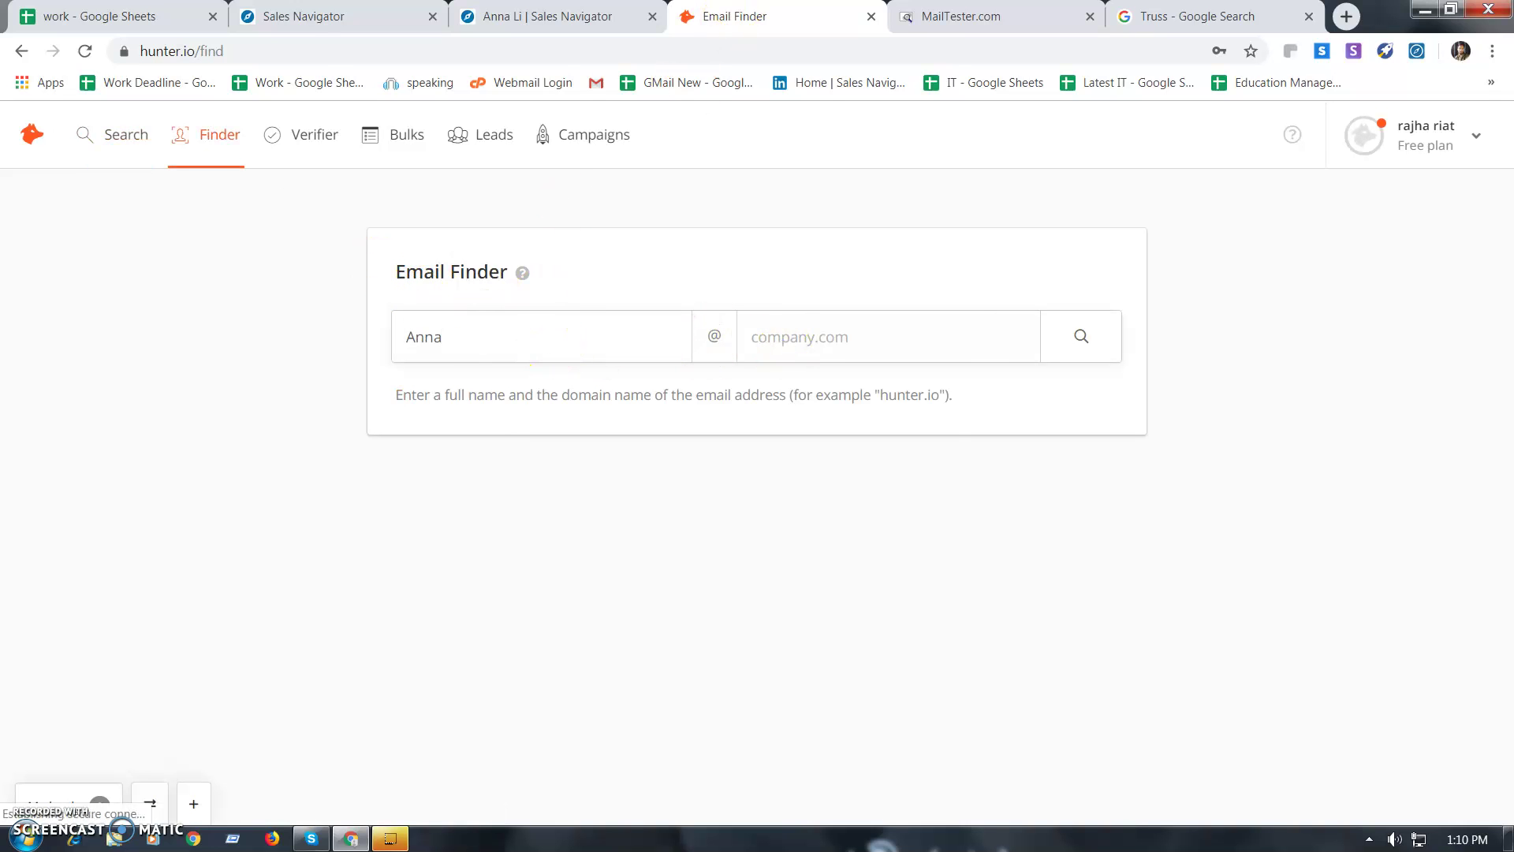
click(552, 16)
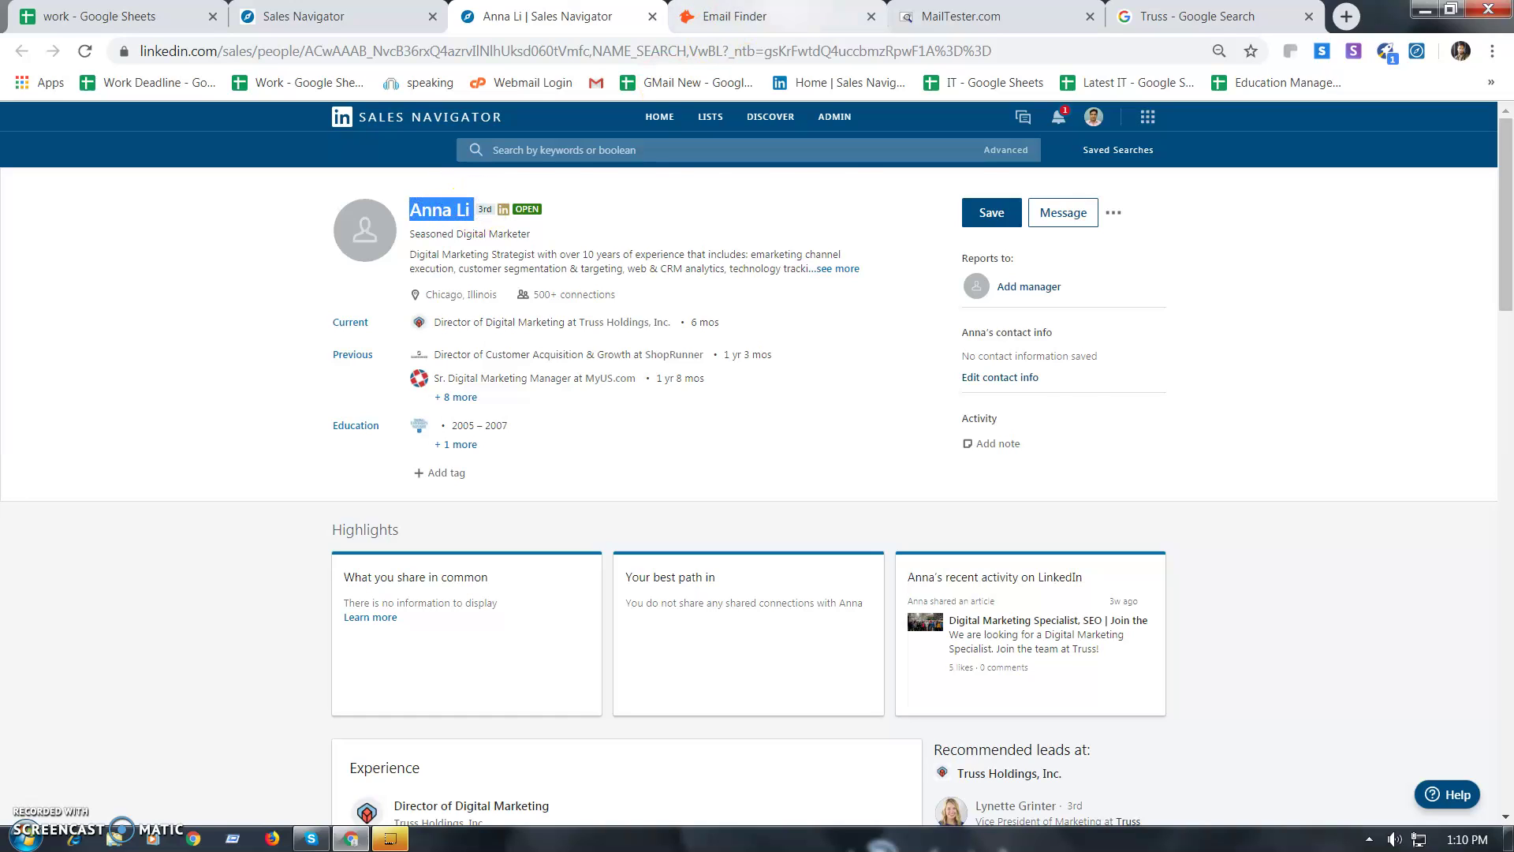
click(759, 14)
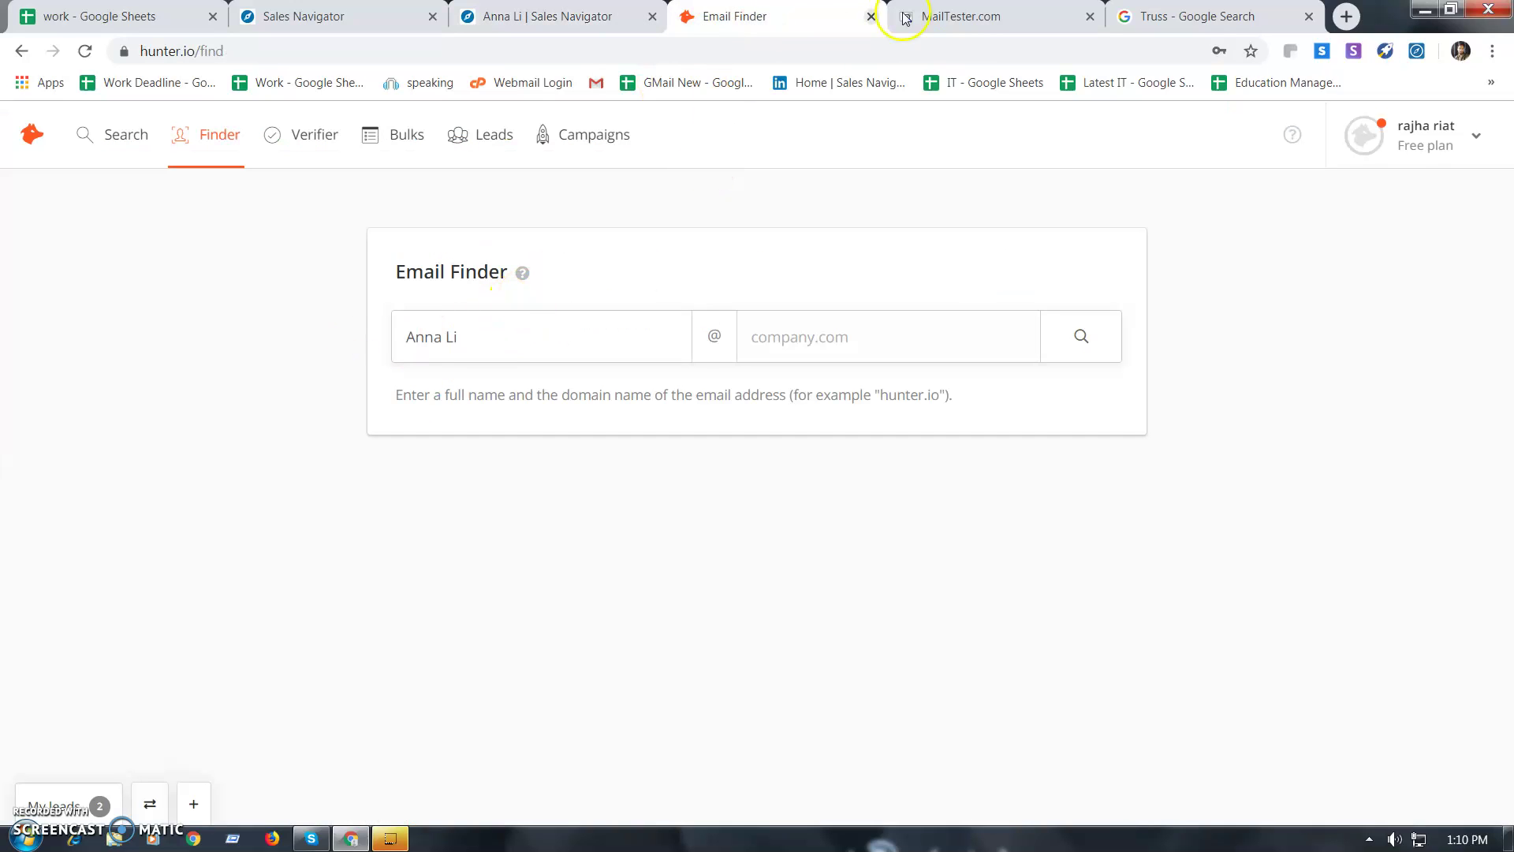
Copy truss.co from the sheet into the Email Finder's domain field, then revisit the director's profile.
click(138, 16)
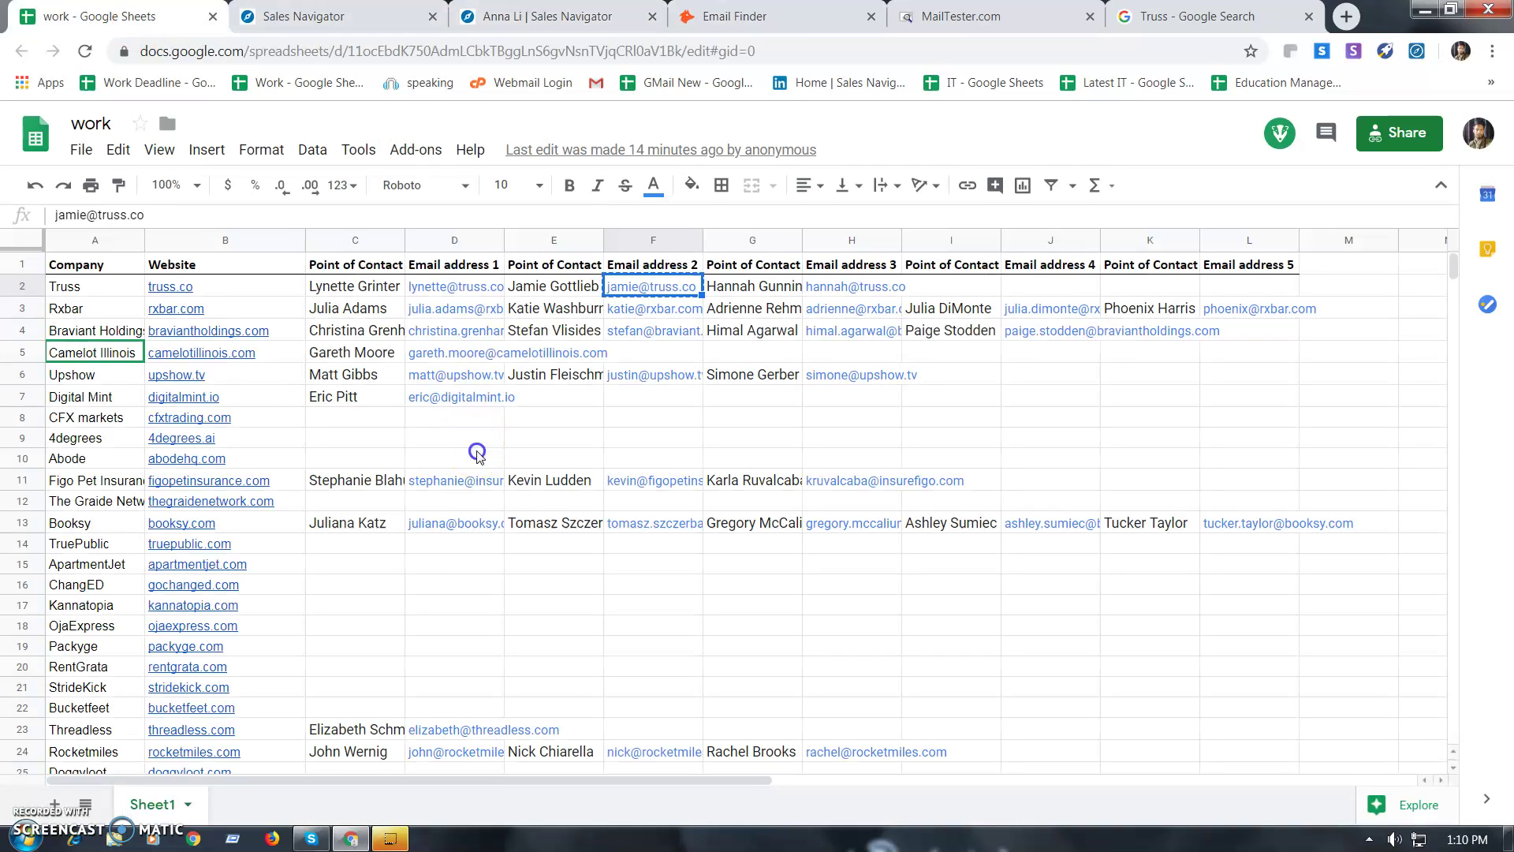
click(476, 450)
click(197, 289)
key(ctrl+c)
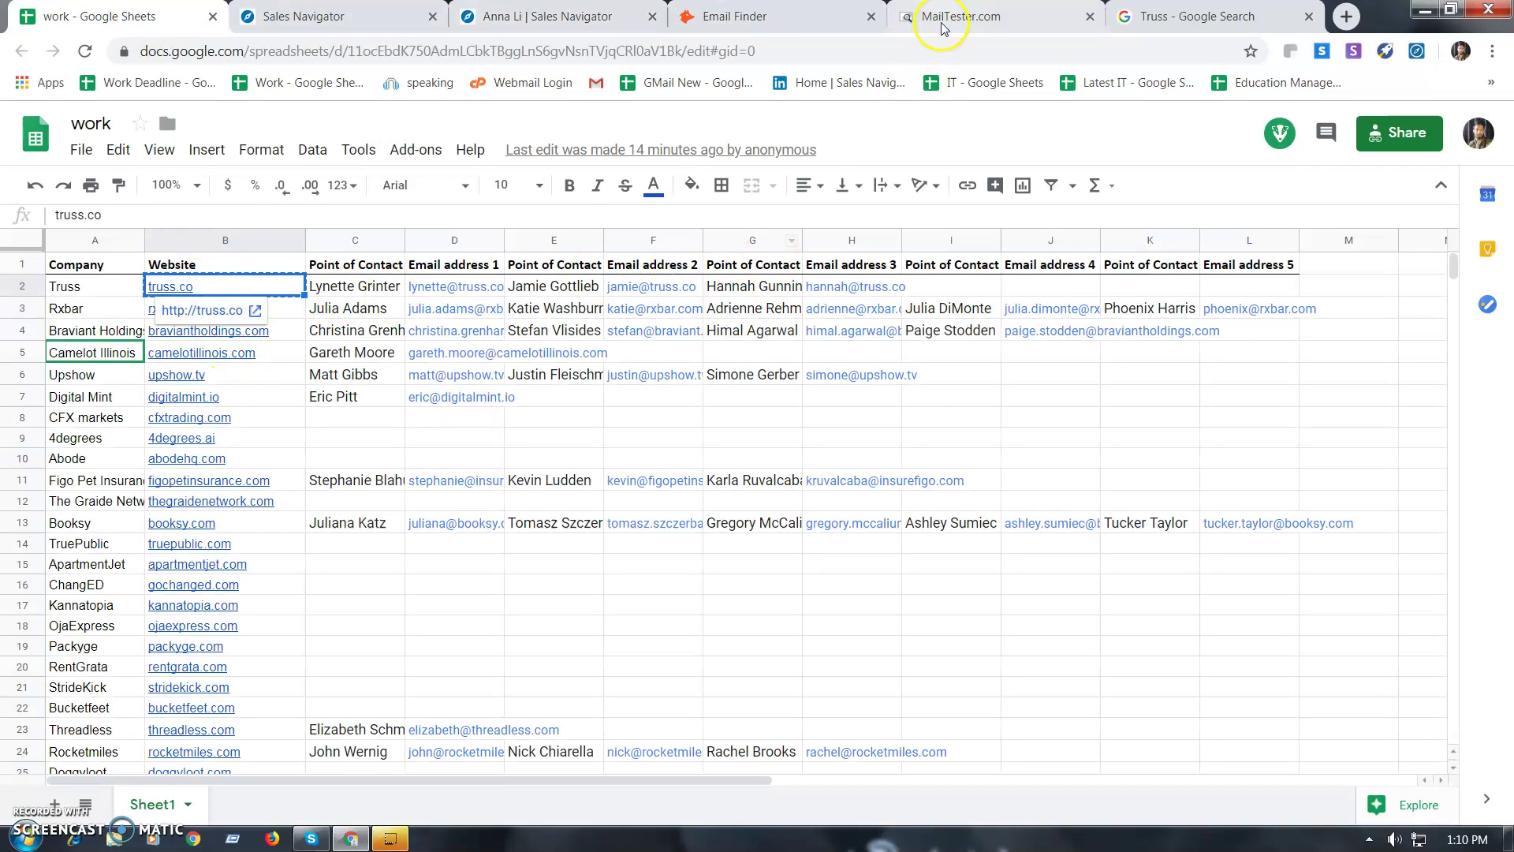
click(759, 15)
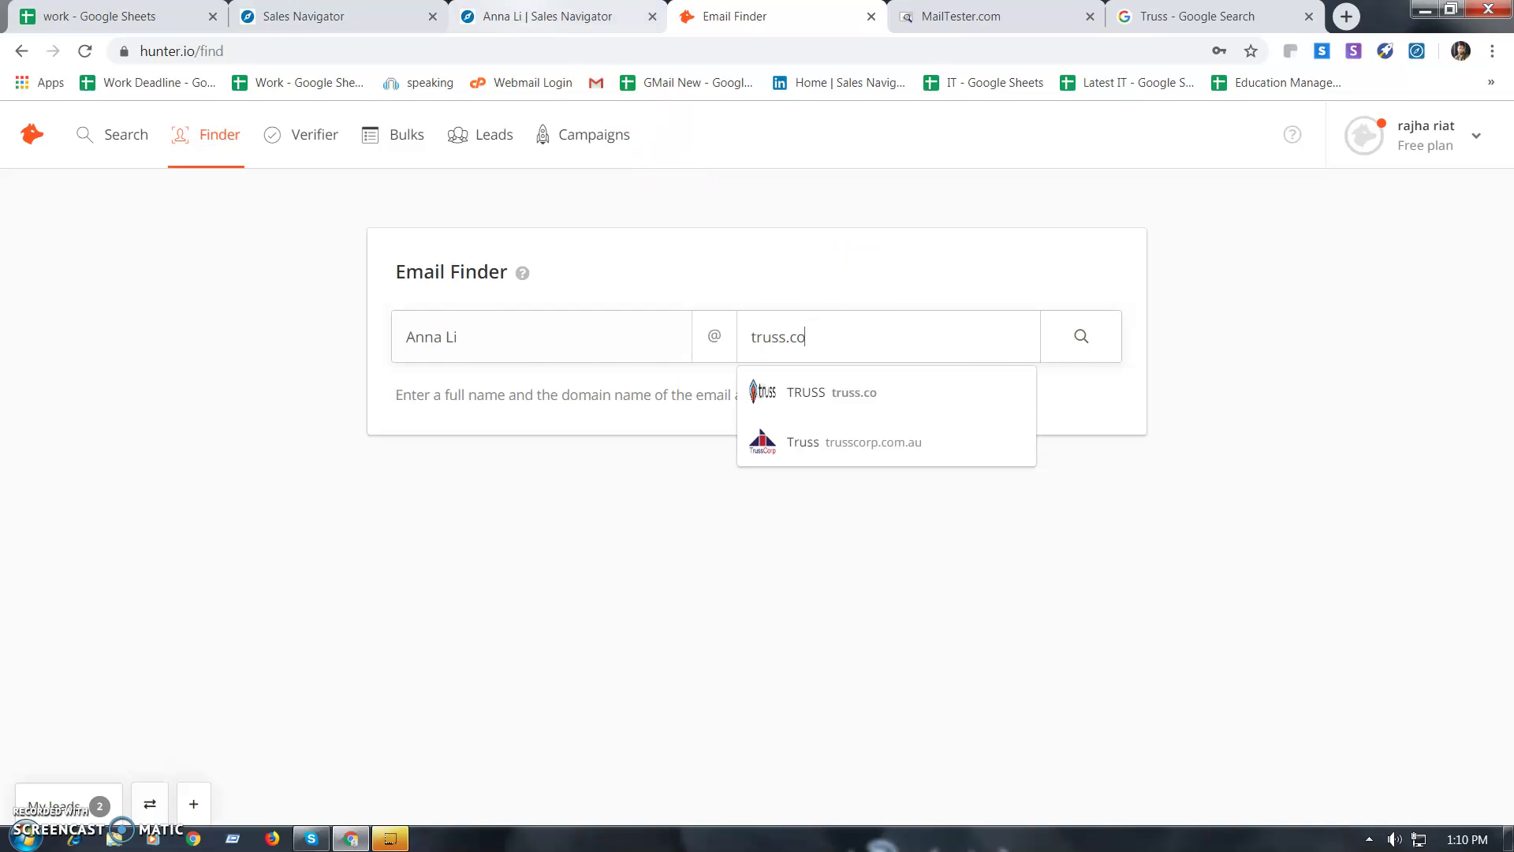
click(553, 16)
right_click(447, 209)
Copy the digital marketing director's name from Sales Navigator into cell I2 of the Truss row.
click(453, 221)
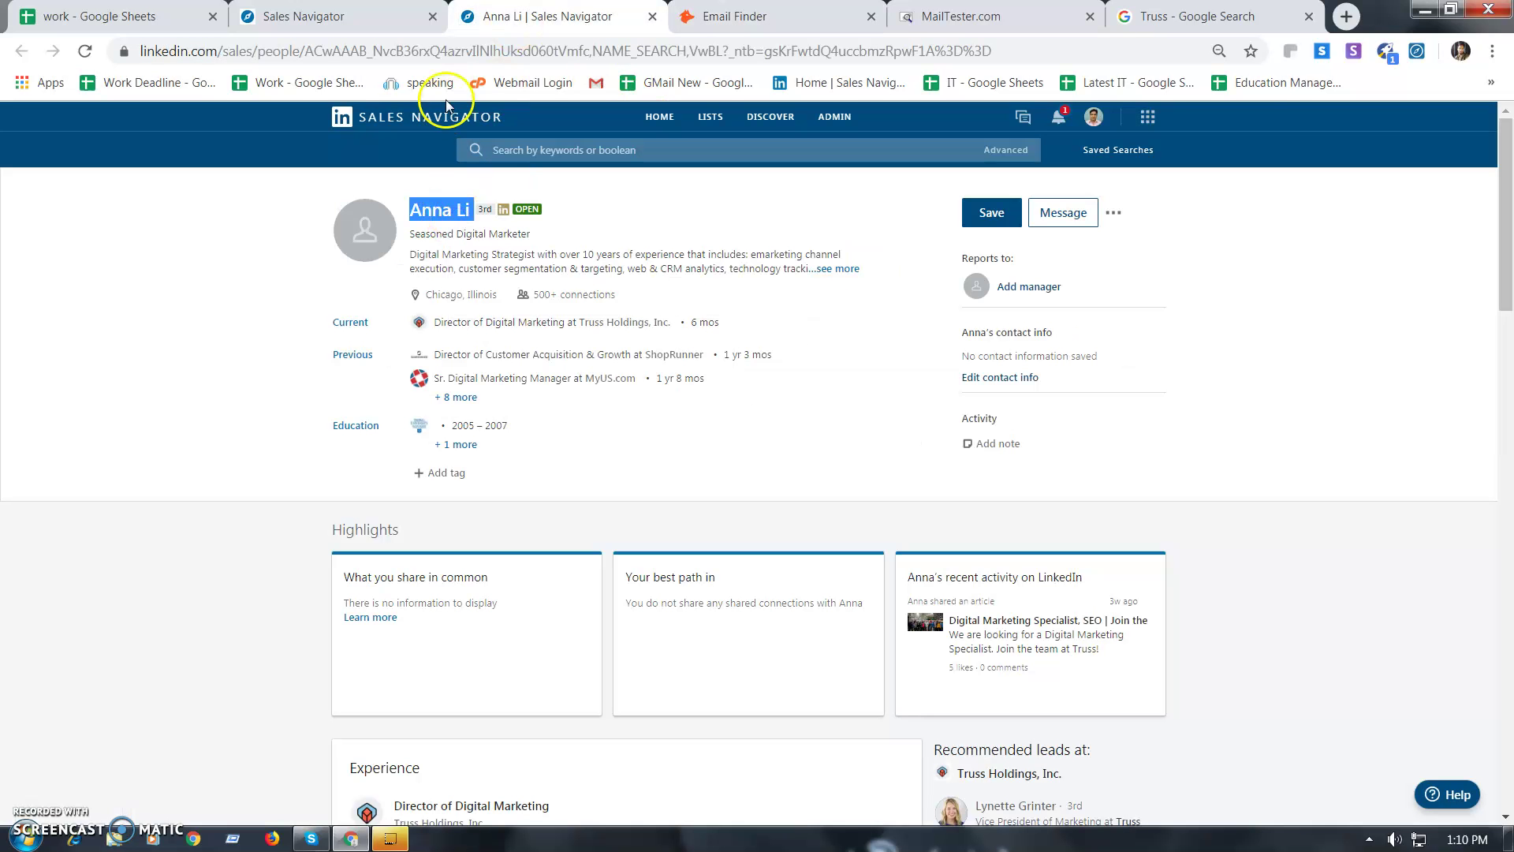
drag(447, 209, 442, 50)
key(ctrl+1)
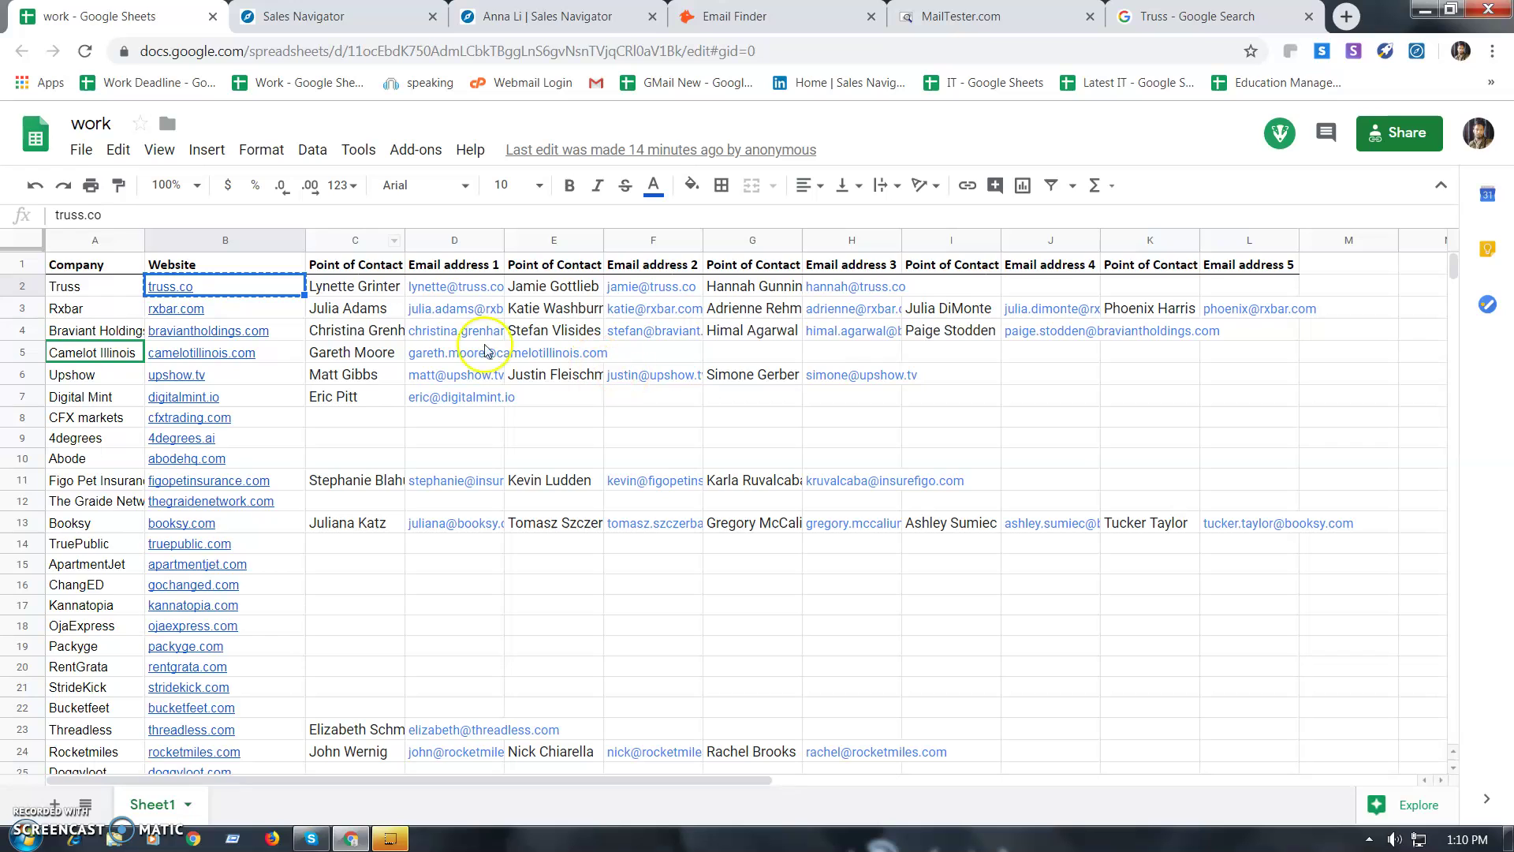
click(944, 288)
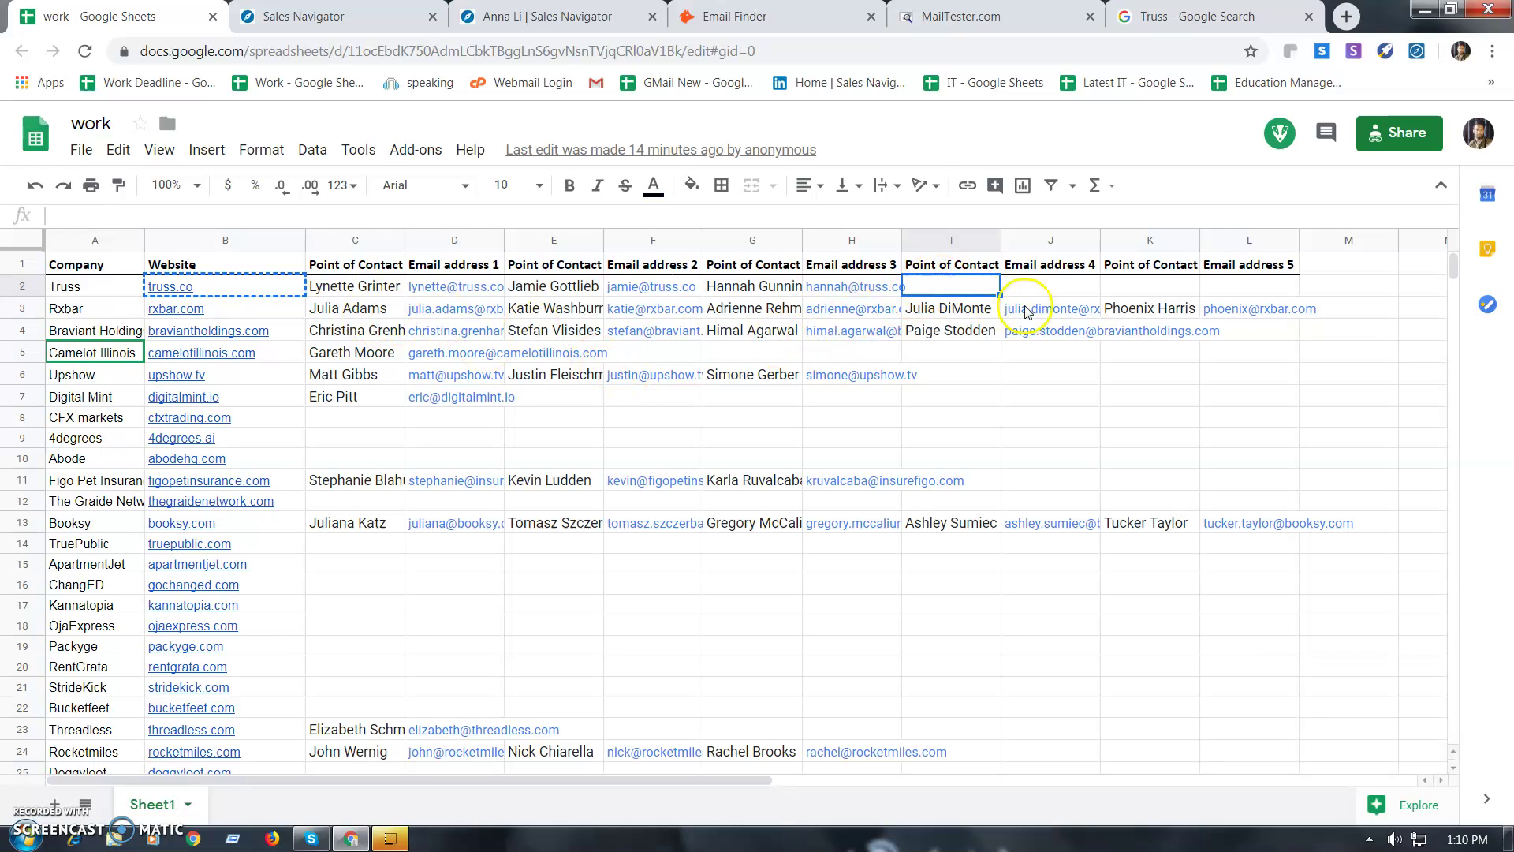
key(ctrl+v)
click(1072, 290)
Move her verified truss.co address from MailTester into cell J2.
click(915, 19)
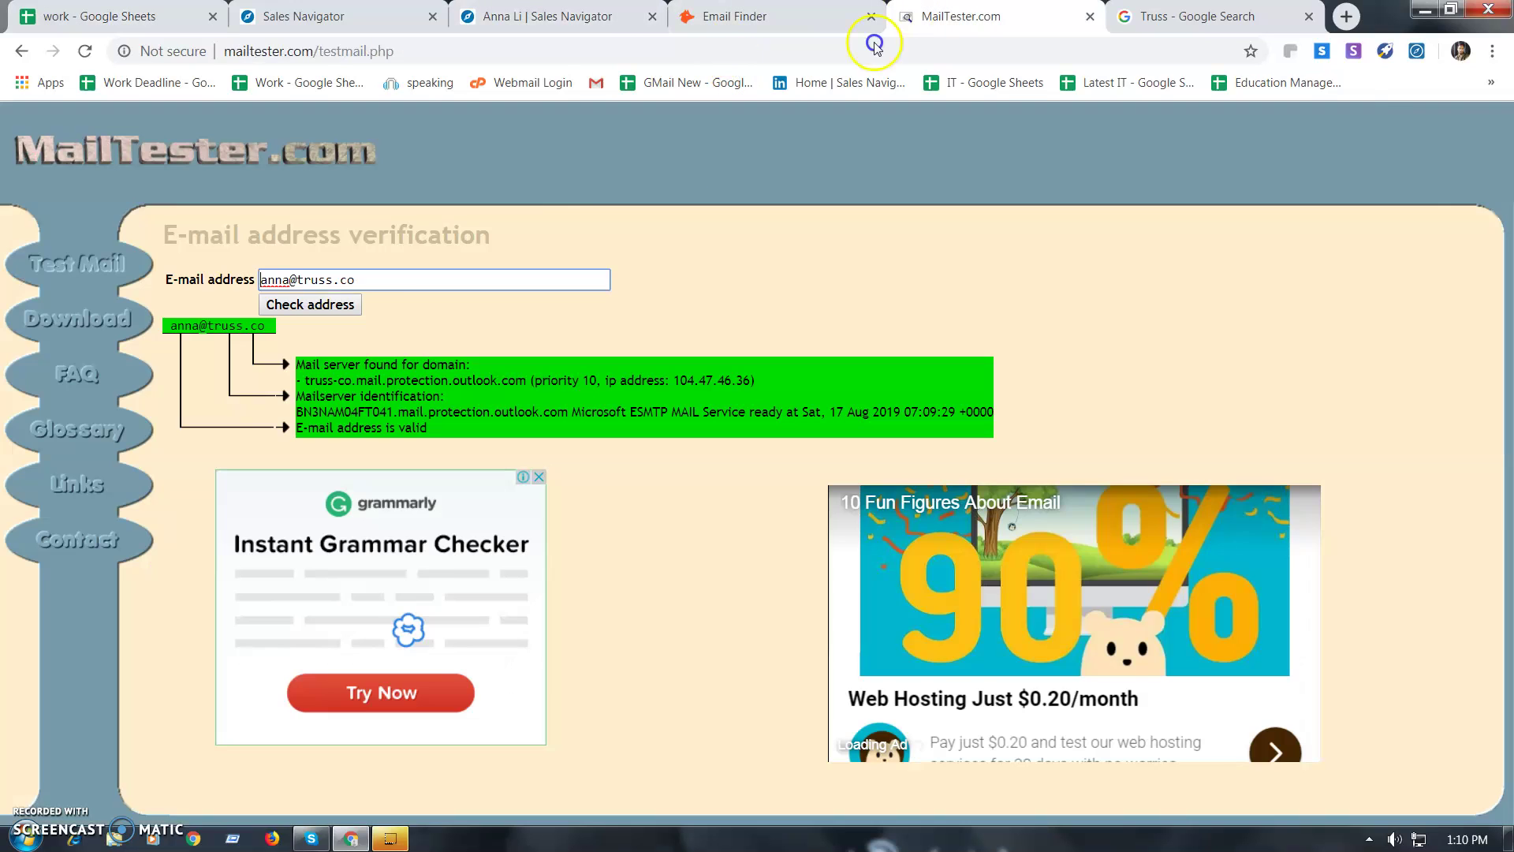
triple_click(372, 276)
key(ctrl+x)
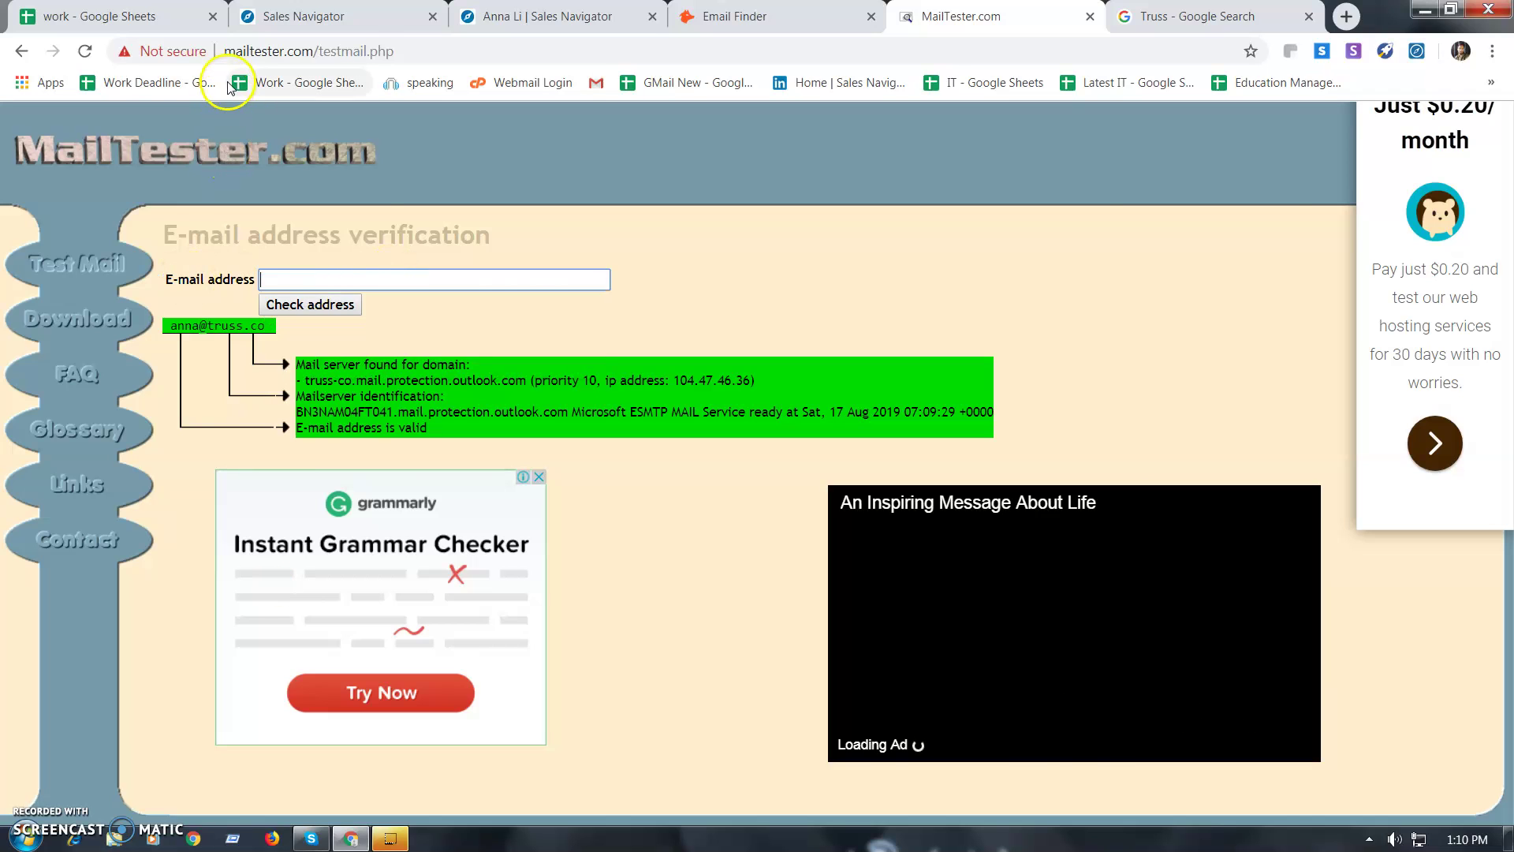
key(ctrl+1)
key(ctrl+v)
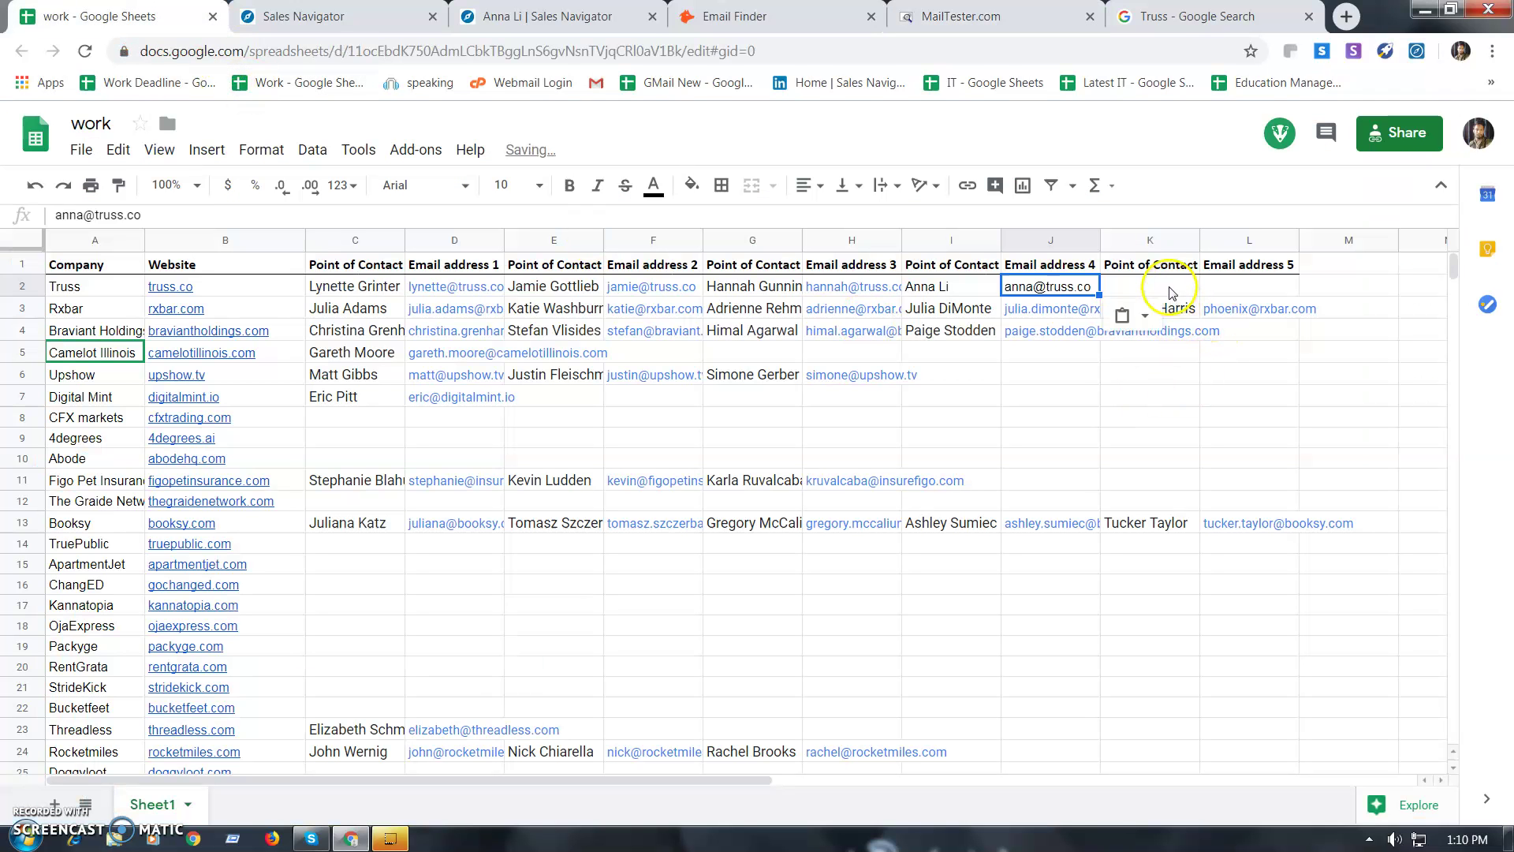
click(1170, 287)
click(1230, 288)
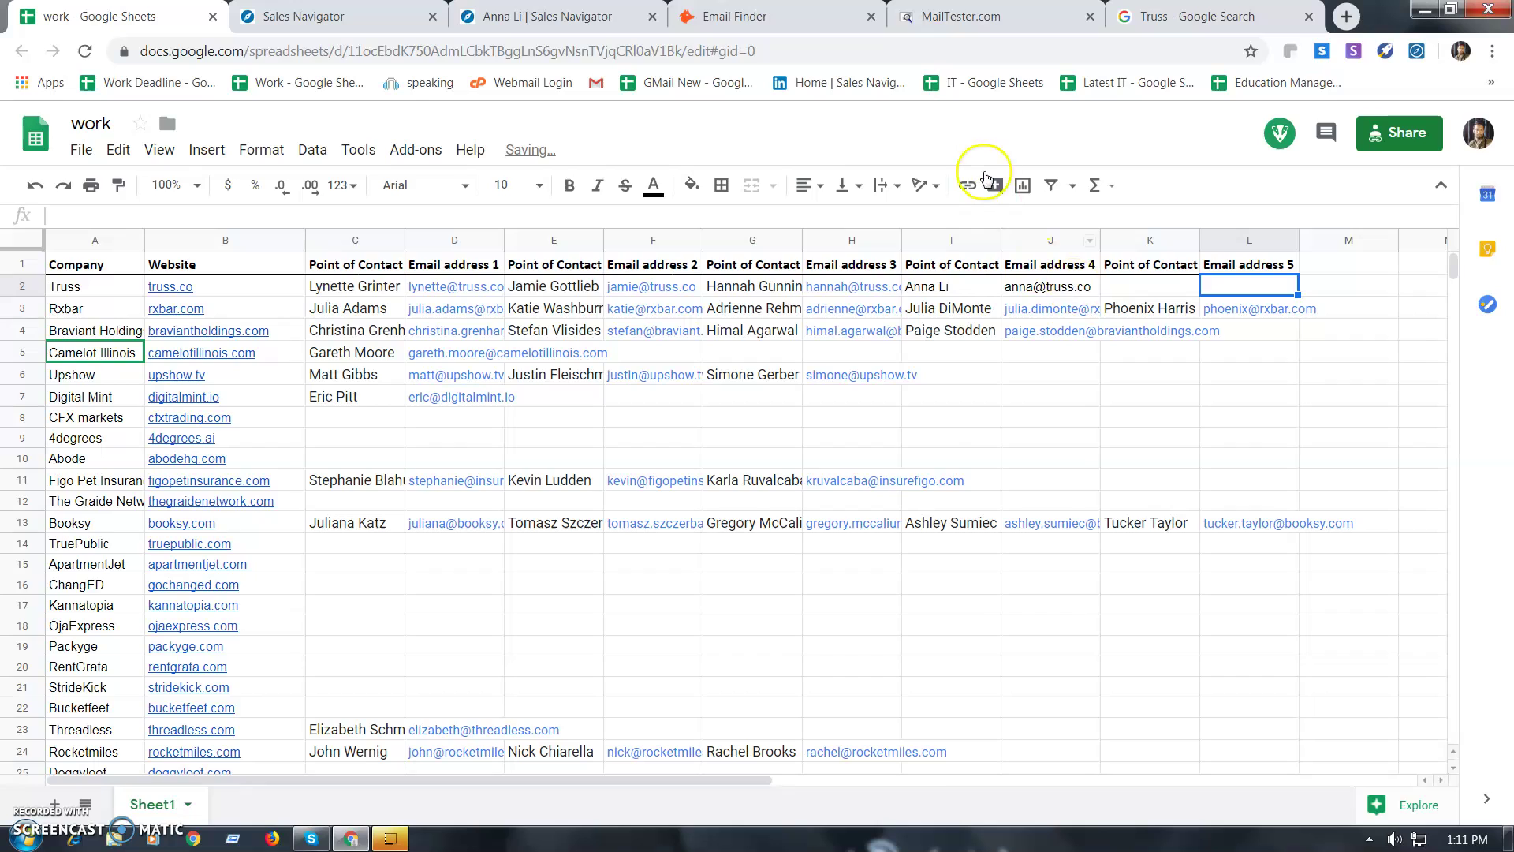
click(544, 15)
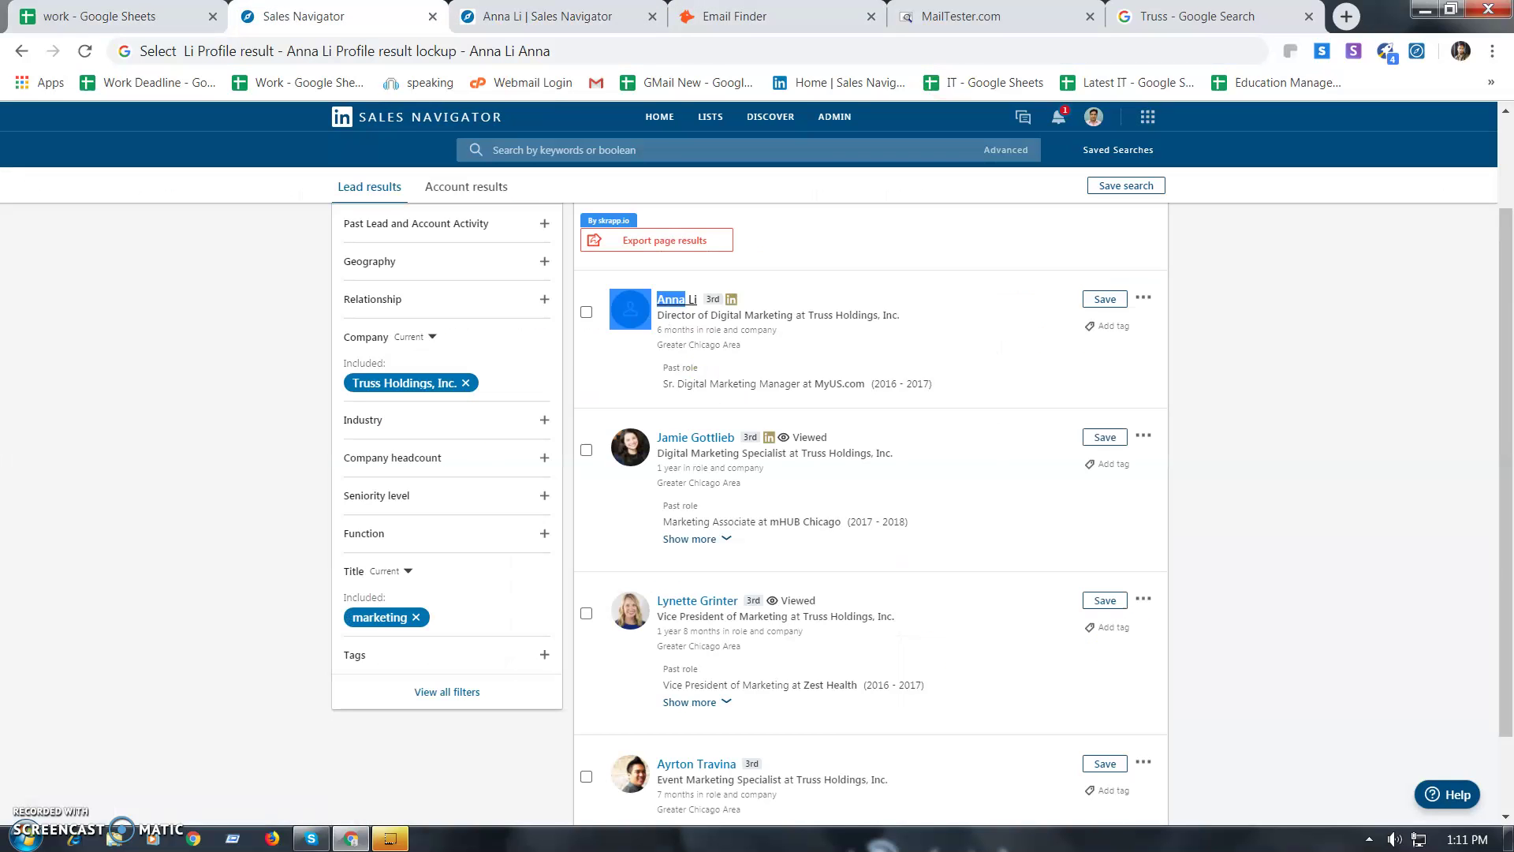
Open the Truss event marketing specialist's profile from the lead results and select his first name.
key(ctrl+2)
scroll(740, 475, down, 1)
scroll(740, 476, down, 1)
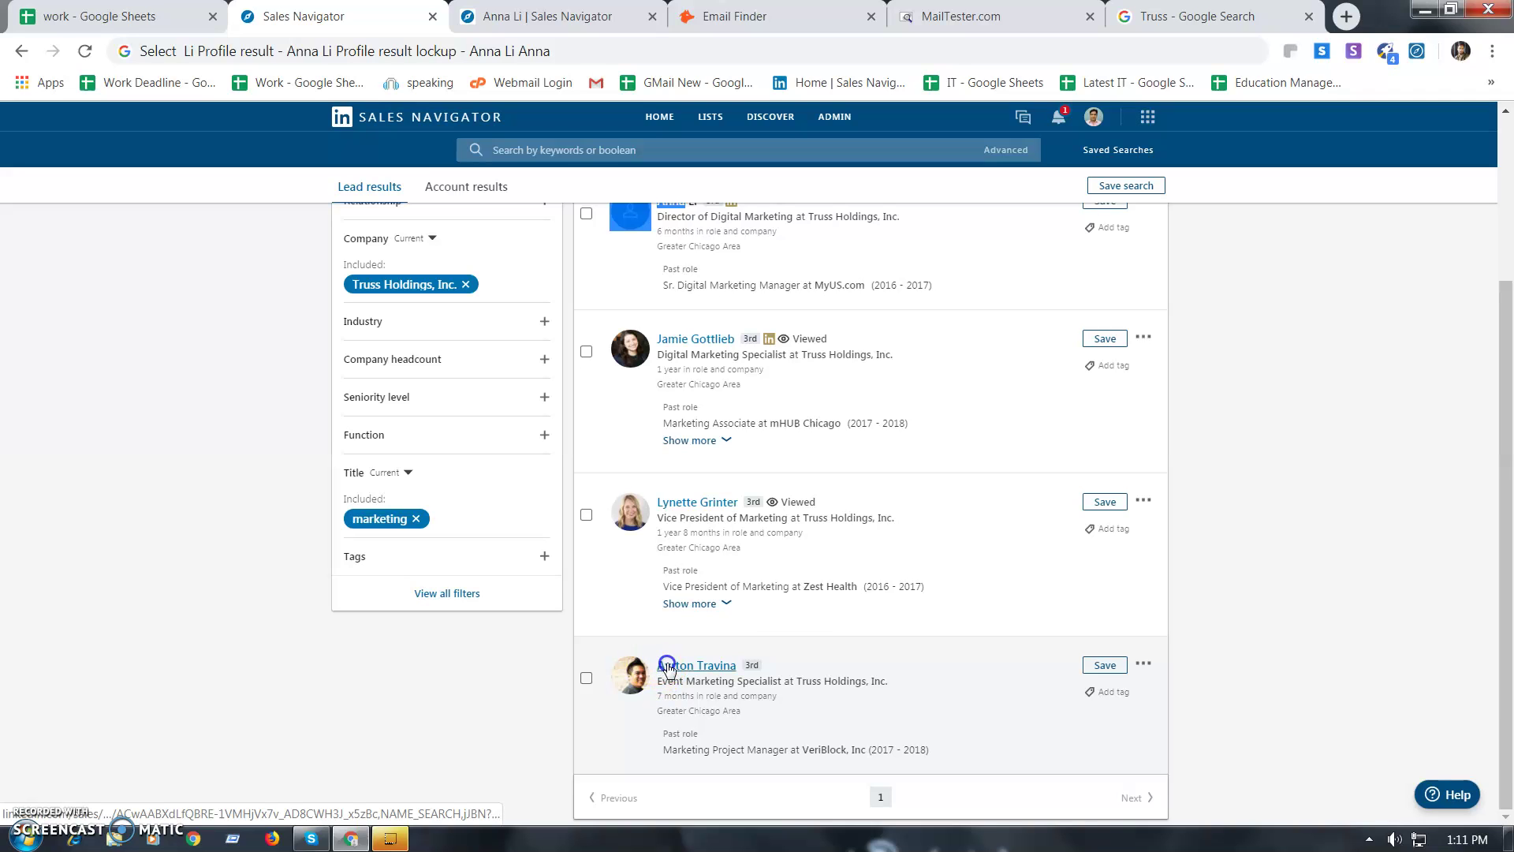
drag(668, 667, 678, 664)
click(702, 667)
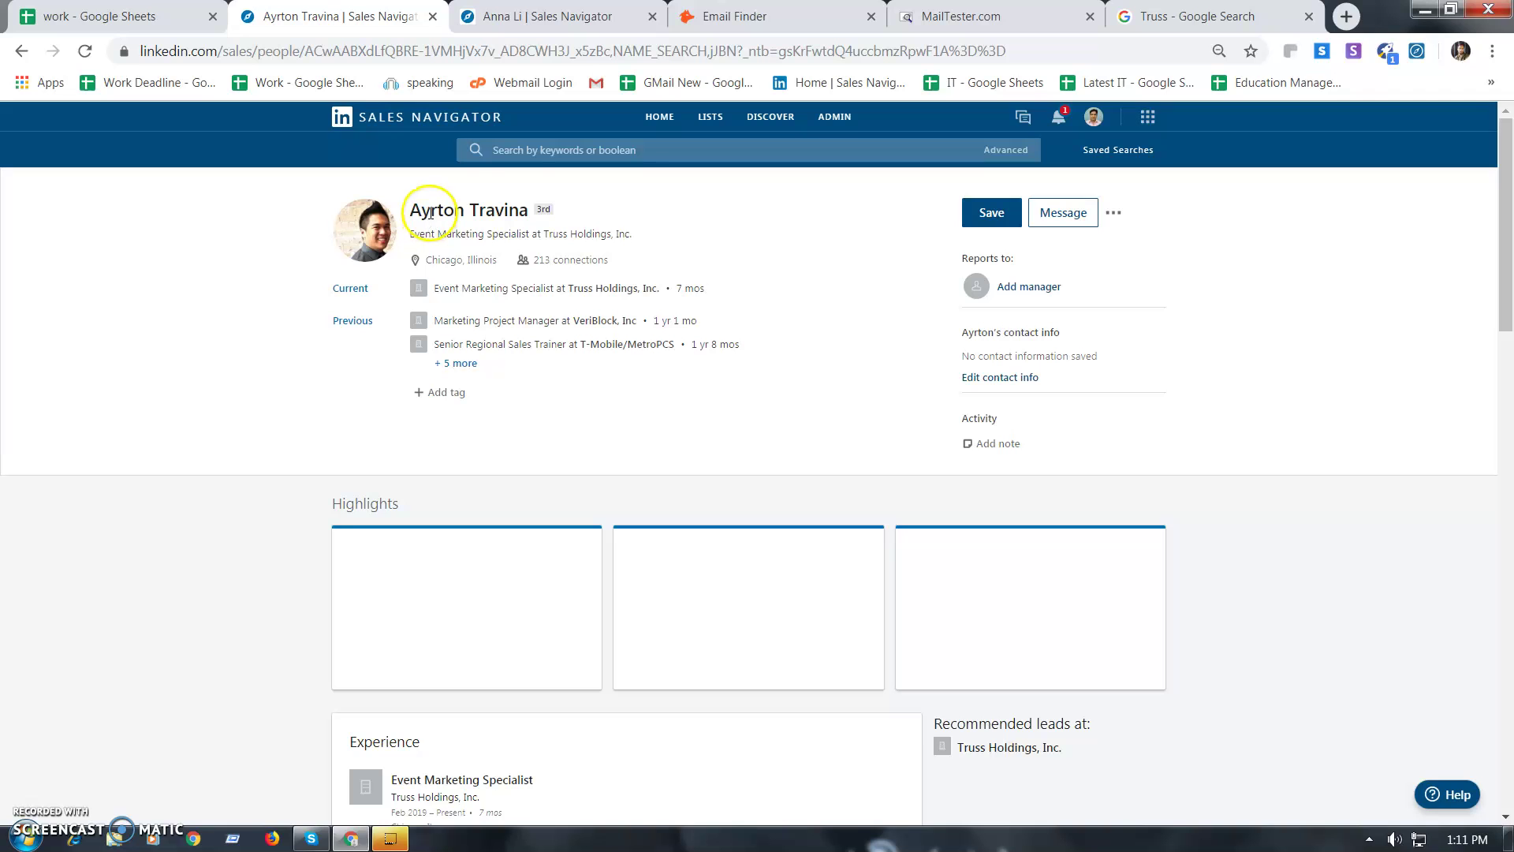
double_click(431, 211)
key(ctrl+c)
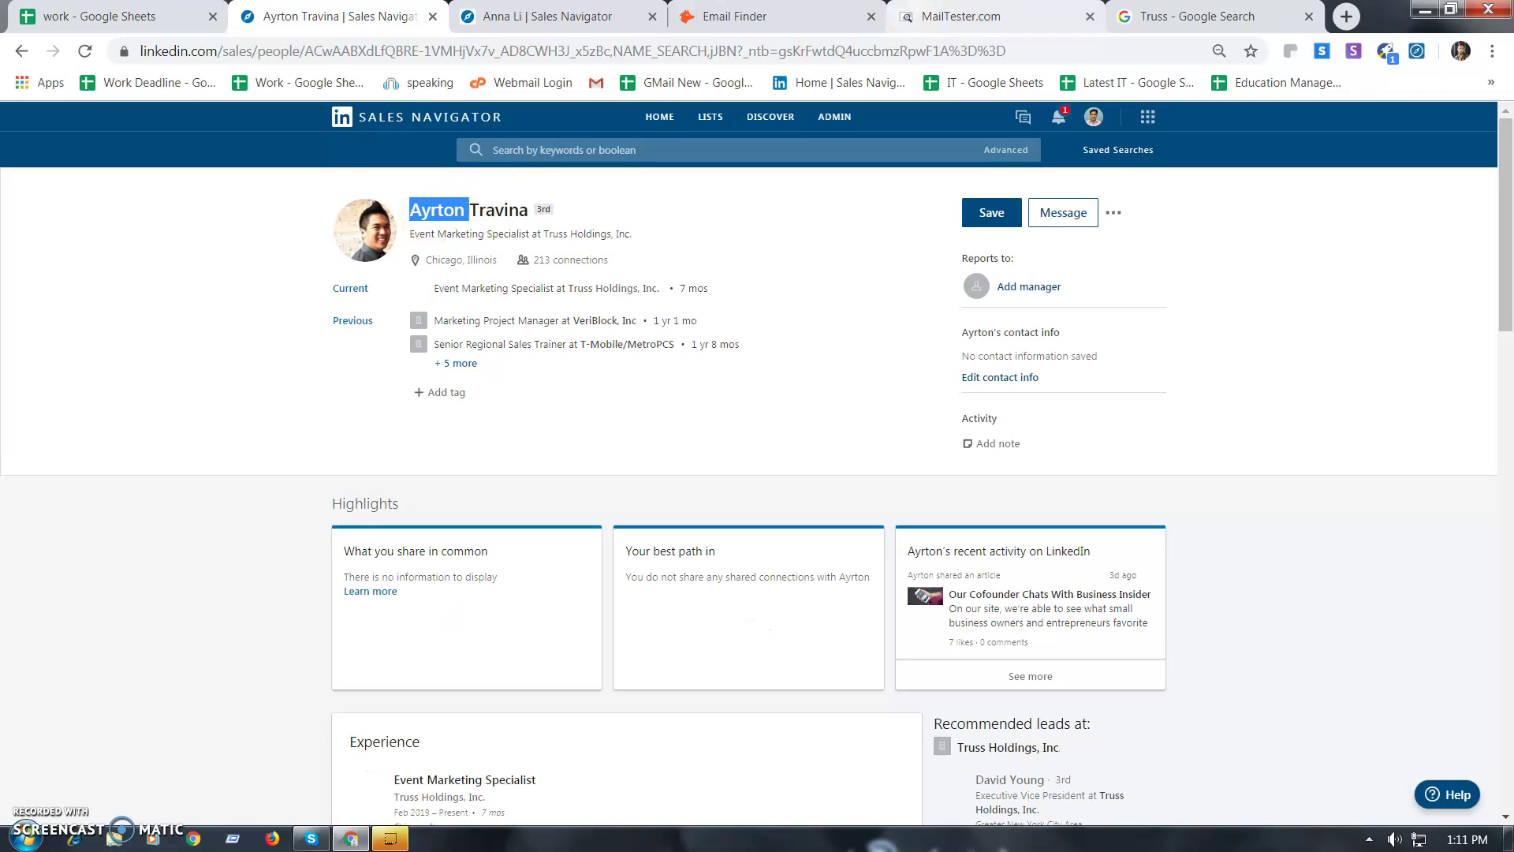
click(986, 16)
Swap the first name in the MailTester address to the specialist's, check it, and select the valid result.
click(75, 244)
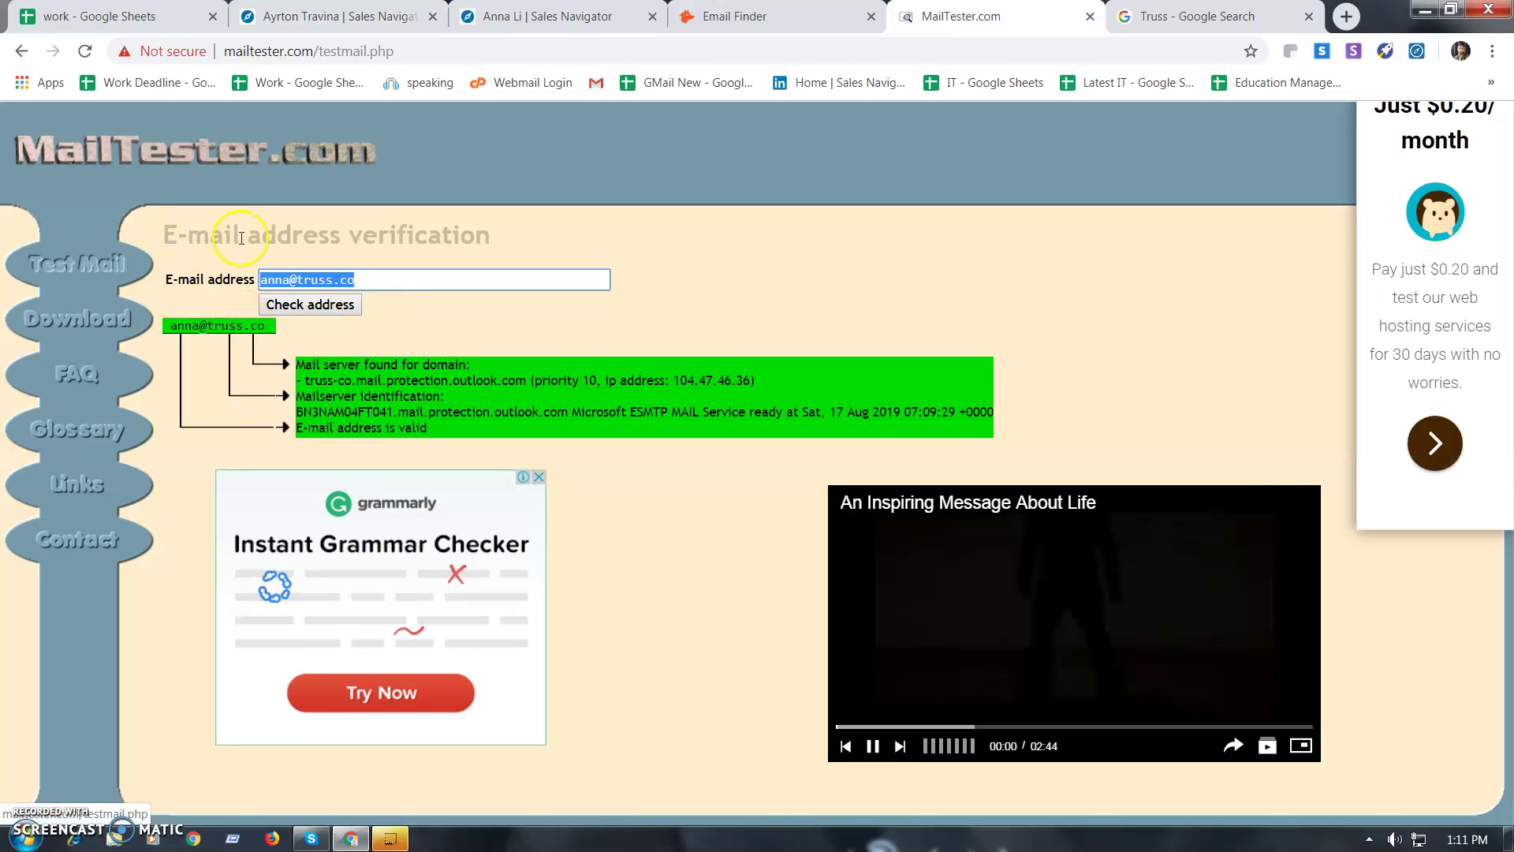
click(356, 288)
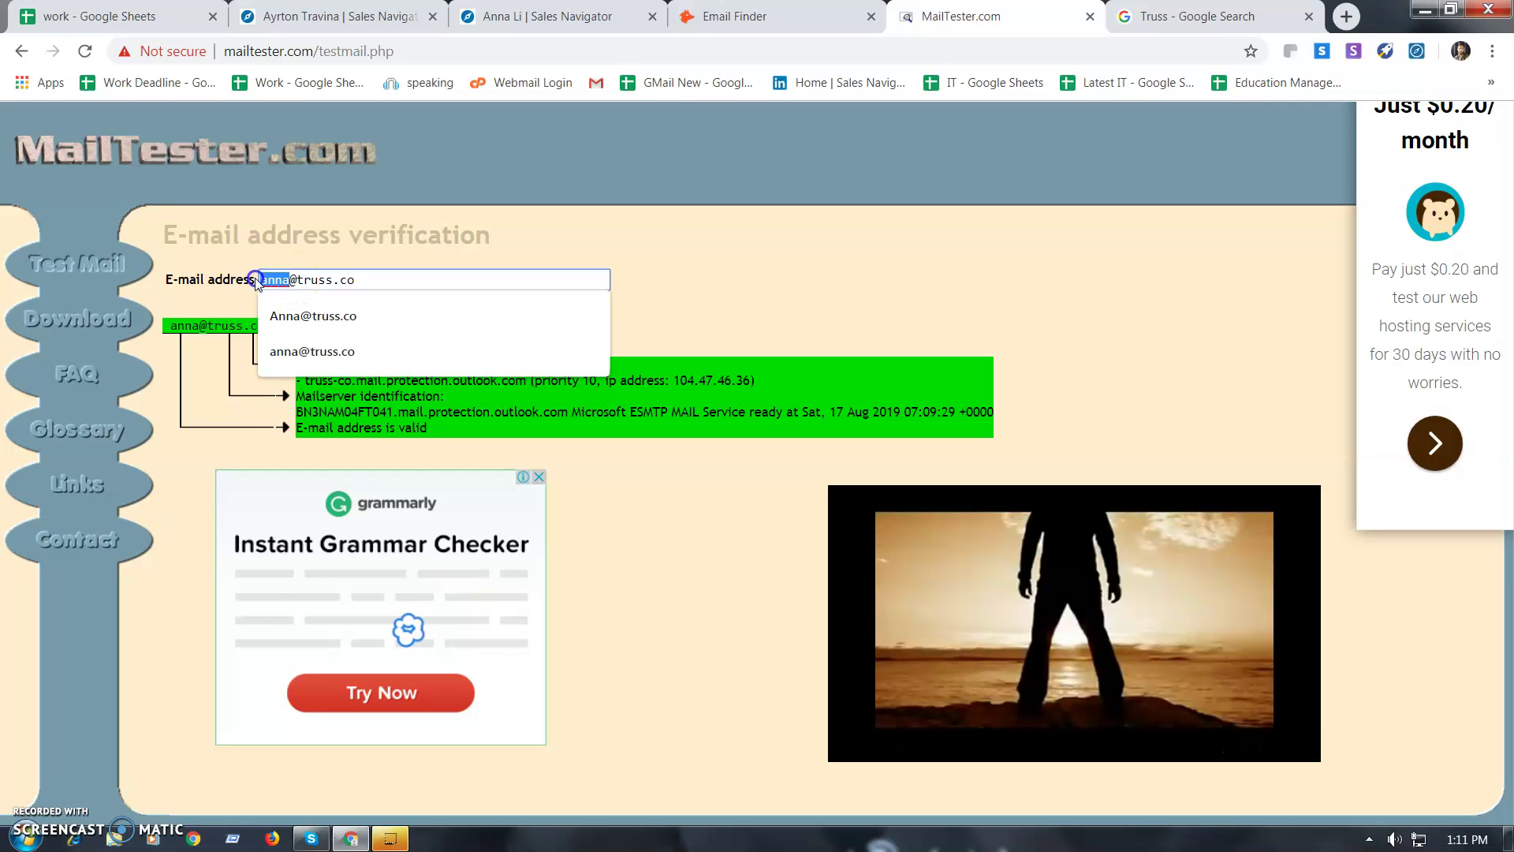
key(ctrl+v)
key(BackSpace)
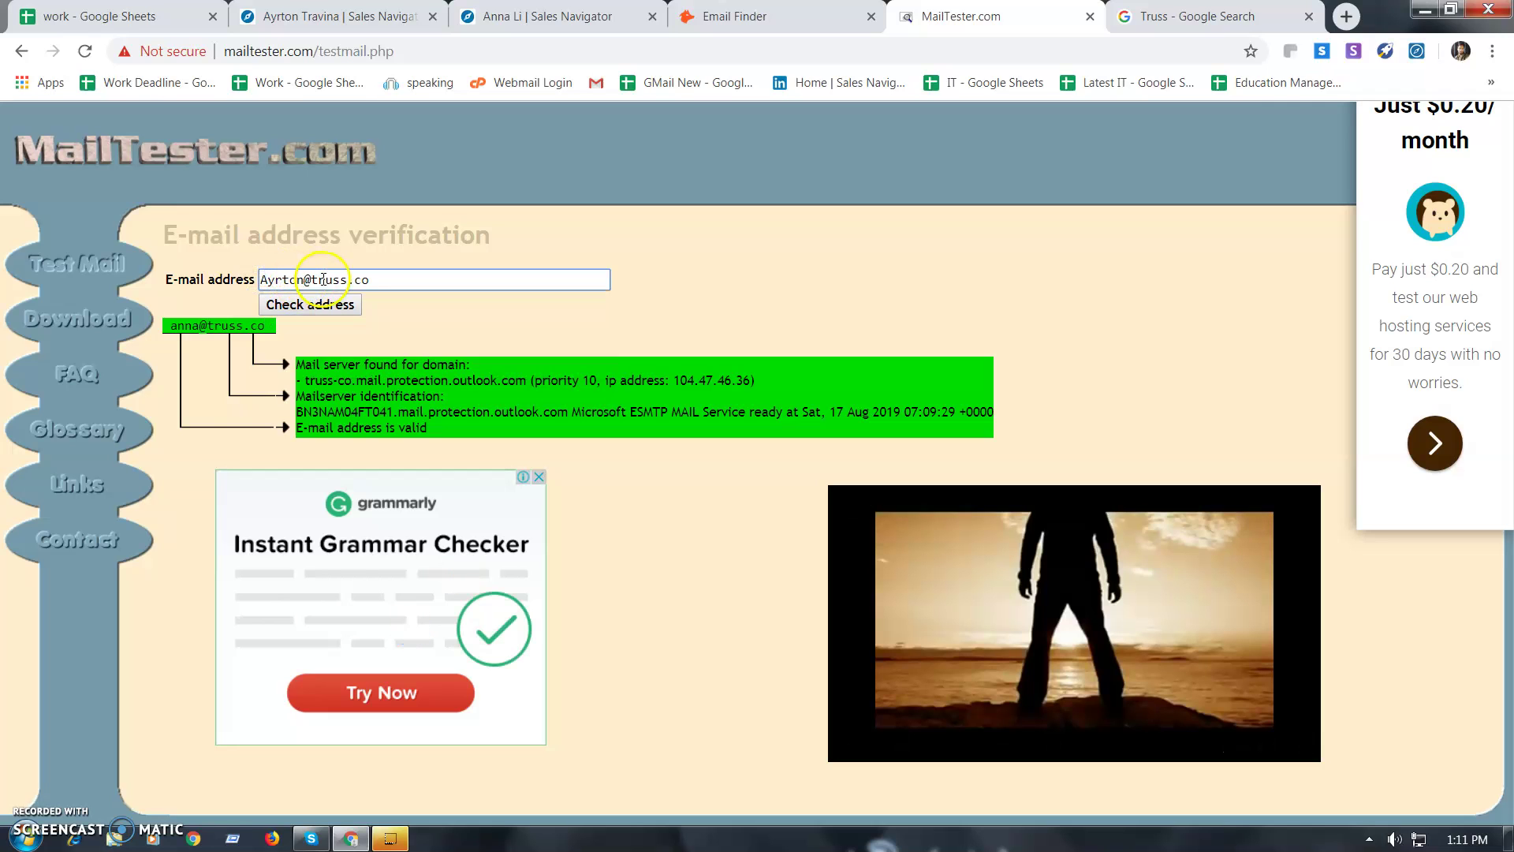
key(Return)
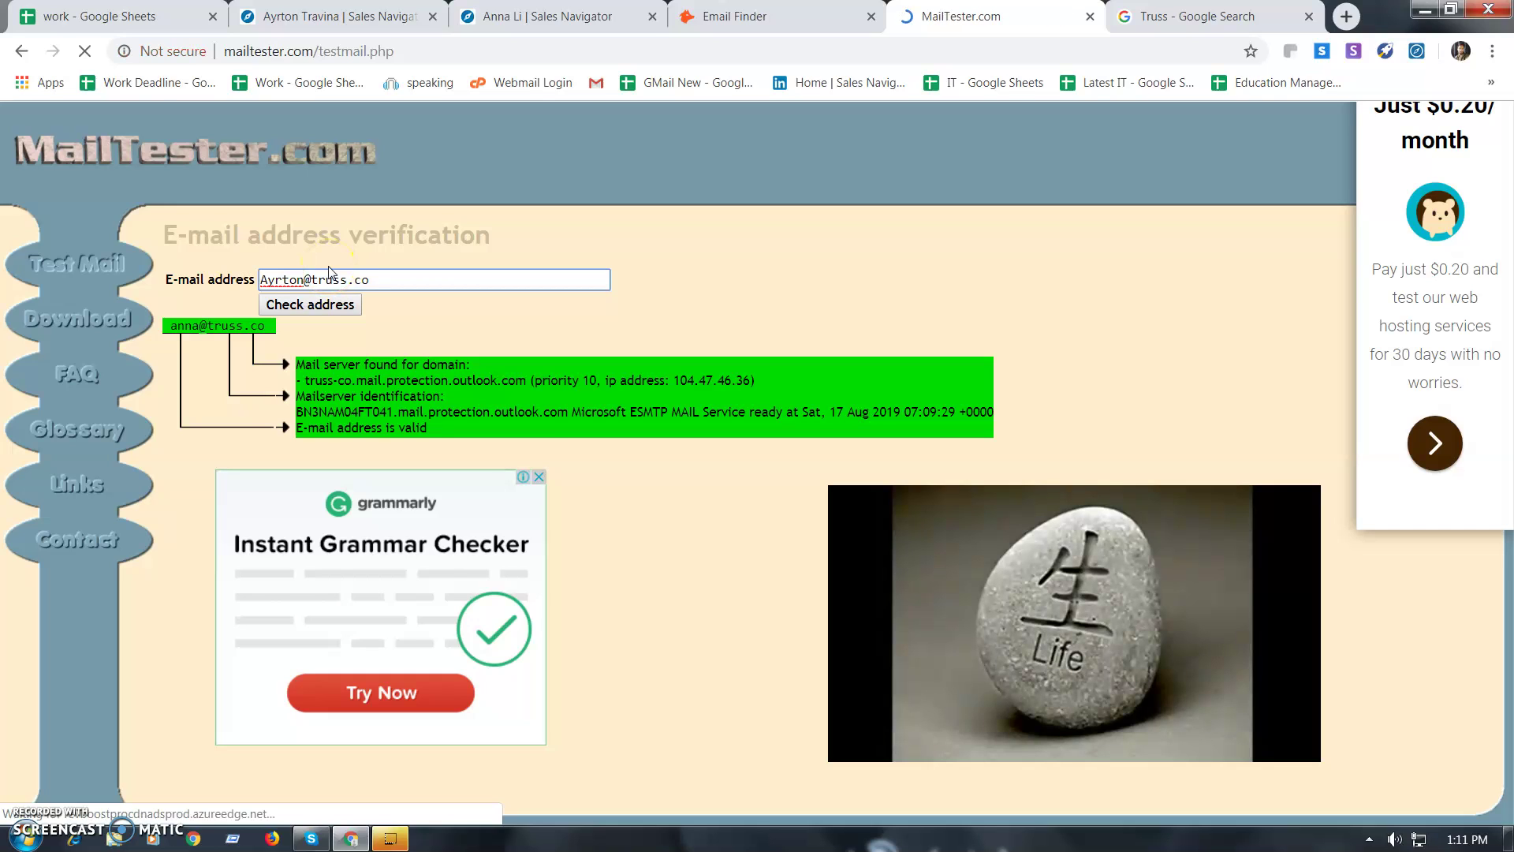
click(271, 282)
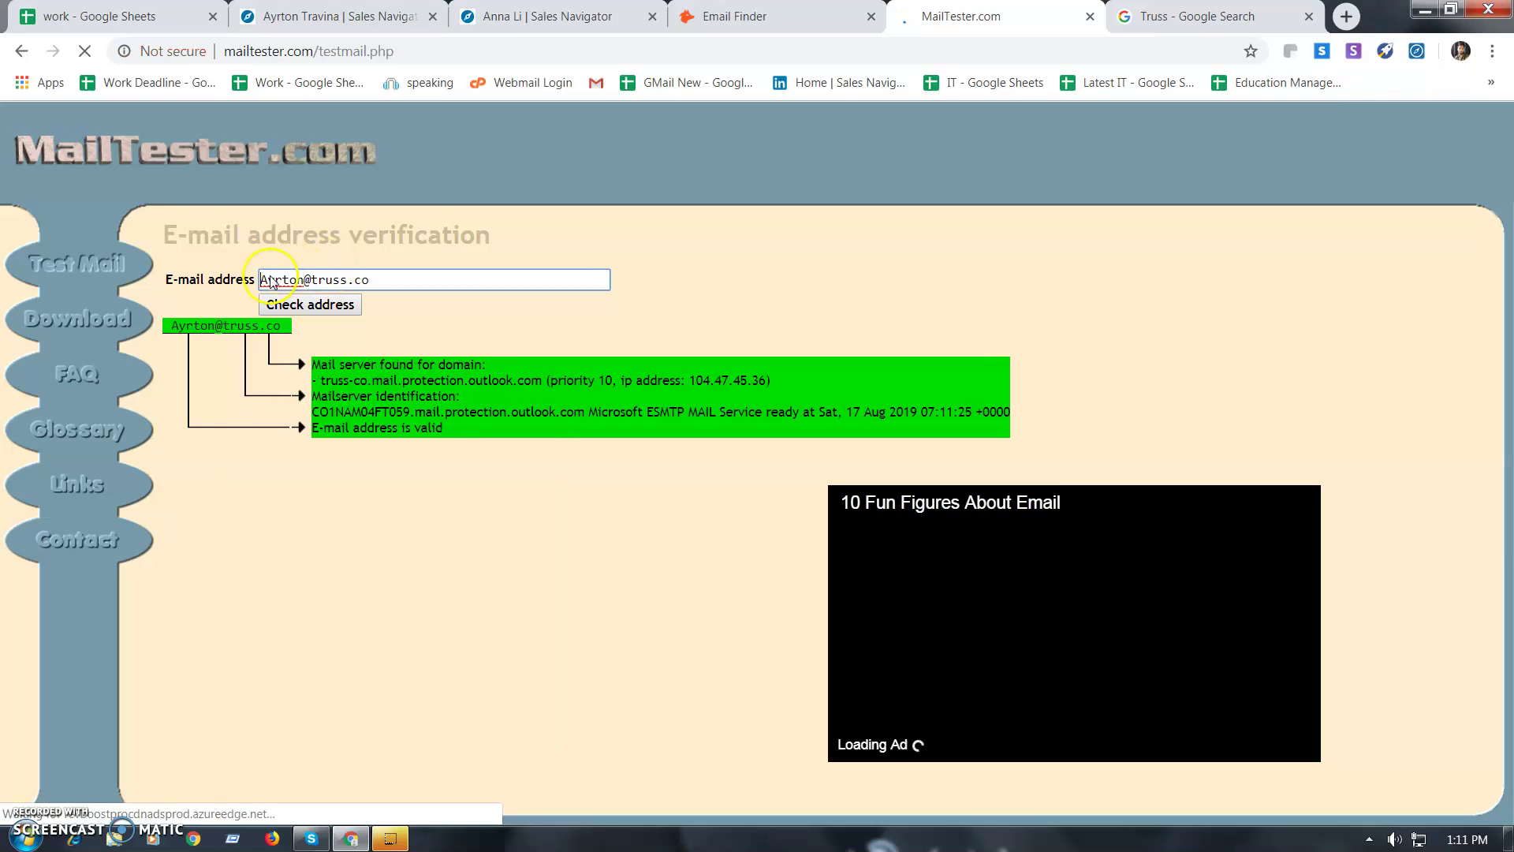
drag(258, 281, 210, 278)
key(ctrl+c)
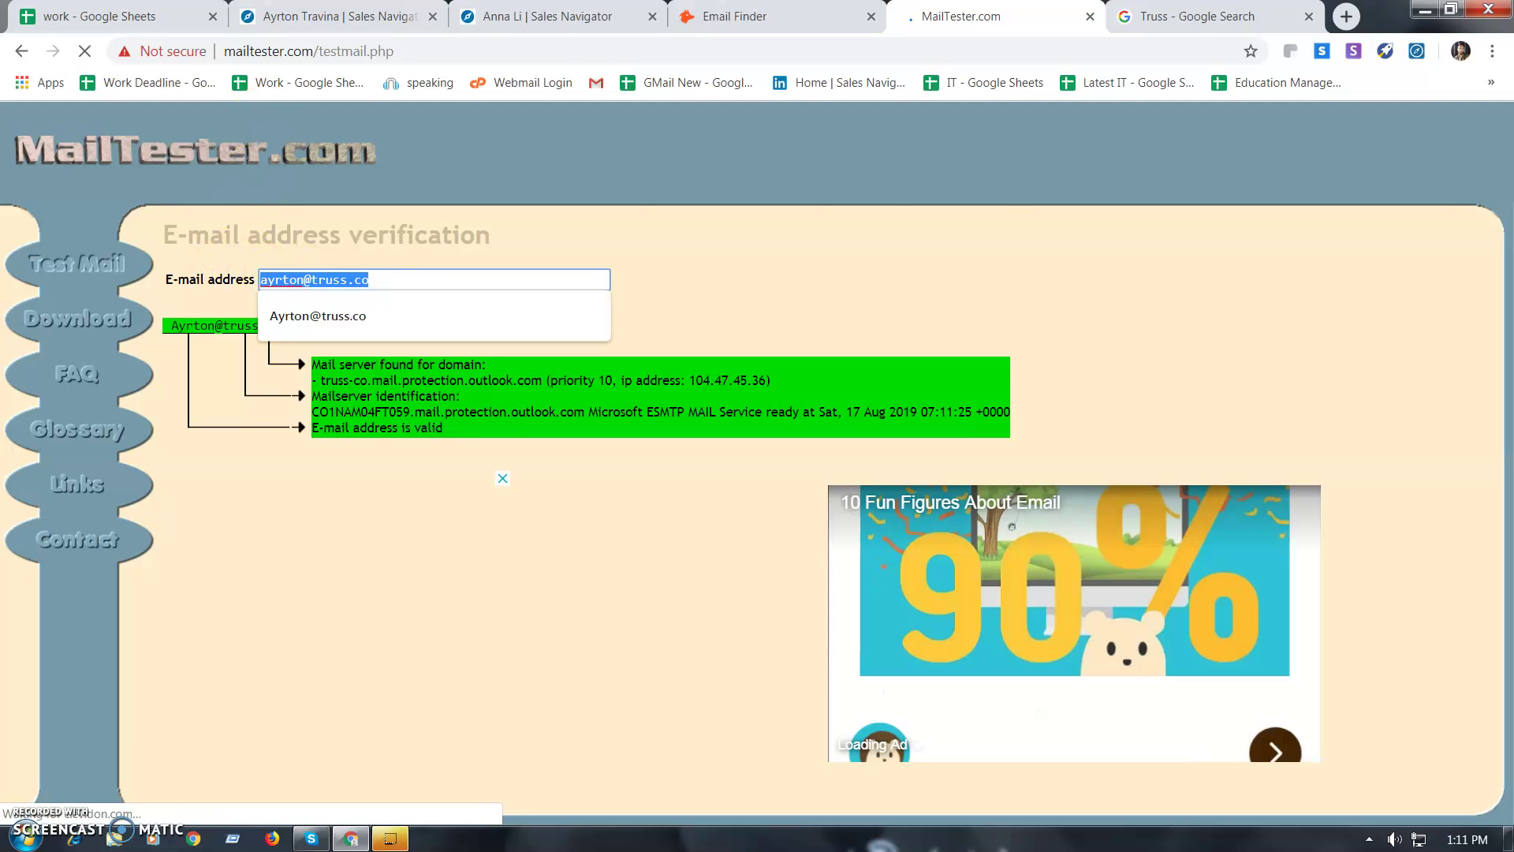
click(174, 21)
Paste the specialist's verified truss.co address into cell L2 (Email address 5).
click(1250, 287)
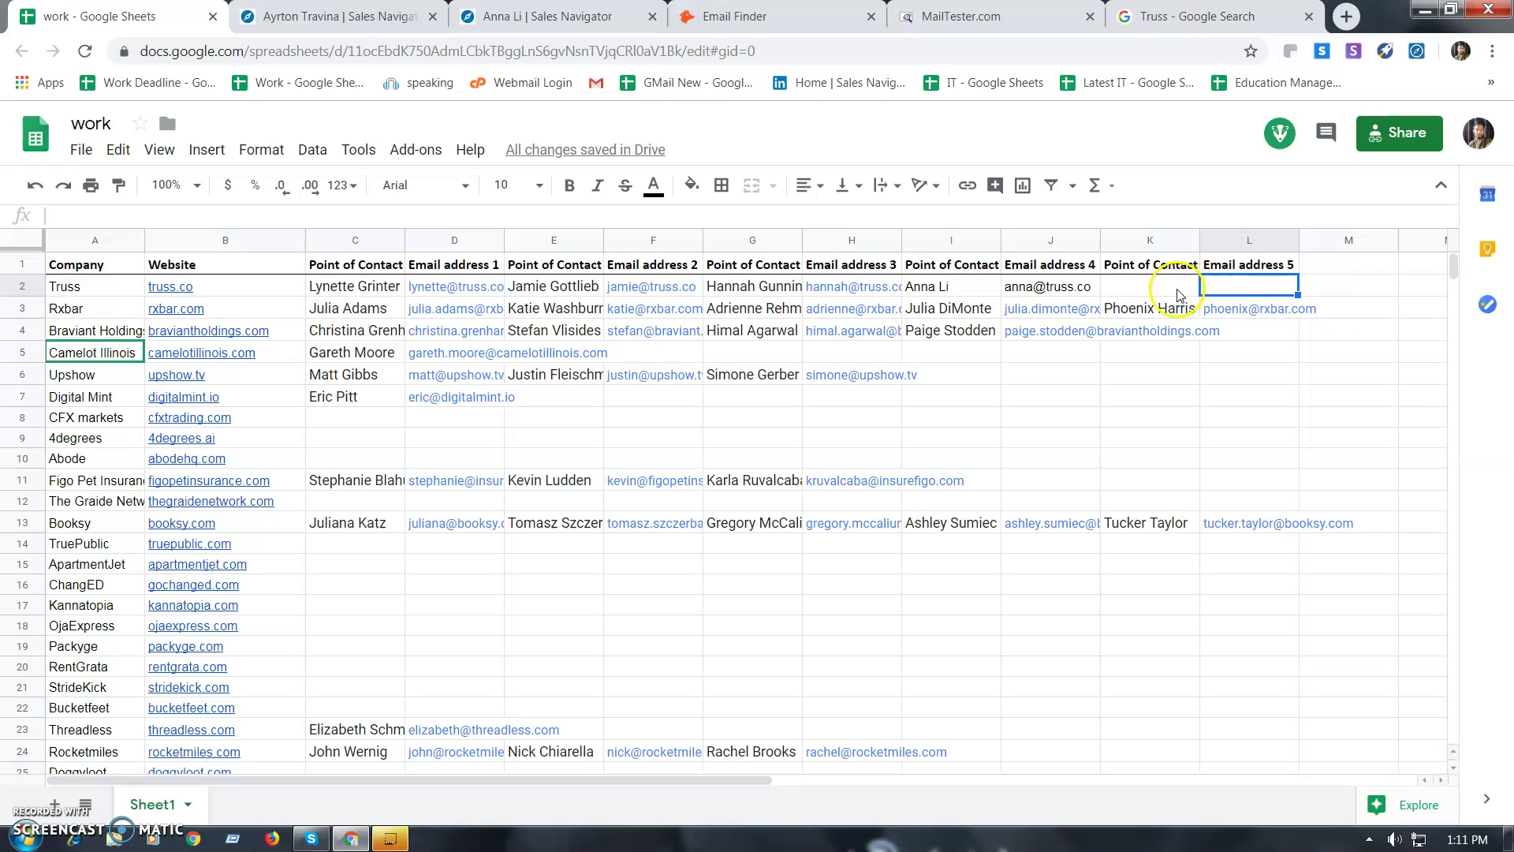
key(ctrl+v)
click(1175, 288)
Select the specialist's full name on his Sales Navigator profile for the spreadsheet.
click(552, 16)
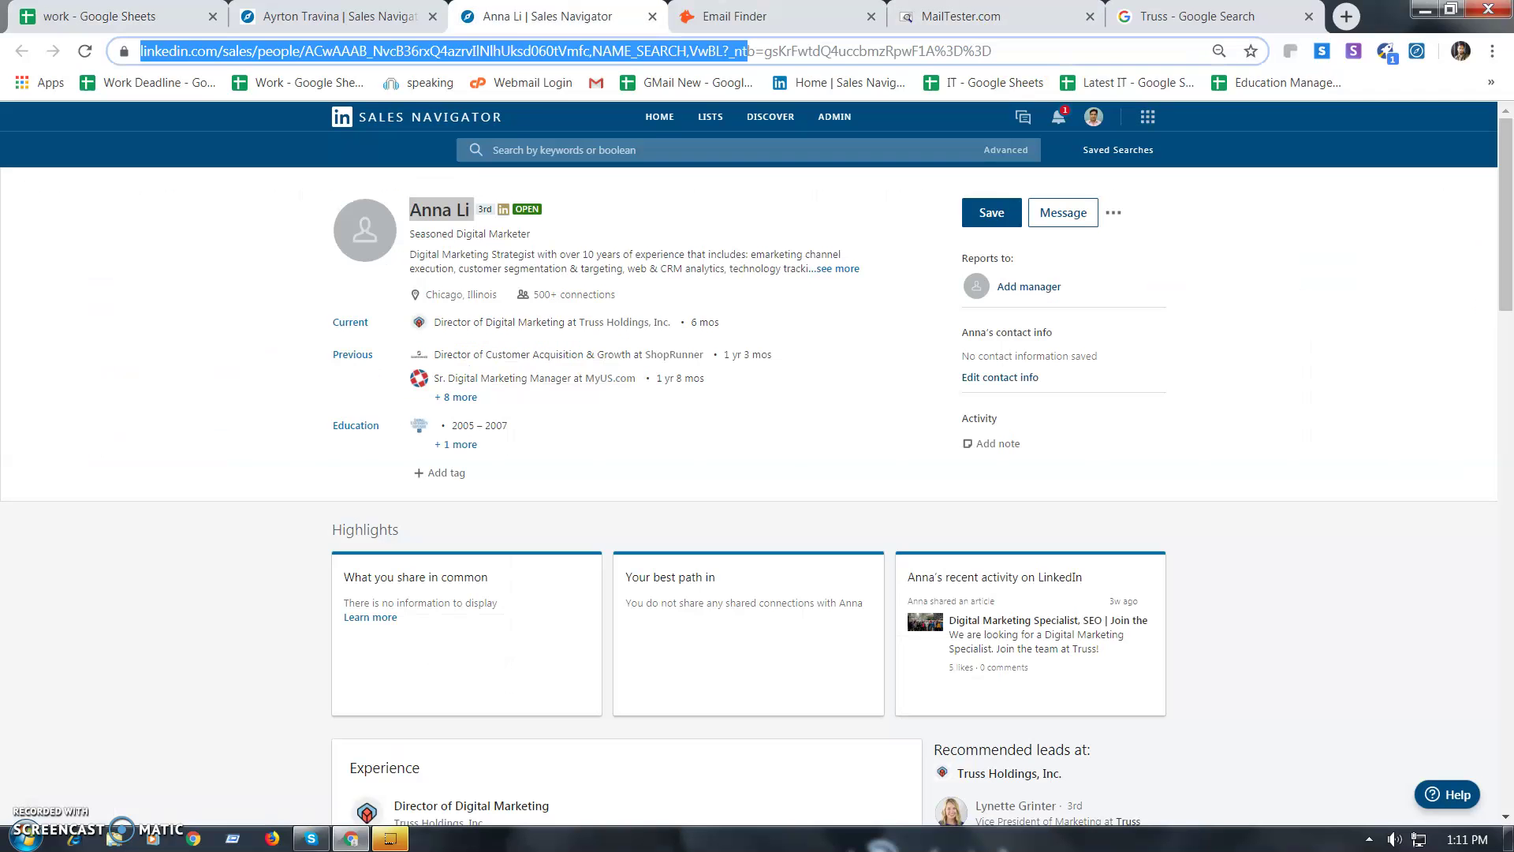
click(339, 15)
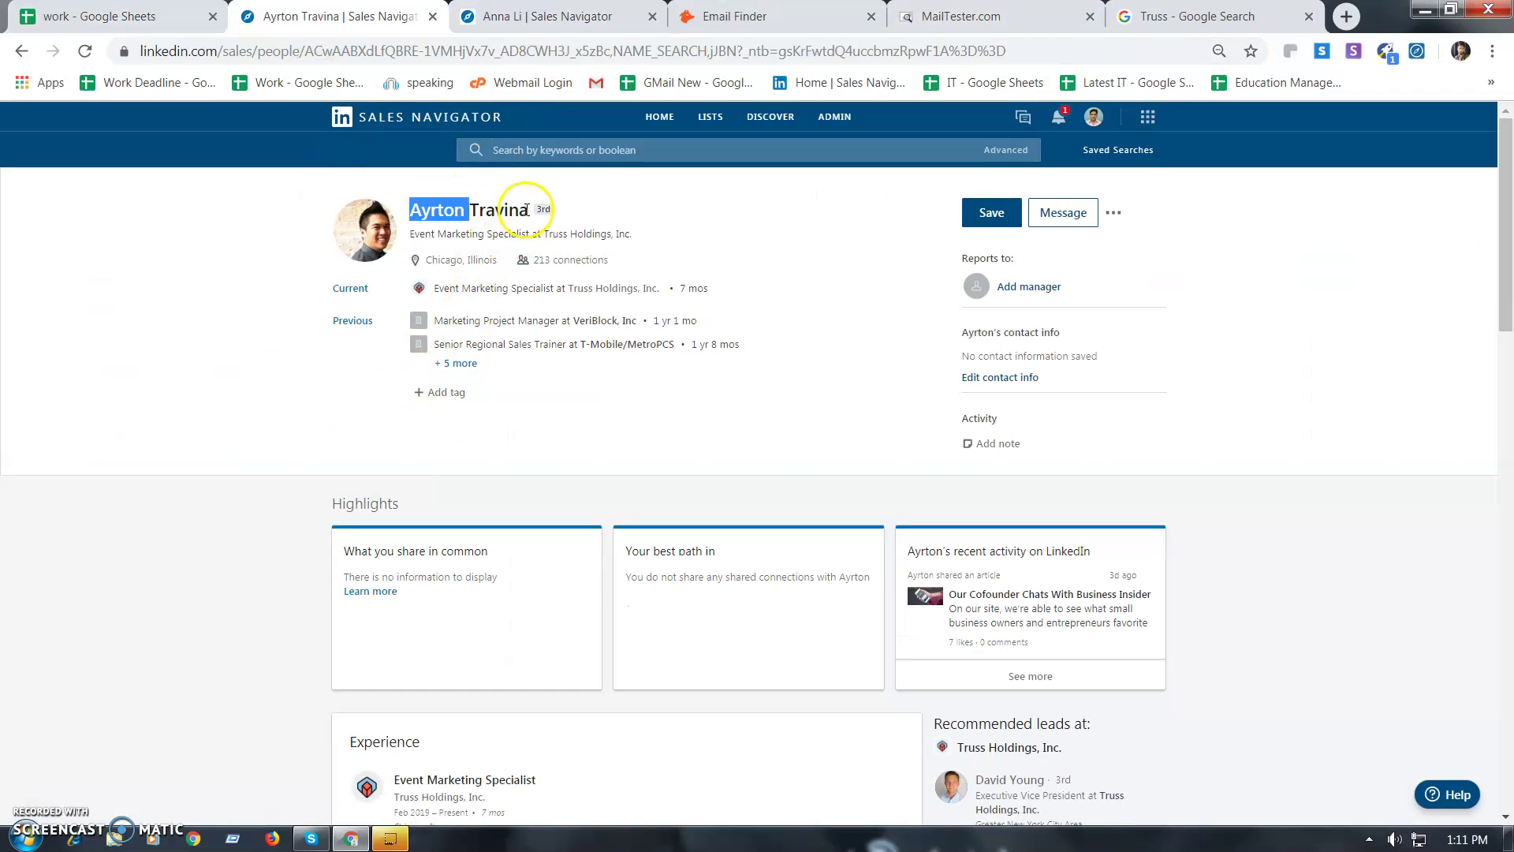
drag(527, 209, 461, 210)
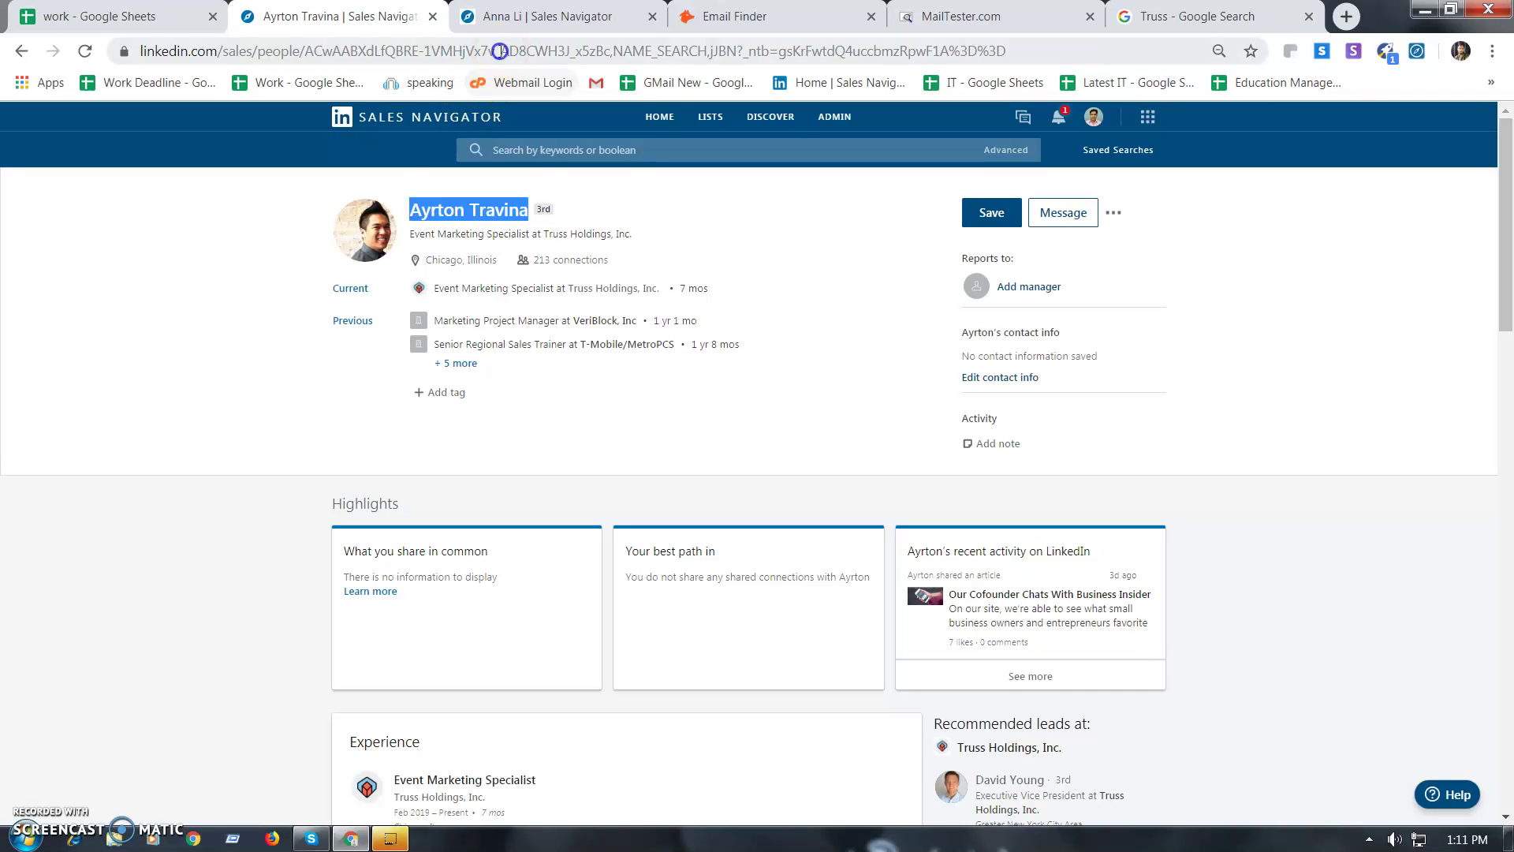
drag(500, 50, 504, 51)
key(Escape)
click(169, 16)
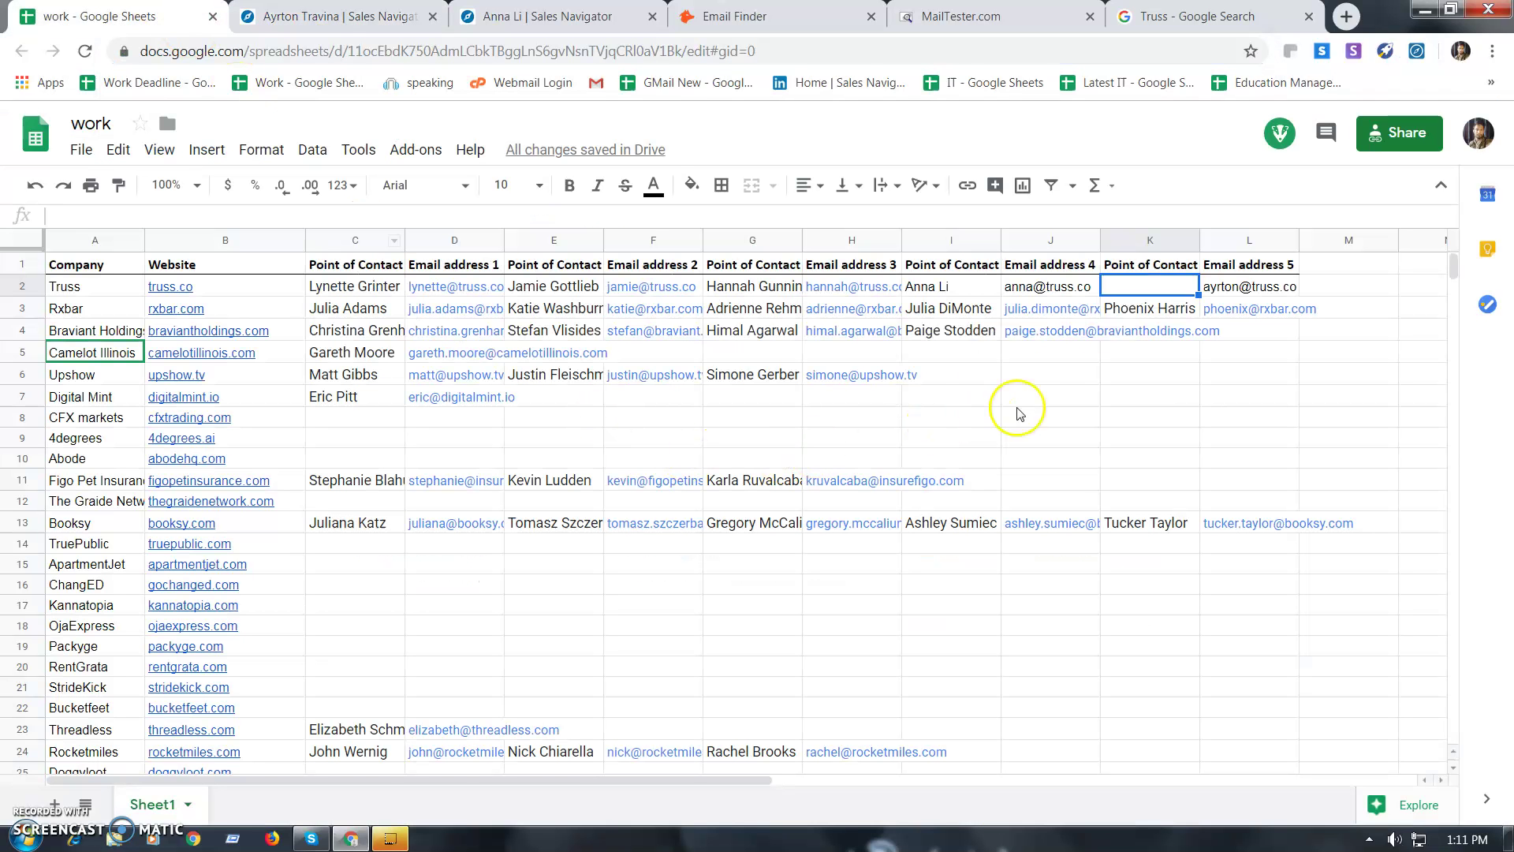